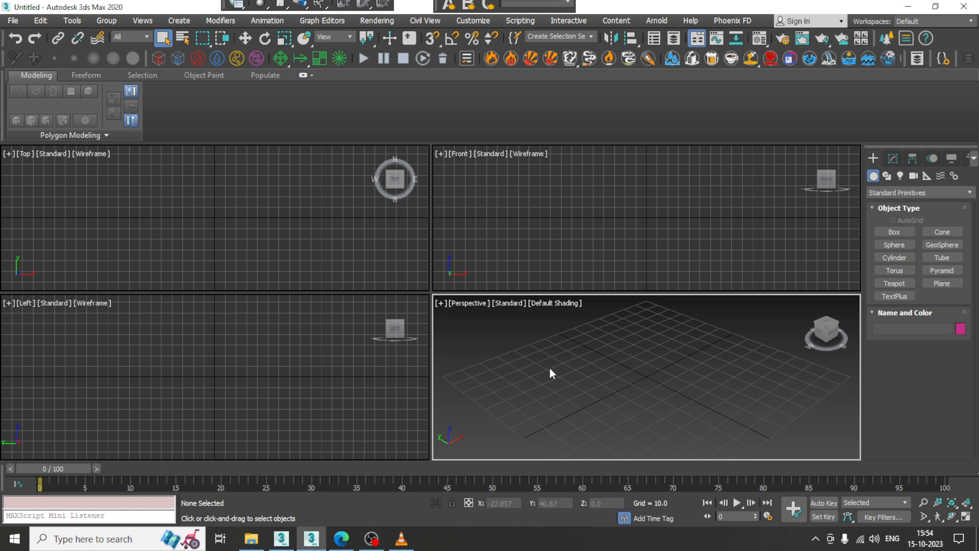
Create a large ground plane primitive covering the grid in a maximized perspective view.
middle_click_drag(684, 382, 664, 378)
key("alt+w")
scroll(611, 348, "down", 3)
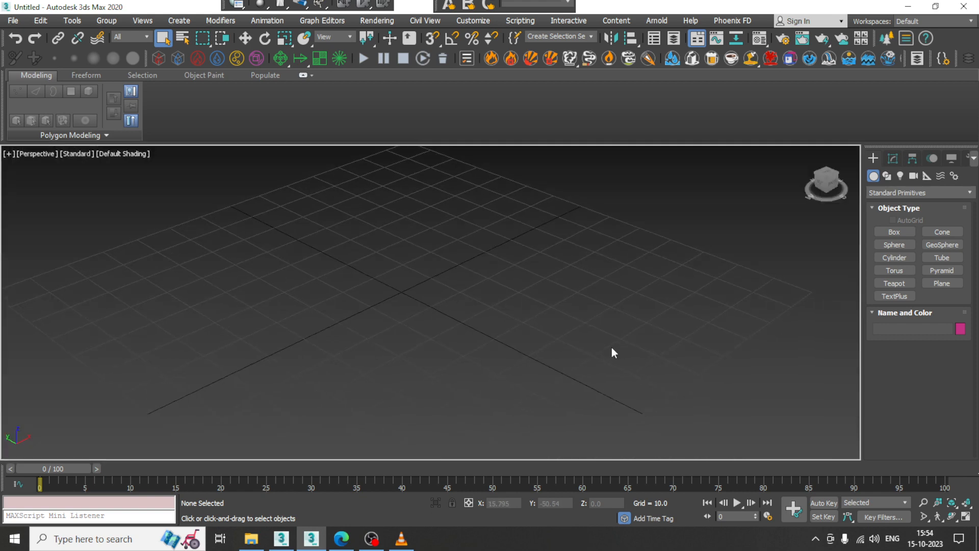
middle_click_drag(611, 348, 508, 231, "alt")
left_click(943, 283)
left_click_drag(485, 183, 374, 521)
key("w")
mouse_move(533, 308)
middle_mouse_down("alt")
mouse_move(500, 320)
mouse_move(532, 320)
mouse_move(520, 321)
middle_mouse_up("alt")
middle_click_drag(521, 321, 529, 284)
scroll(524, 297, "up", 3)
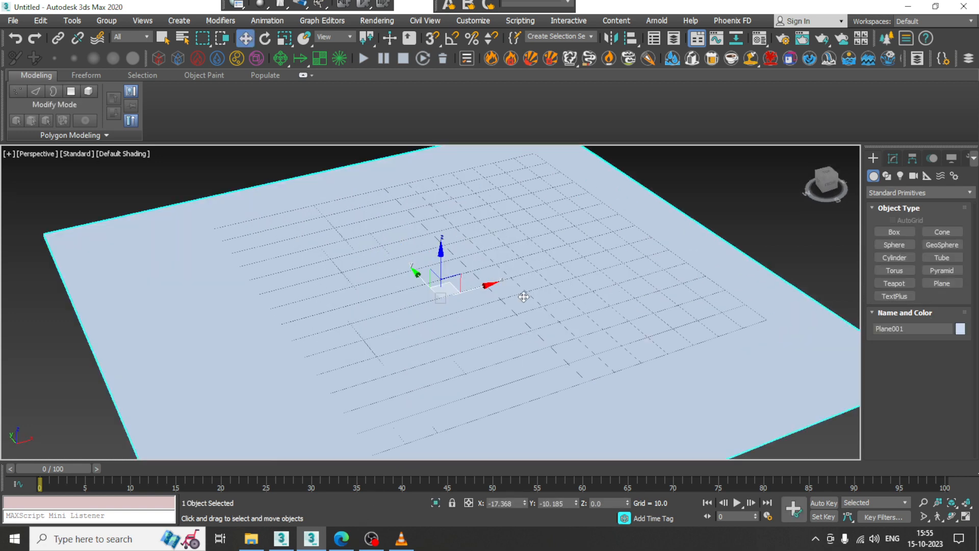
Set the production renderer to V-Ray Next, update 1.2 and minimize the render settings.
left_click(387, 18)
left_click(436, 87)
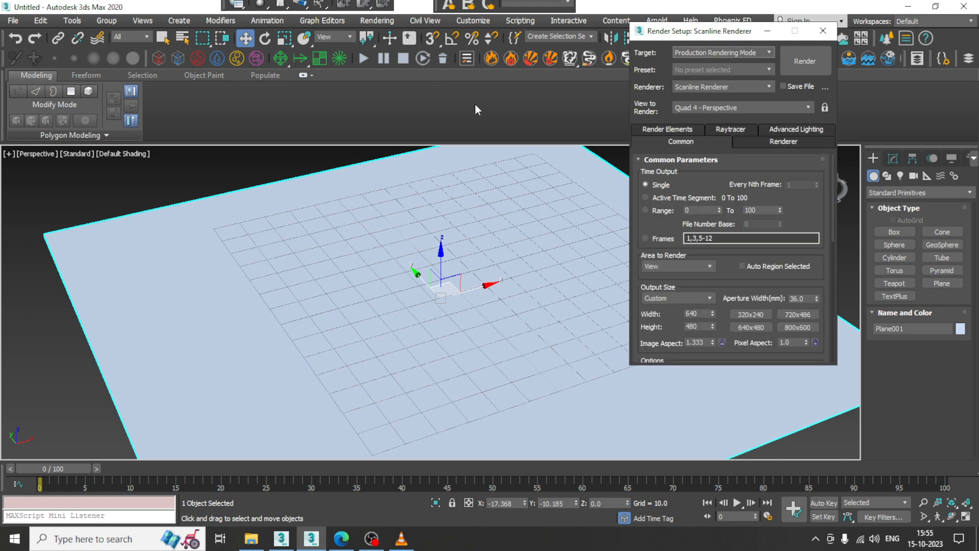
left_click(710, 86)
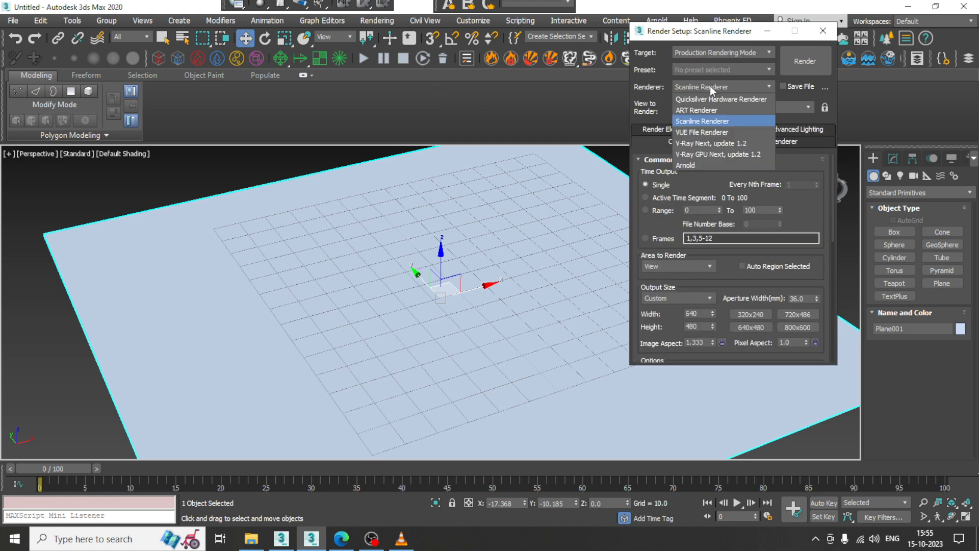
left_click(725, 144)
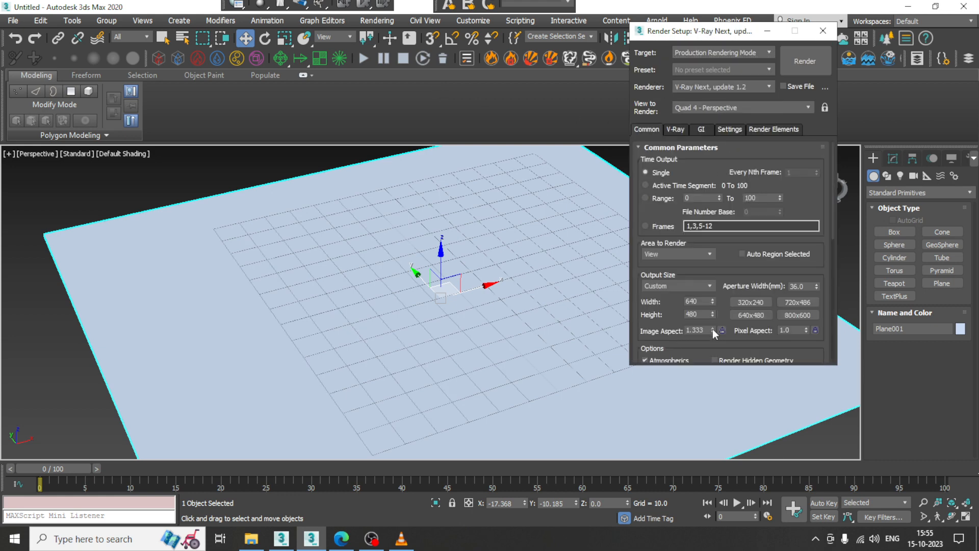
scroll(712, 332, "down", 5)
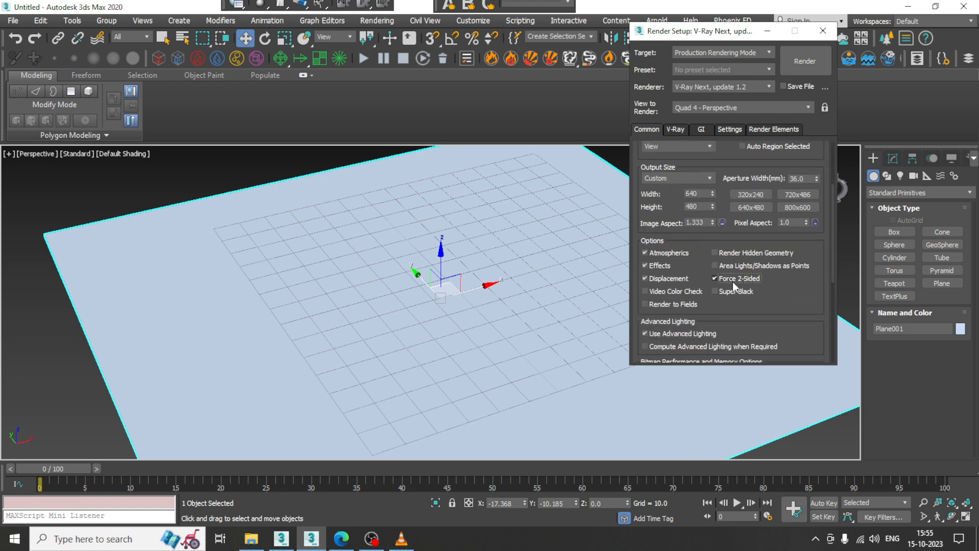
left_click(768, 34)
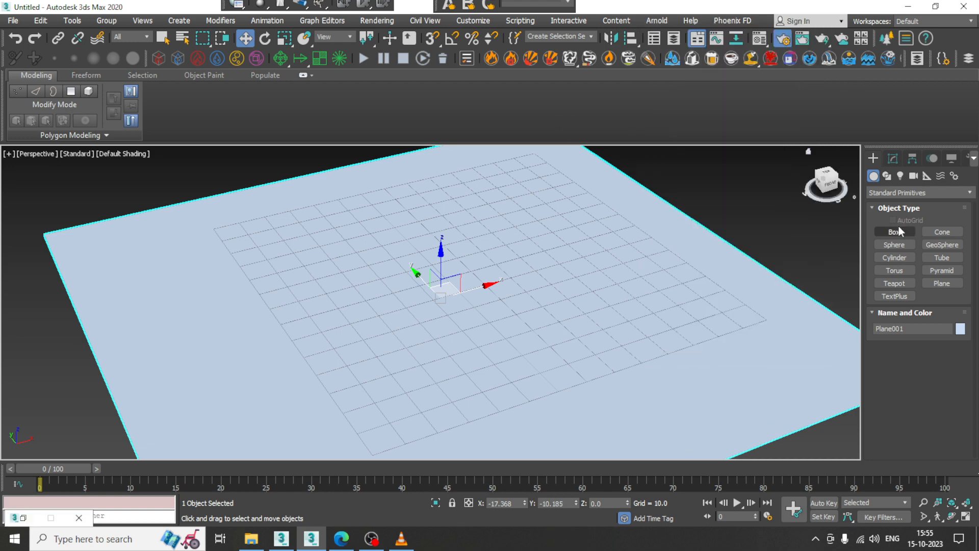
Create a thin wall box along the ground plane's back edge, about 3.3 long, 213.6 wide and 74.1 high.
left_click(897, 230)
middle_click_drag(431, 237, 439, 315)
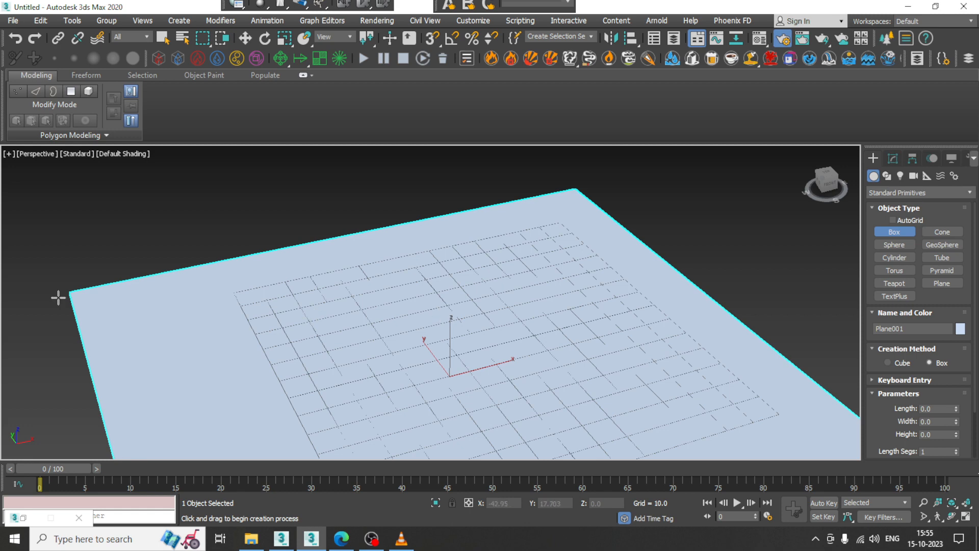
left_click_drag(77, 301, 582, 200)
scroll(396, 308, "down", 3)
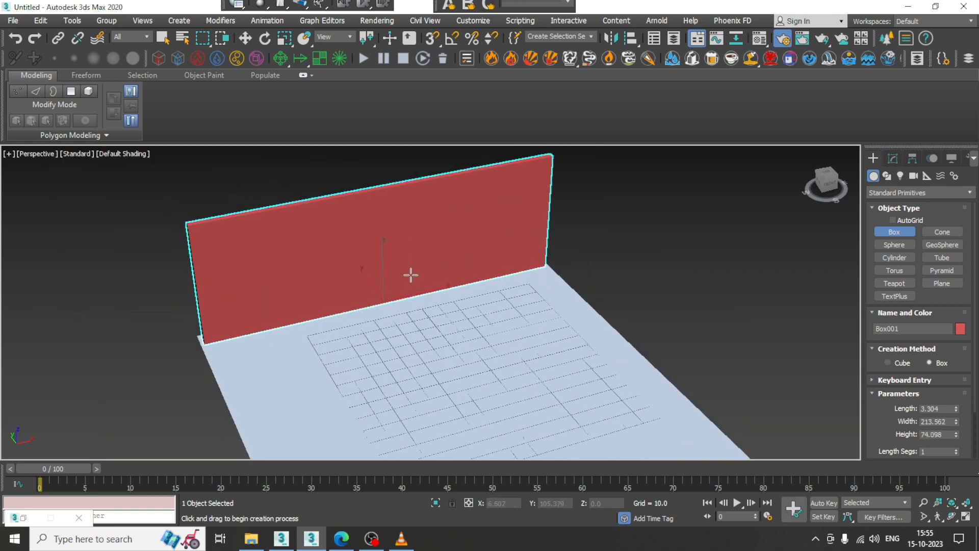
Scale the wall box taller along its Z axis.
key("w")
middle_click_drag(411, 275, 370, 236, "alt")
middle_click_drag(371, 236, 385, 292)
key("r")
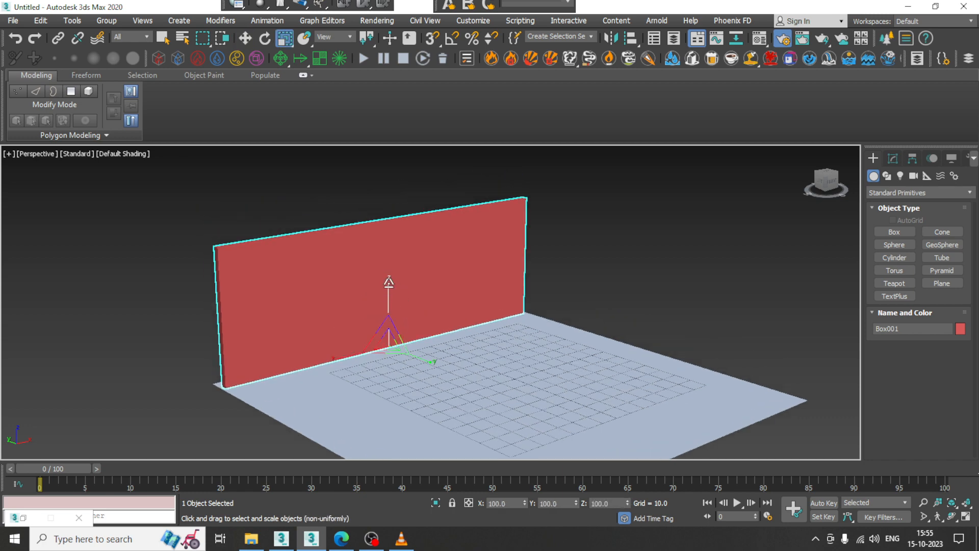
key("w")
scroll(466, 304, "up", 4)
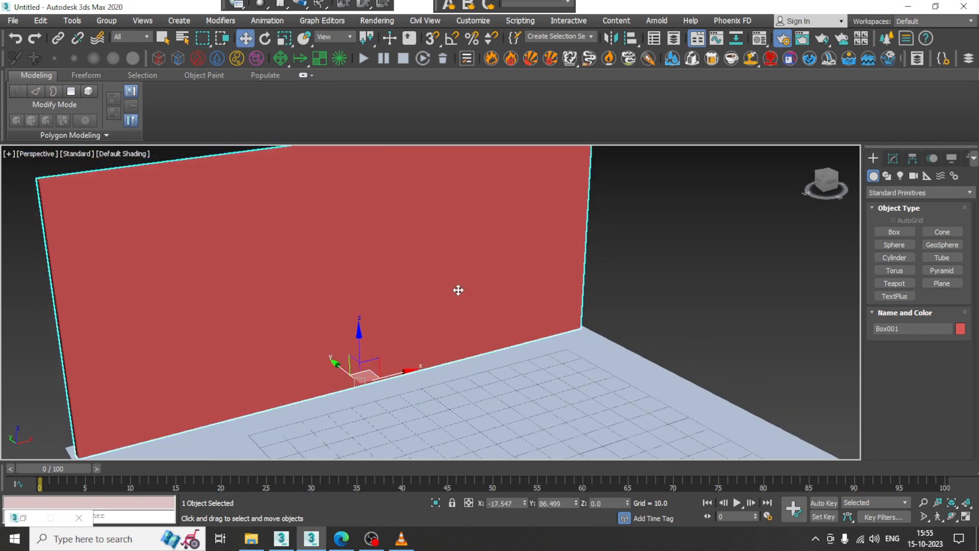
scroll(472, 315, "up", 3)
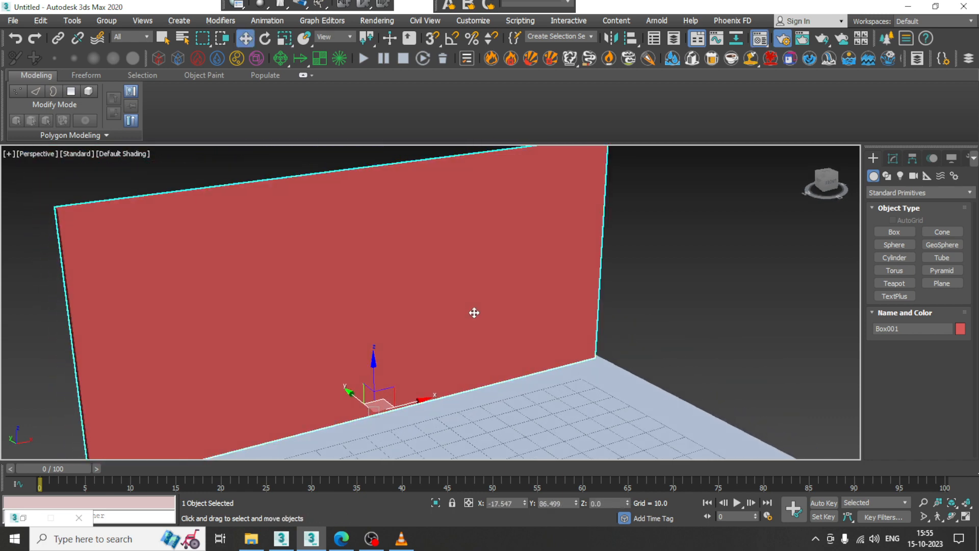
Change the first material slot, 01 - Default, to a VRayMtl material.
key("m")
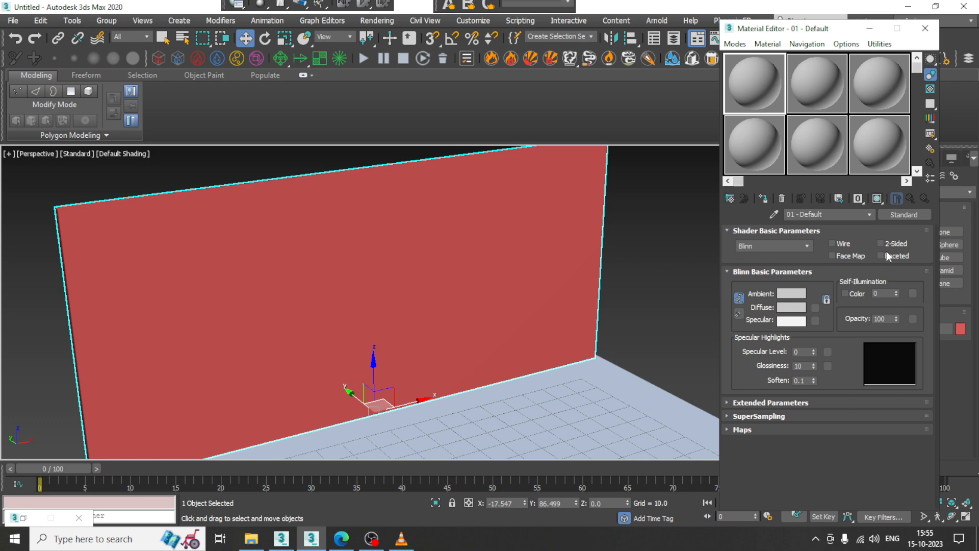
left_click(891, 215)
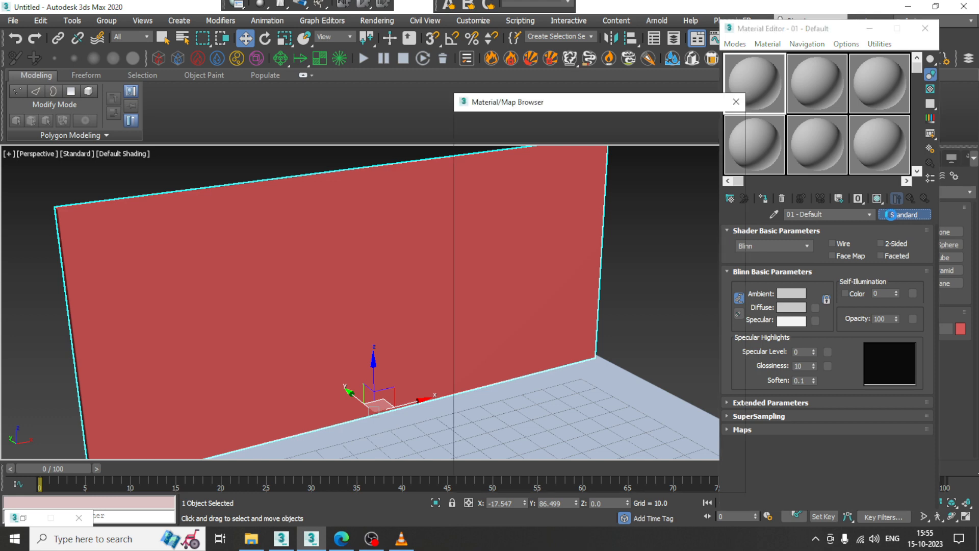
scroll(525, 391, "down", 3)
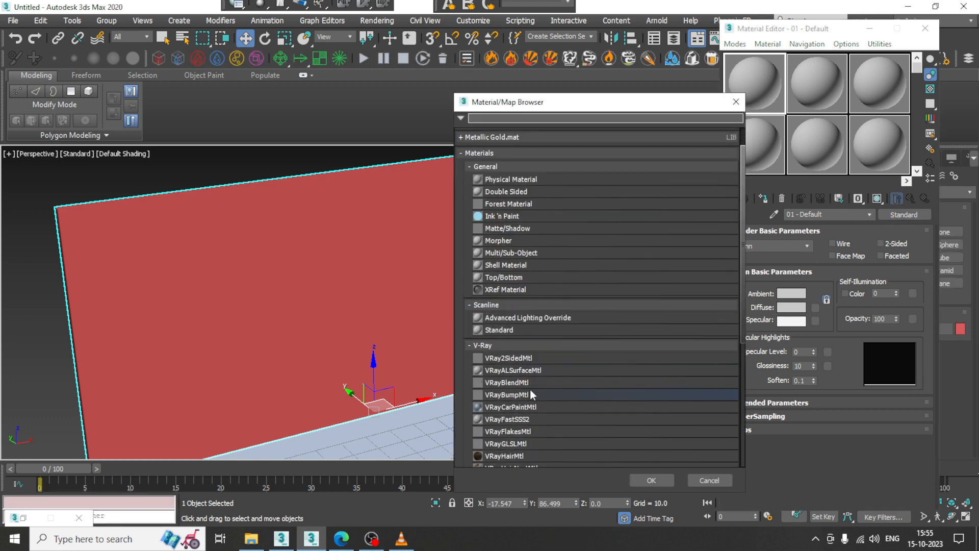
double_click(515, 446)
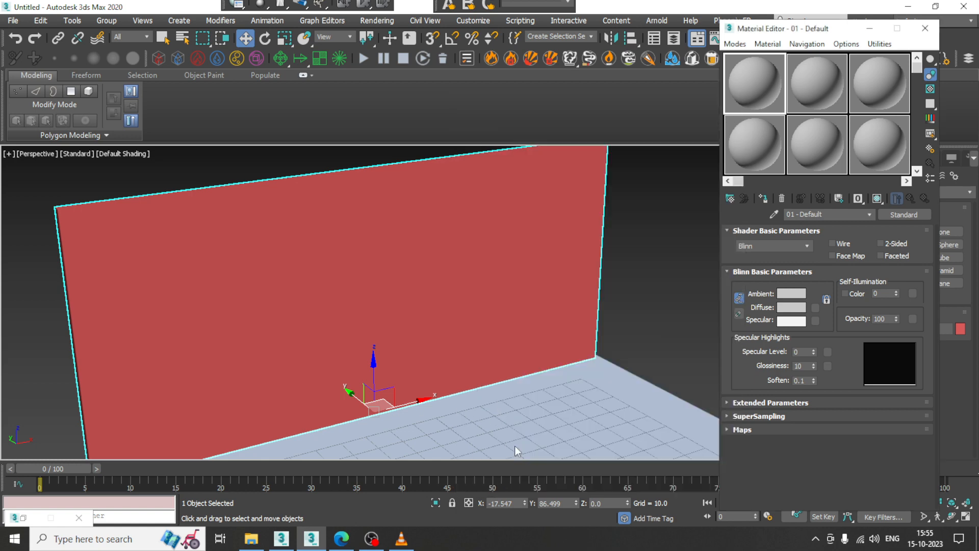
Load the red brick wall JPG from the Desktop as a Bitmap map in the material's Diffuse slot.
left_click(818, 244)
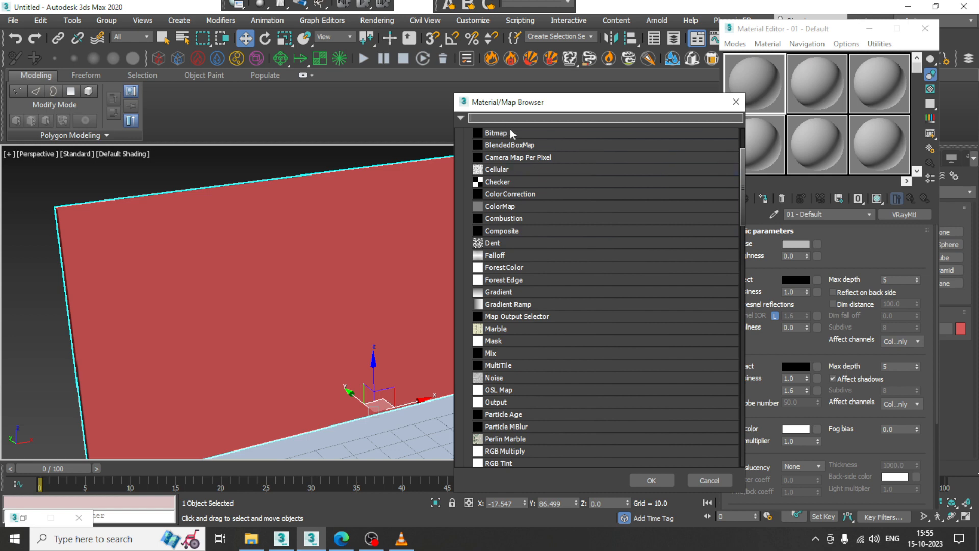
double_click(512, 132)
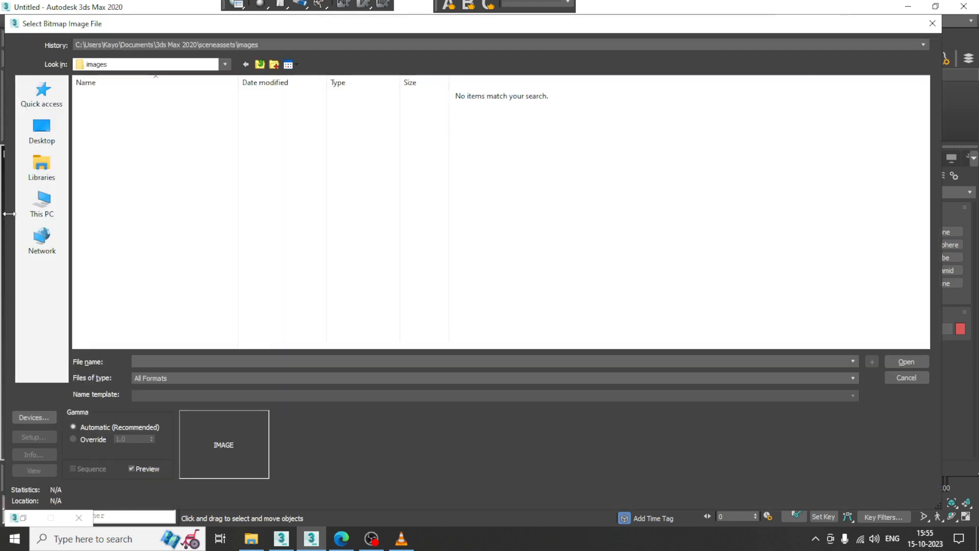
left_click(45, 210)
left_click(42, 132)
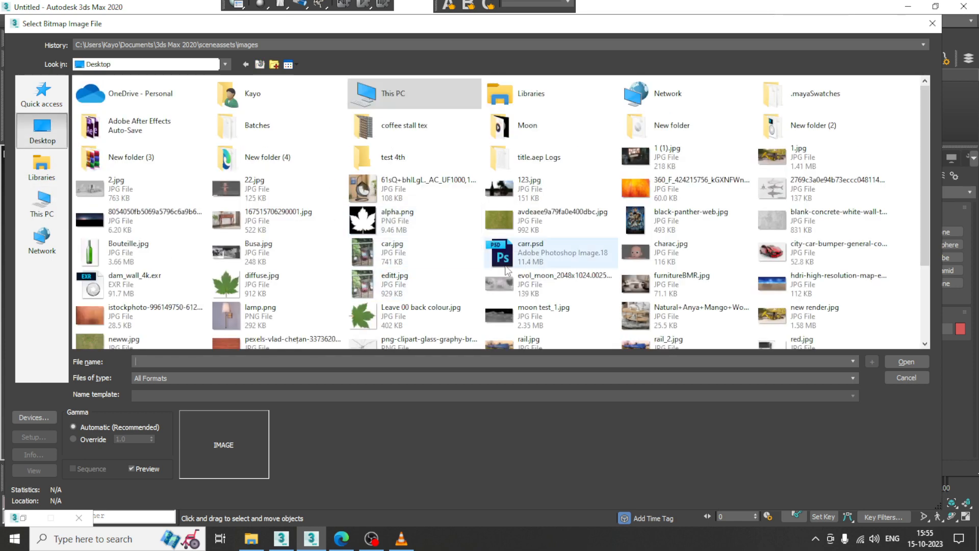
scroll(507, 255, "down", 3)
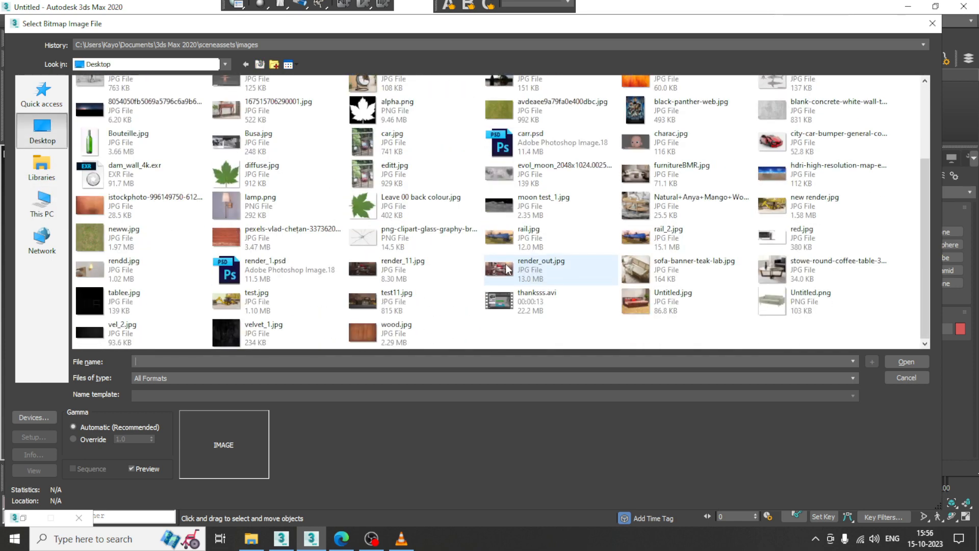
left_click(245, 238)
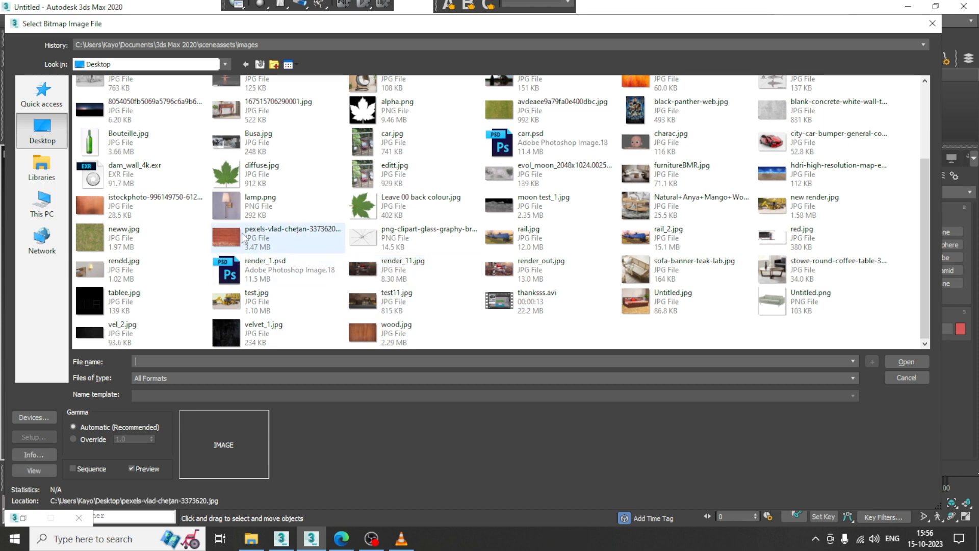
double_click(283, 254)
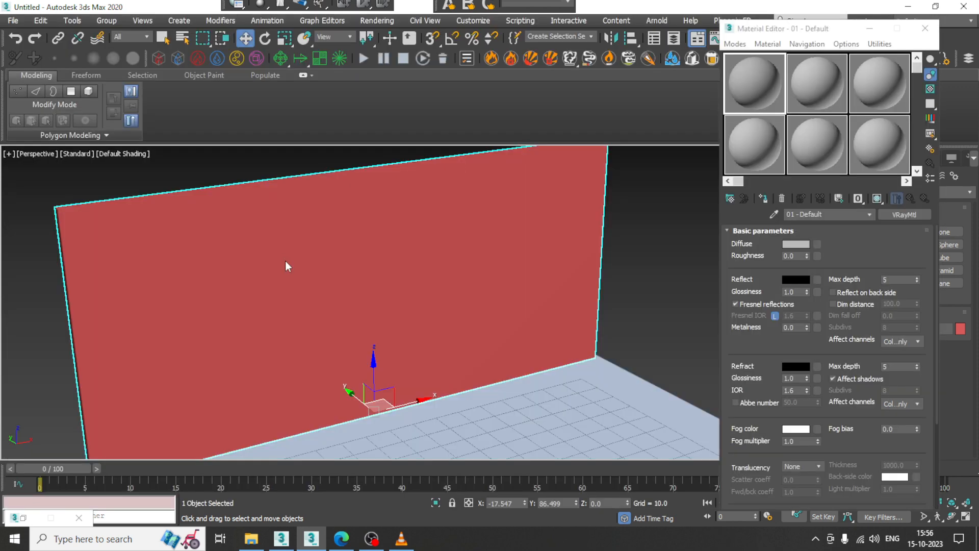
Assign the brick material to the wall, show its texture in the viewport and minimize the material editor.
left_click(764, 199)
left_click(878, 199)
mouse_move(558, 308)
middle_mouse_down("alt")
mouse_move(542, 309)
mouse_move(546, 302)
middle_mouse_up("alt")
left_click(869, 29)
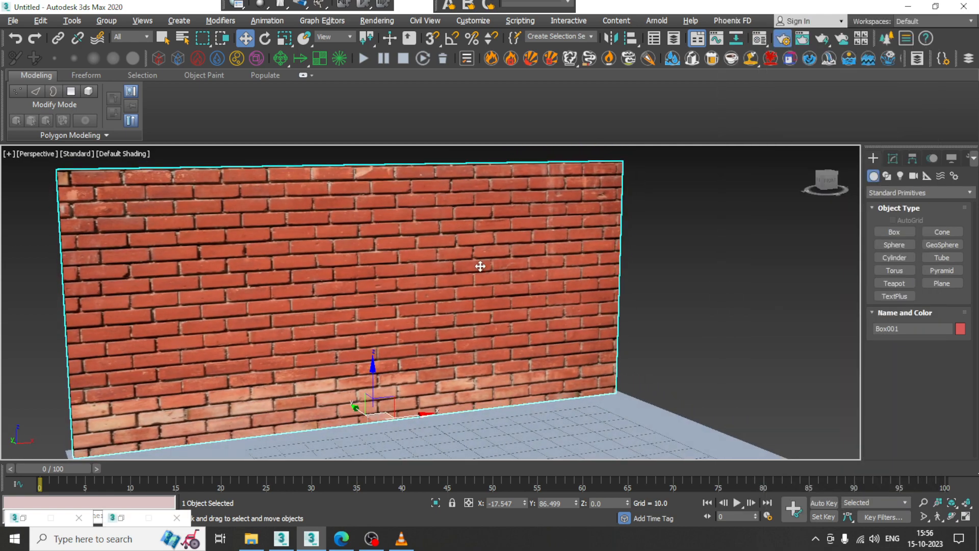
middle_click_drag(426, 266, 452, 280)
scroll(476, 280, "up", 3)
scroll(476, 280, "down", 3)
middle_click_drag(550, 271, 732, 286, "alt")
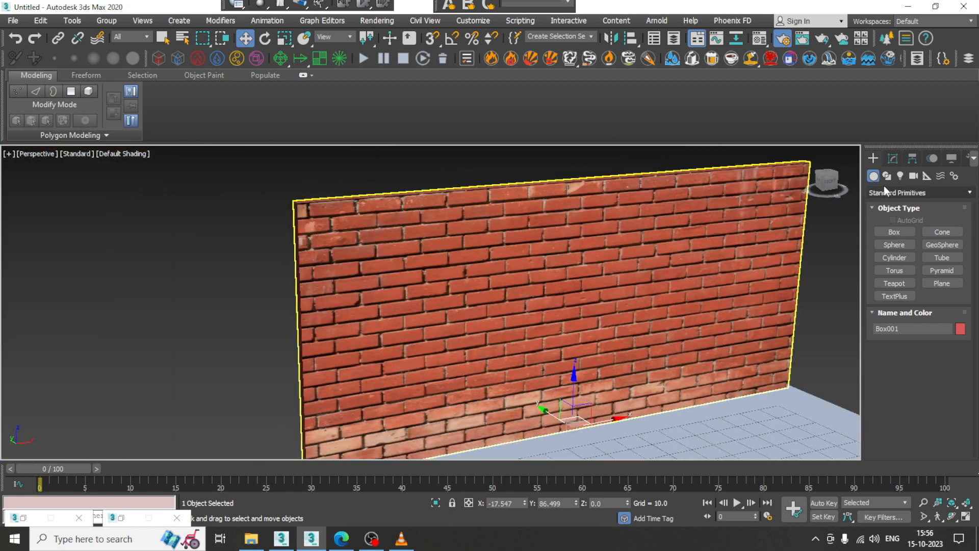
Draw a circle spline with a radius of about 33.3 in the middle of the wall in the front view.
left_click(887, 176)
scroll(535, 284, "up", 4)
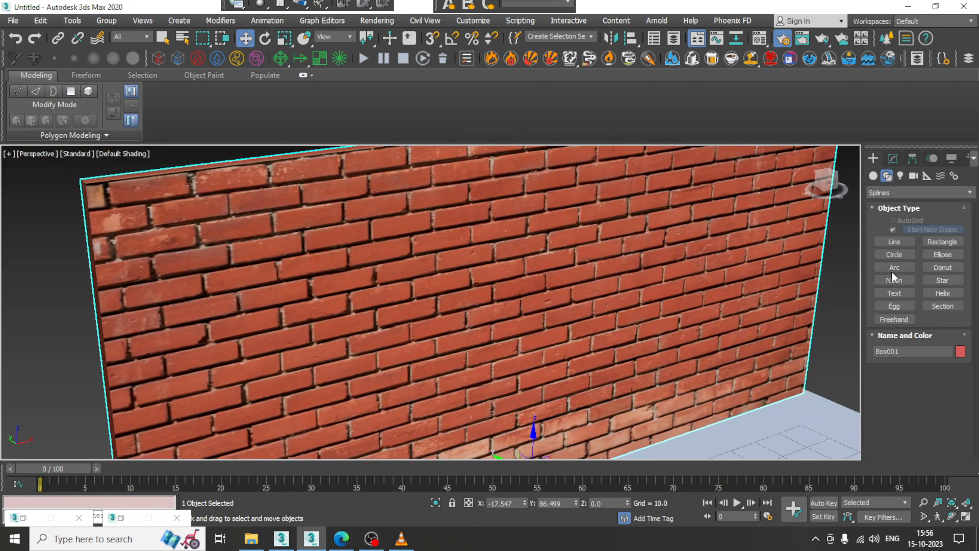
left_click(896, 255)
key("alt+w")
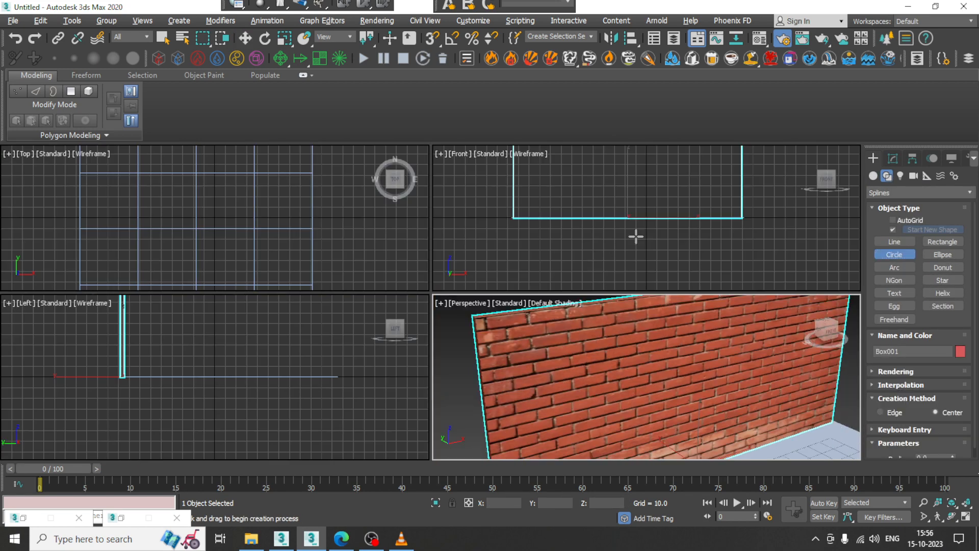
key("alt+w")
middle_click_drag(540, 218, 545, 275)
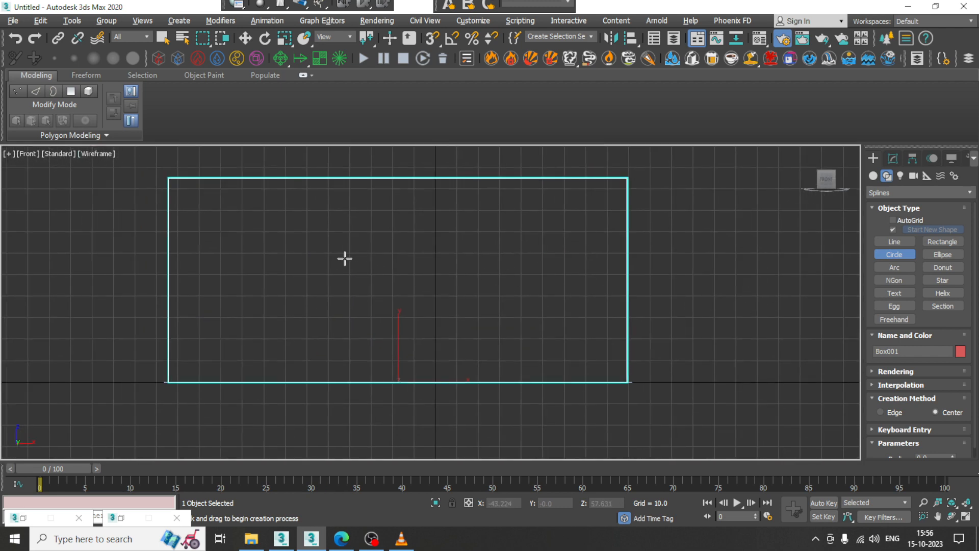
left_click_drag(396, 285, 458, 319)
key("w")
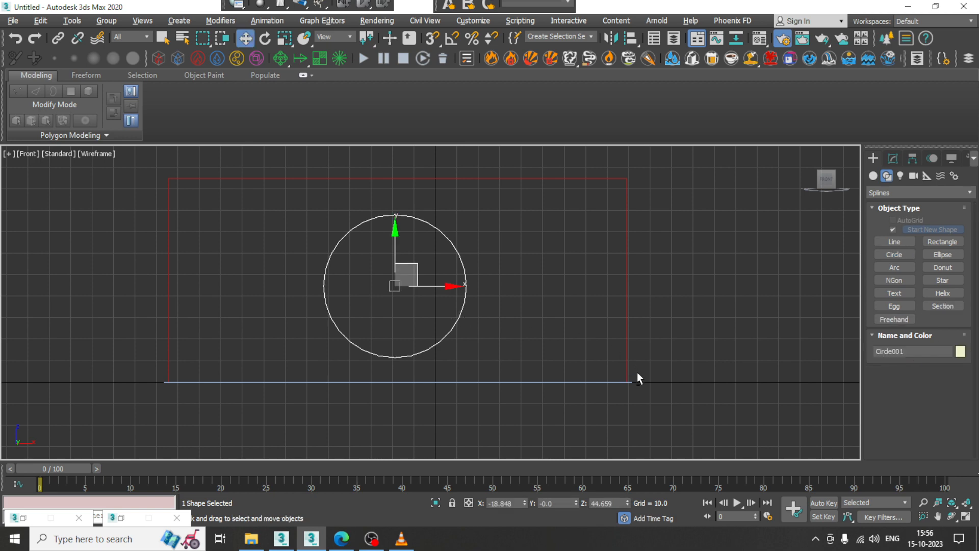
Move the circle along Y to the wall's front face, at about Y 82.5, in the perspective view.
key("alt+w")
middle_click(663, 373)
key("alt+w")
scroll(664, 373, "down", 4)
middle_click_drag(663, 373, 612, 321, "alt")
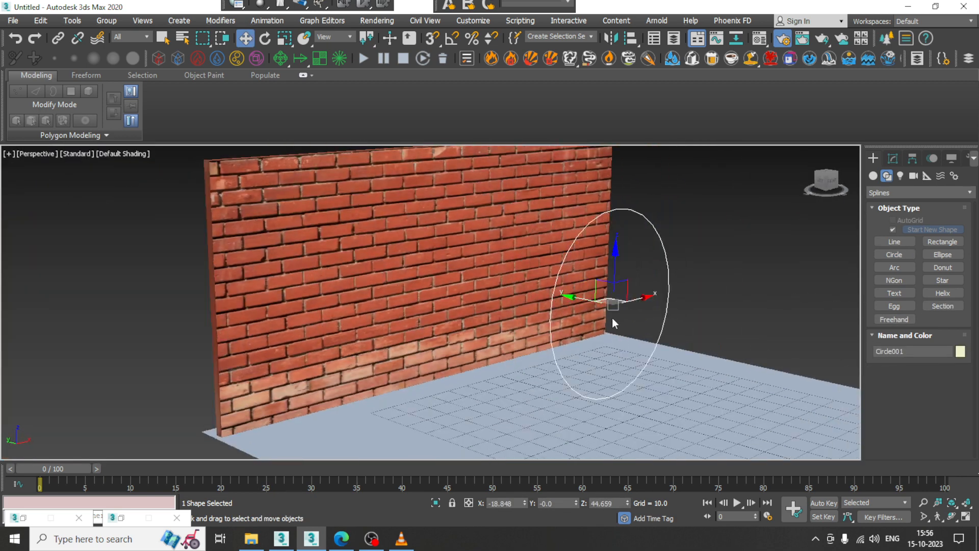
left_click_drag(577, 299, 418, 270)
middle_click_drag(529, 287, 514, 289, "alt")
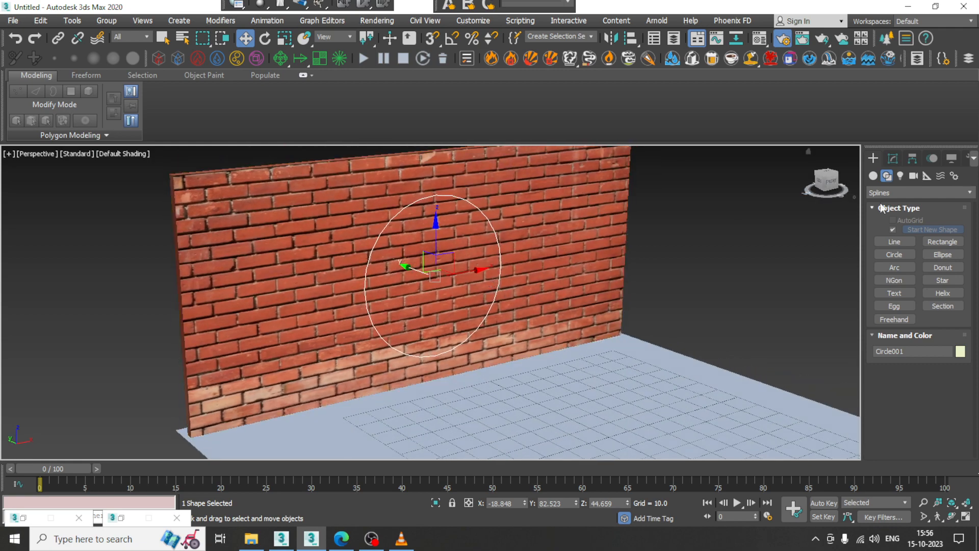
Enable viewport rendering of the circle spline so it displays as a ring with thickness.
left_click(893, 158)
left_click(894, 312)
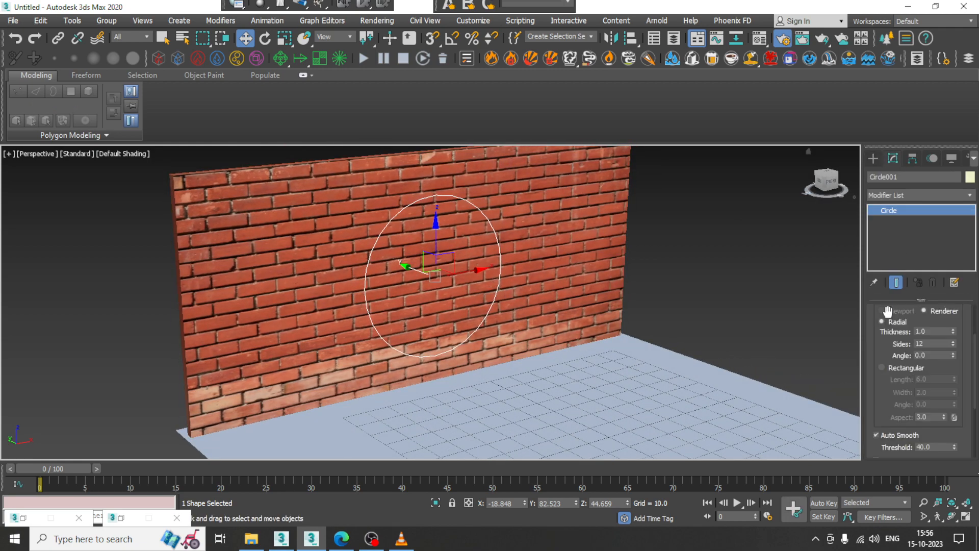
left_click(884, 334)
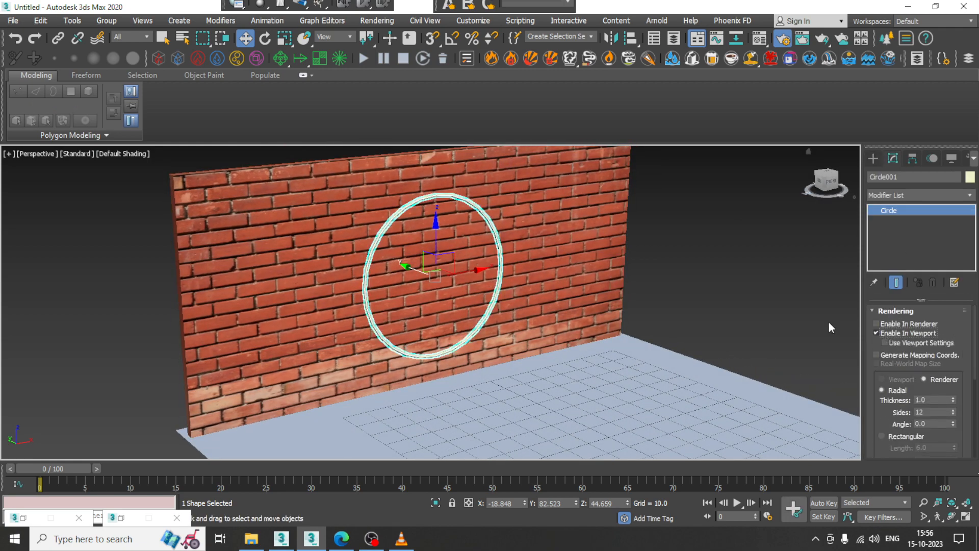
Turn on edged faces in the viewport and set the circle's interpolation steps to 26.
scroll(525, 229, "up", 5)
key("F4")
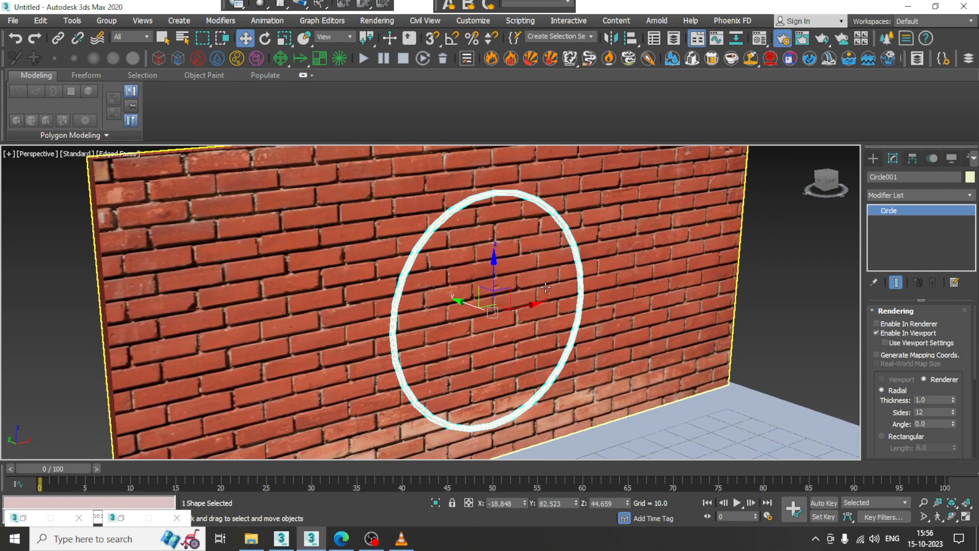
scroll(862, 160, "down", 5)
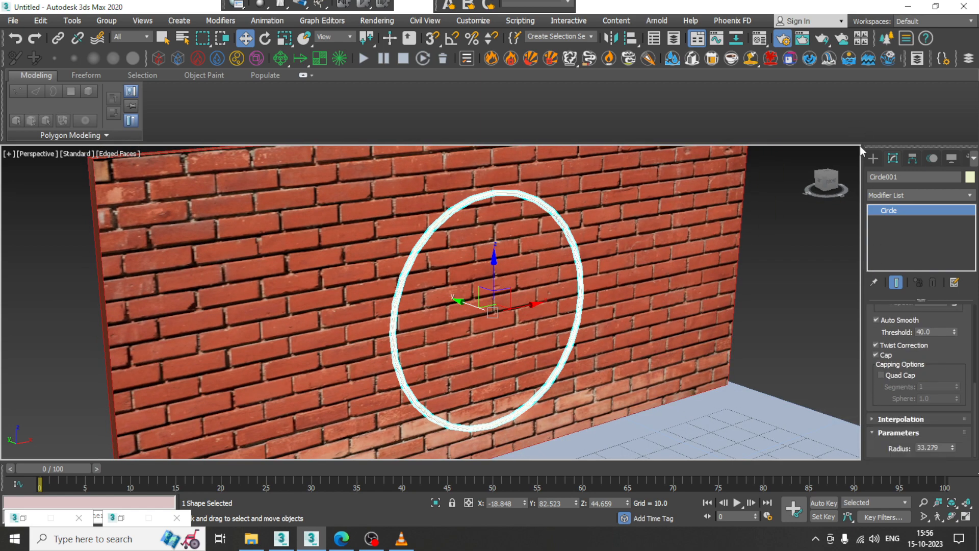
left_click(887, 417)
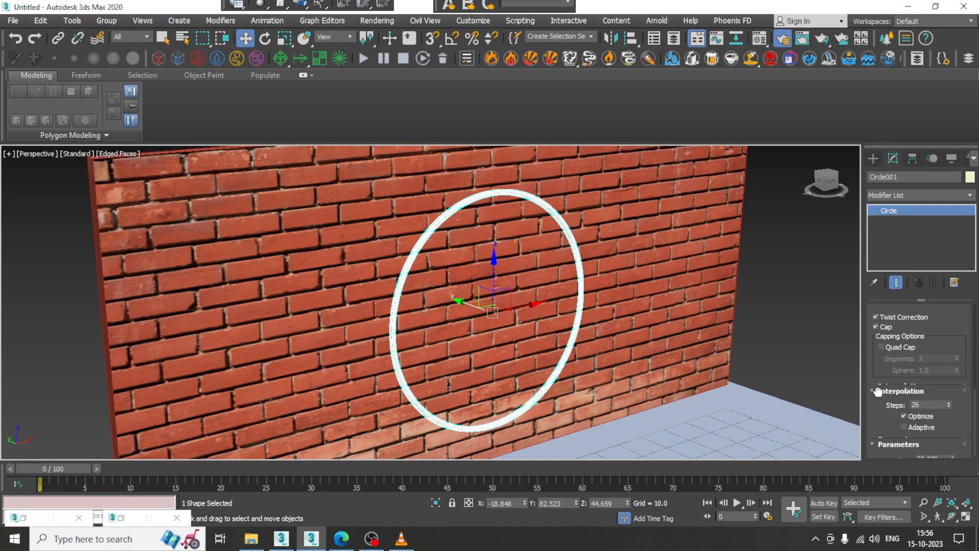
Set the ring's radial thickness to 1.49 and convert the ring to an Editable Poly.
scroll(905, 360, "up", 3)
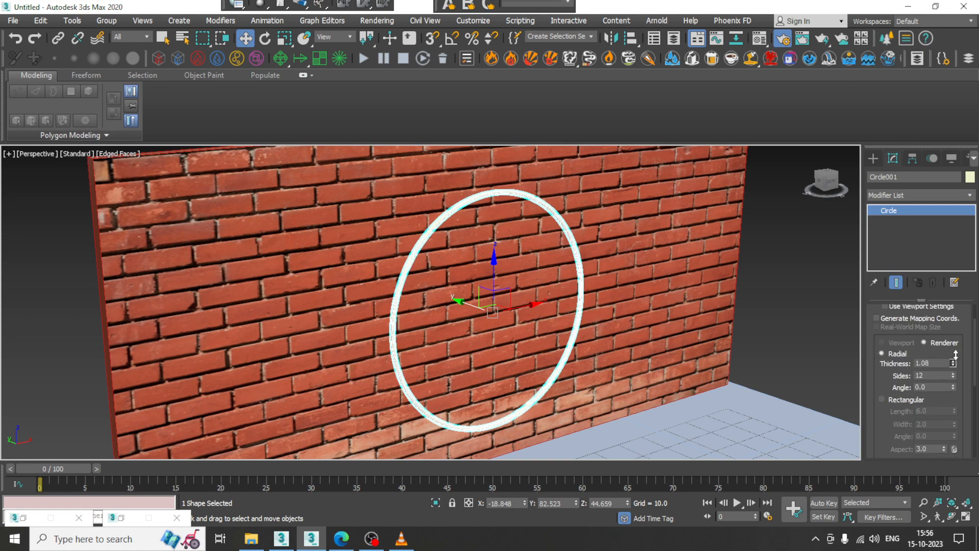
left_click_drag(956, 354, 953, 333)
scroll(422, 281, "up", 4)
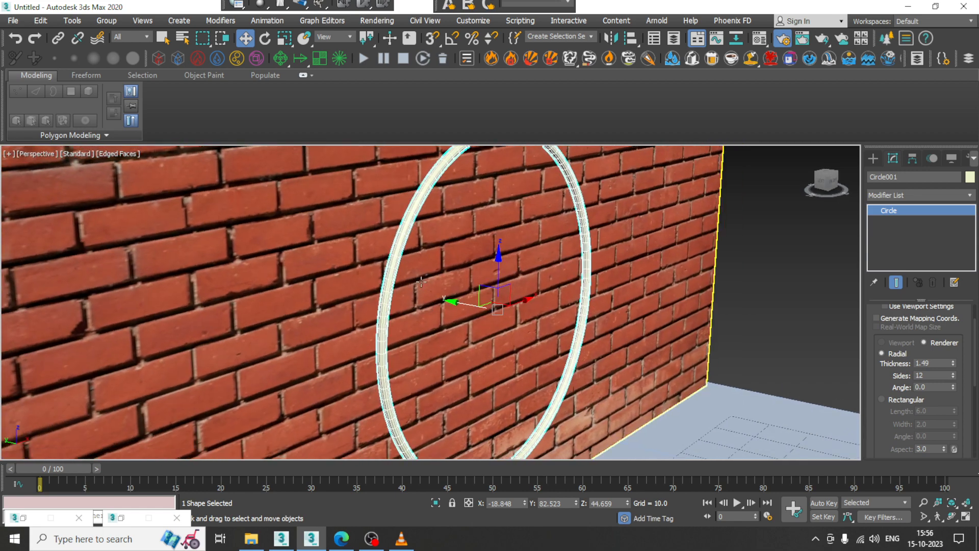
right_click(401, 255)
mouse_move(492, 382)
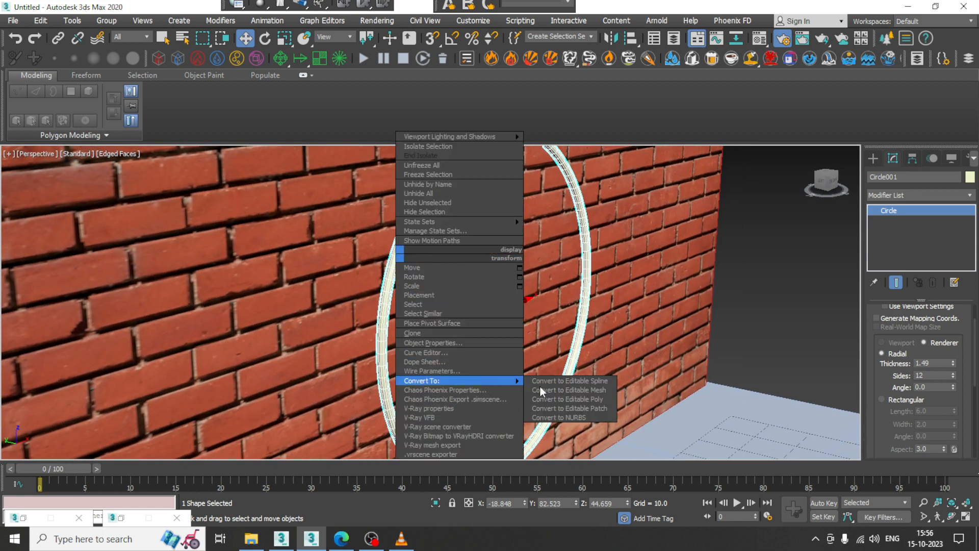
left_click(595, 400)
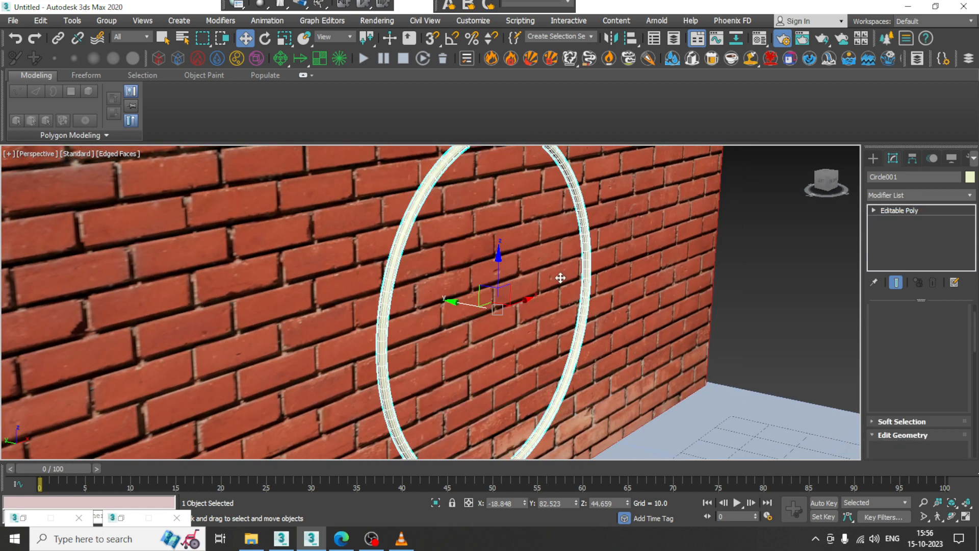
Raise the ring on the brick wall along Z to about 49.2.
middle_click_drag(560, 318, 525, 313, "alt")
scroll(549, 317, "down", 2)
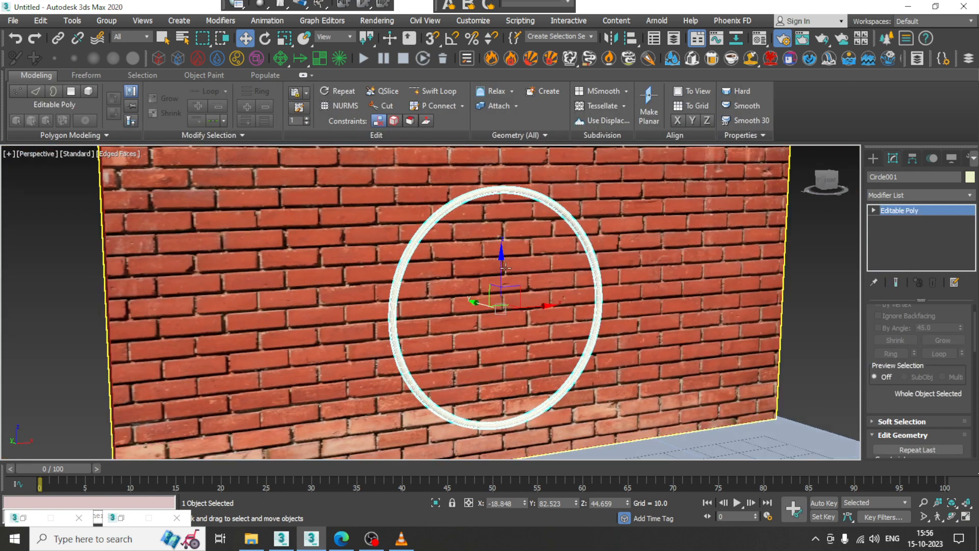
left_click_drag(497, 271, 498, 252)
Place a text spline on the wall in the front view with AutoGrid enabled.
left_click(874, 158)
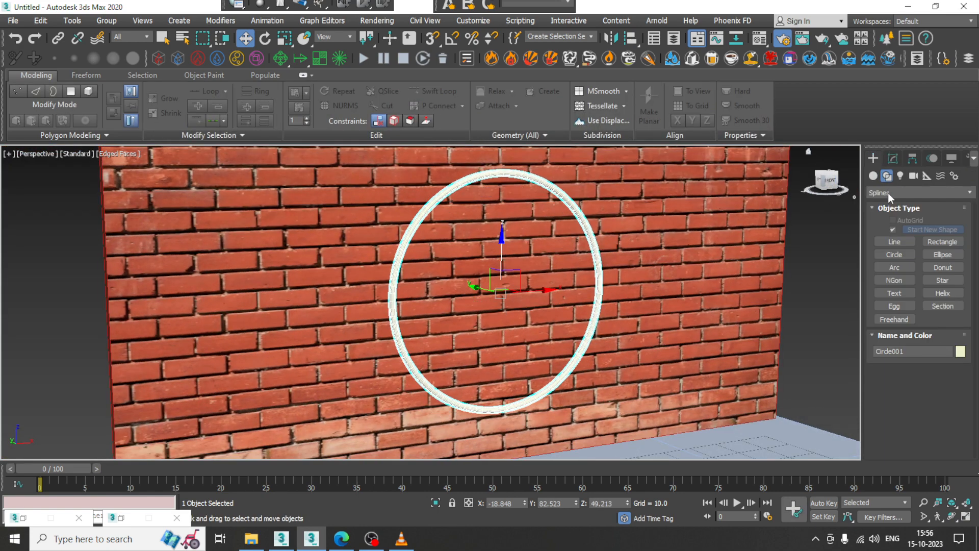
left_click(890, 293)
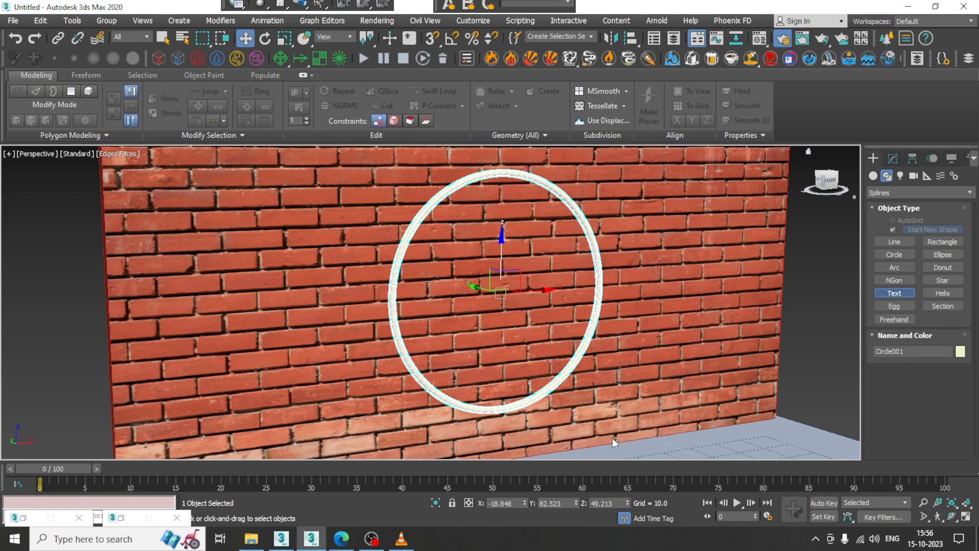
key("alt+w")
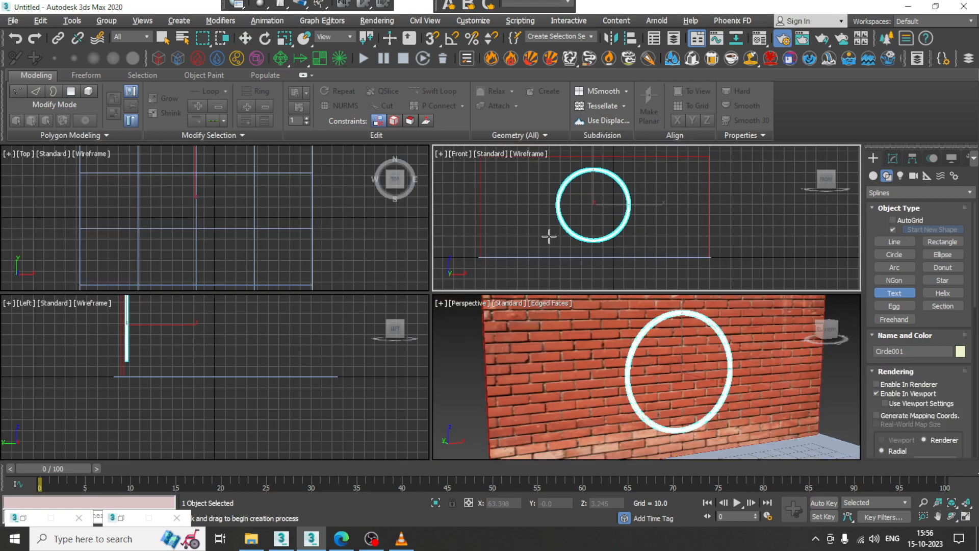
key("alt+w")
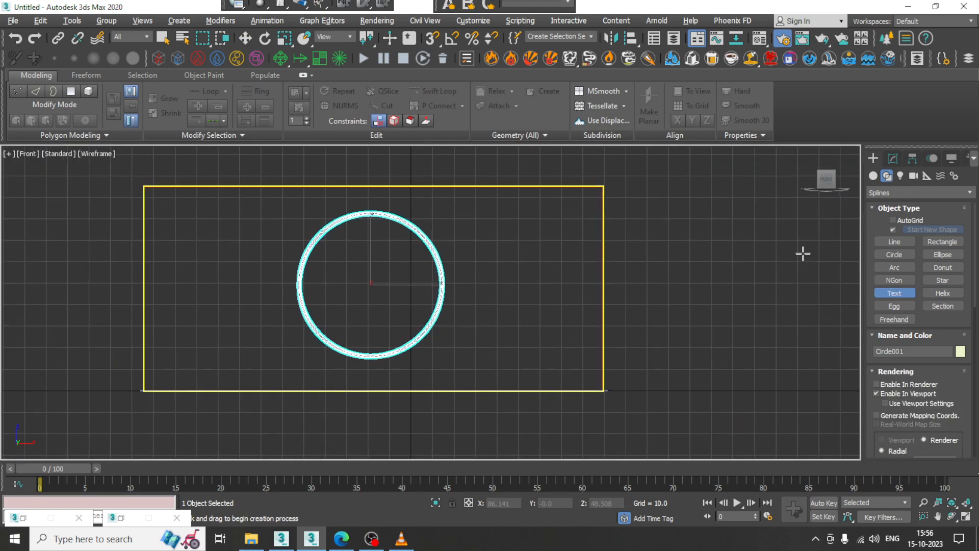
left_click(893, 220)
left_click(547, 271)
scroll(610, 315, "down", 2)
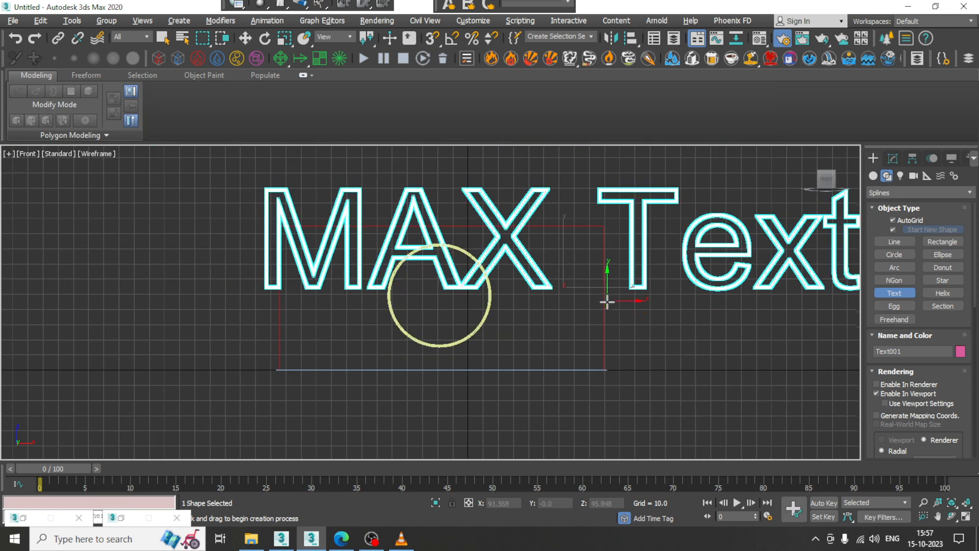
Replace the default text with "Kayo" on the first line and "Tutorials" on the second.
middle_click_drag(607, 301, 593, 359)
scroll(963, 397, "down", 5)
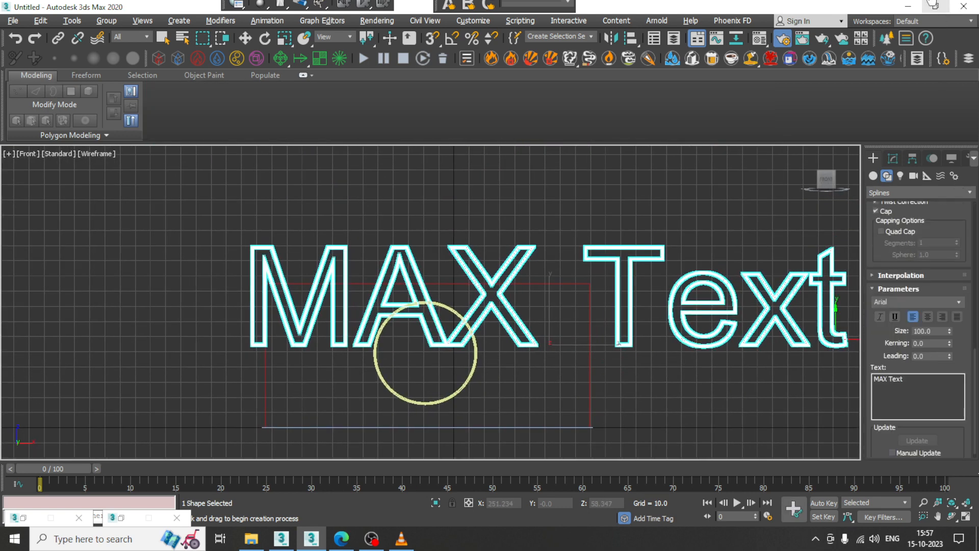
type("Kayo ")
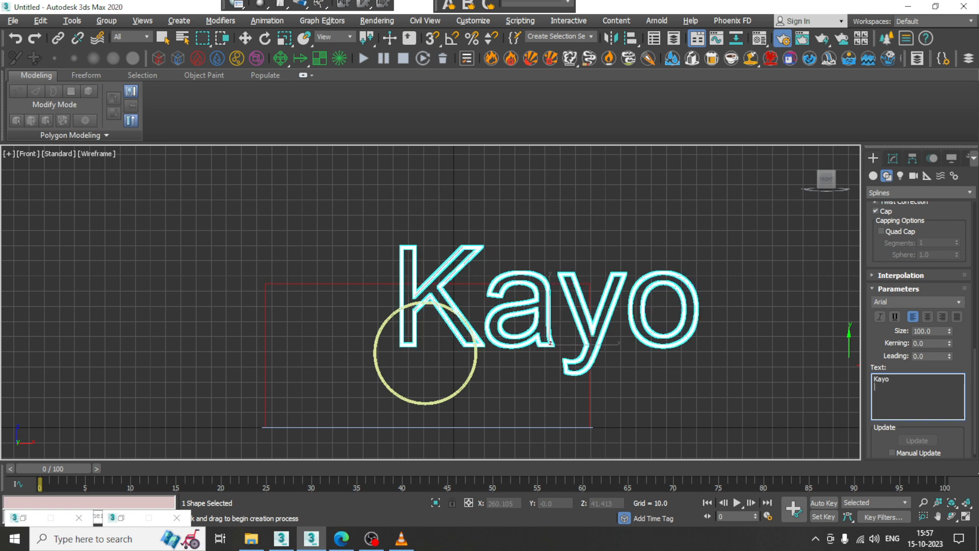
type("Tutor")
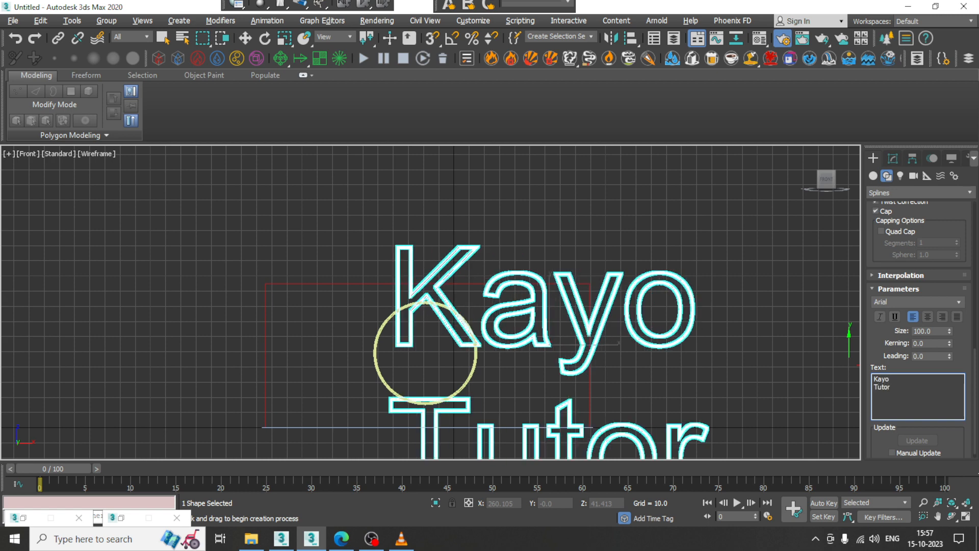
type("ial")
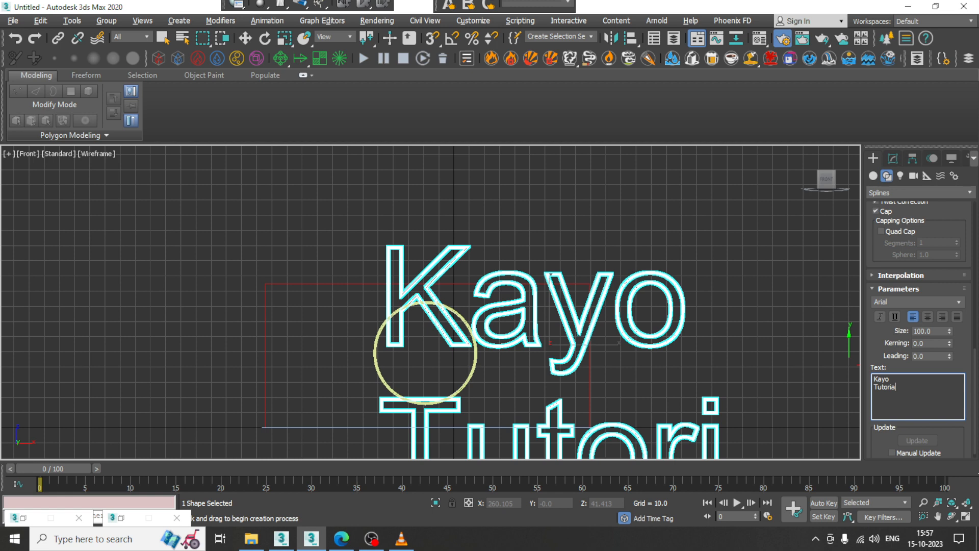
type("s")
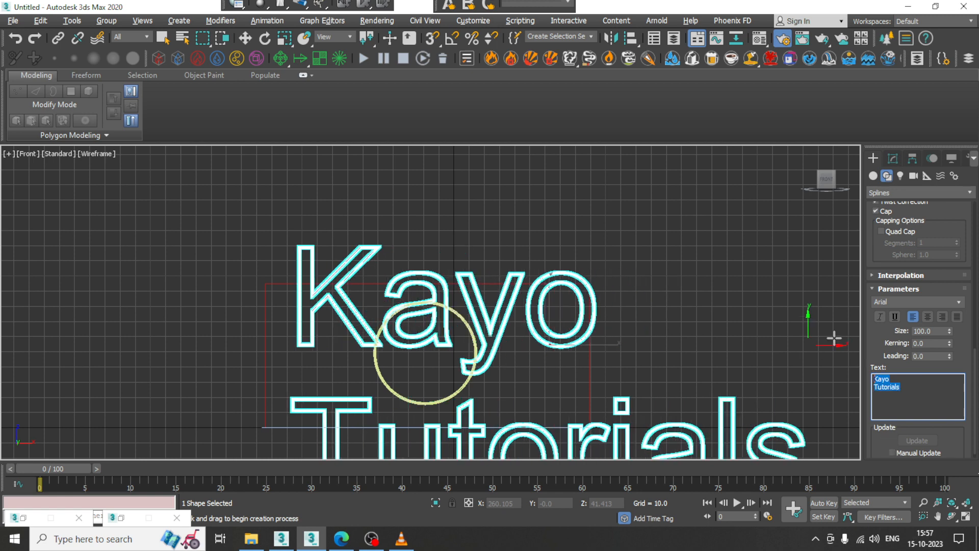
Centre-align the two text lines and tighten the leading to -20.96, keeping kerning at 0.
left_click(928, 317)
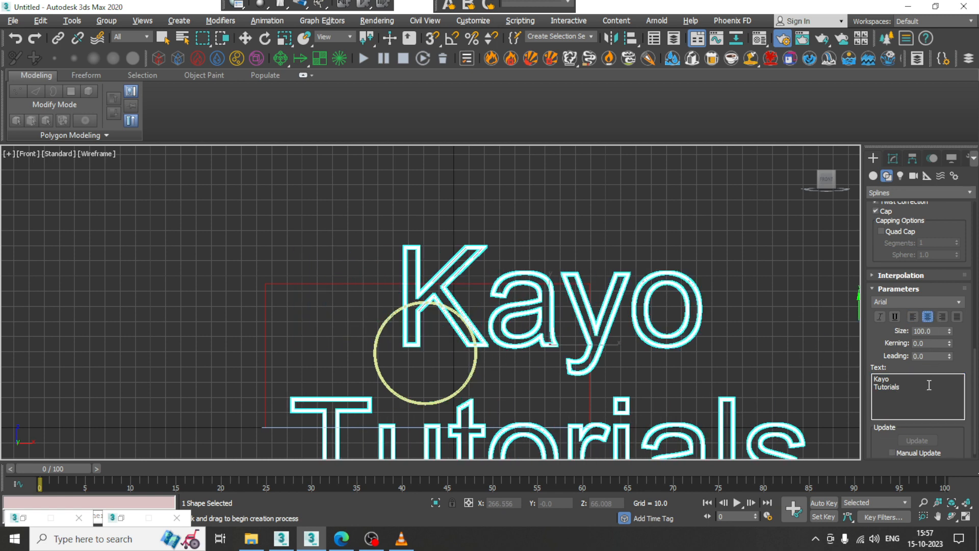
scroll(951, 445, "down", 1)
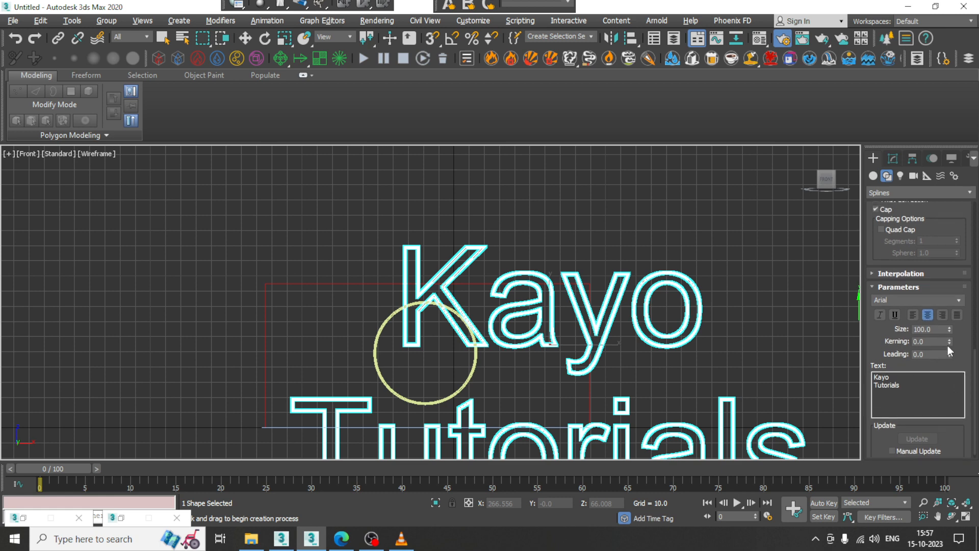
left_click_drag(949, 342, 954, 385)
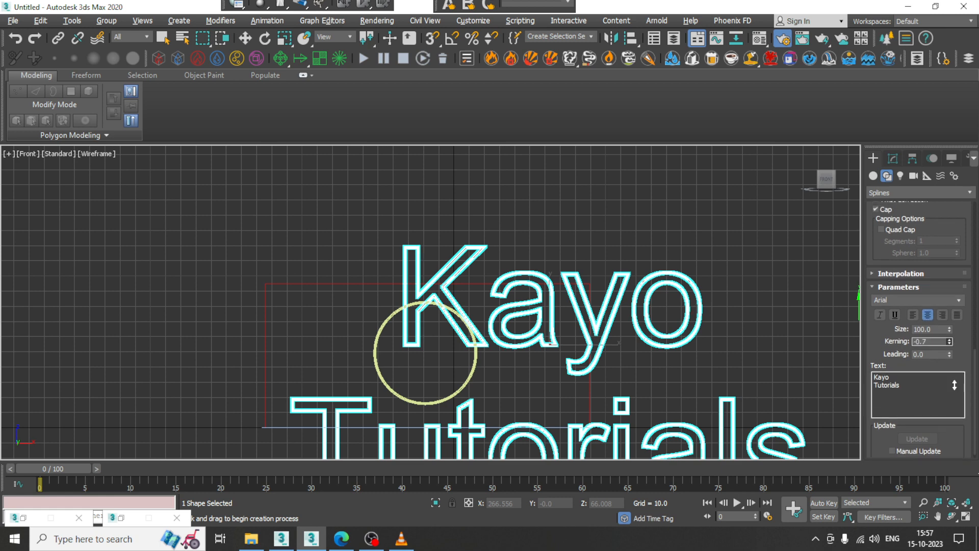
left_click_drag(951, 341, 312, 1)
right_click(949, 341)
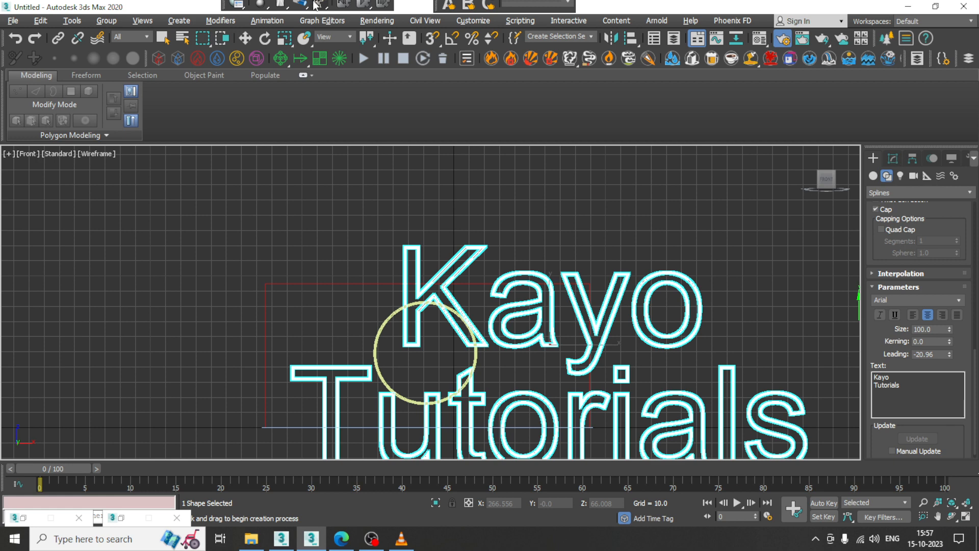
Apply an Extrude modifier to the "Kayo Tutorials" text.
middle_click_drag(703, 334, 672, 328)
key("w")
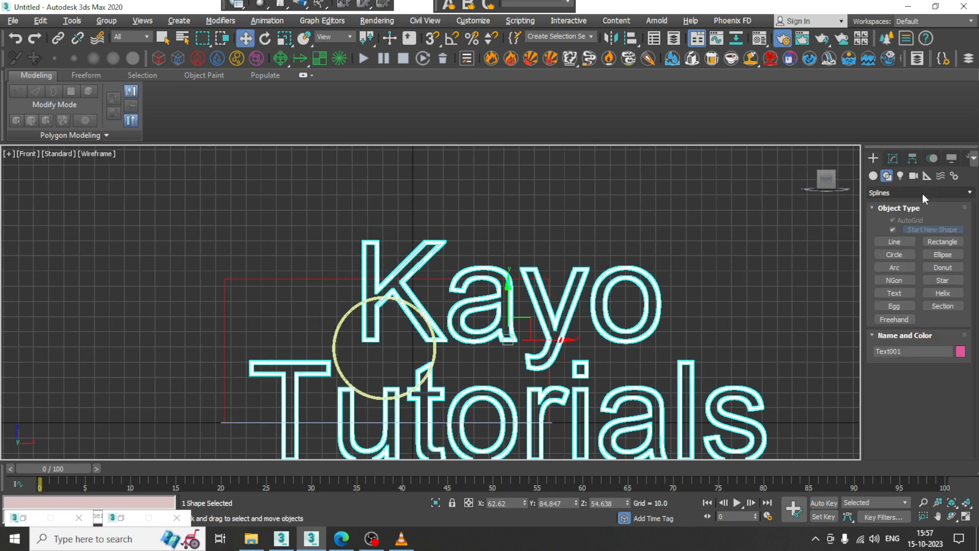
left_click(893, 158)
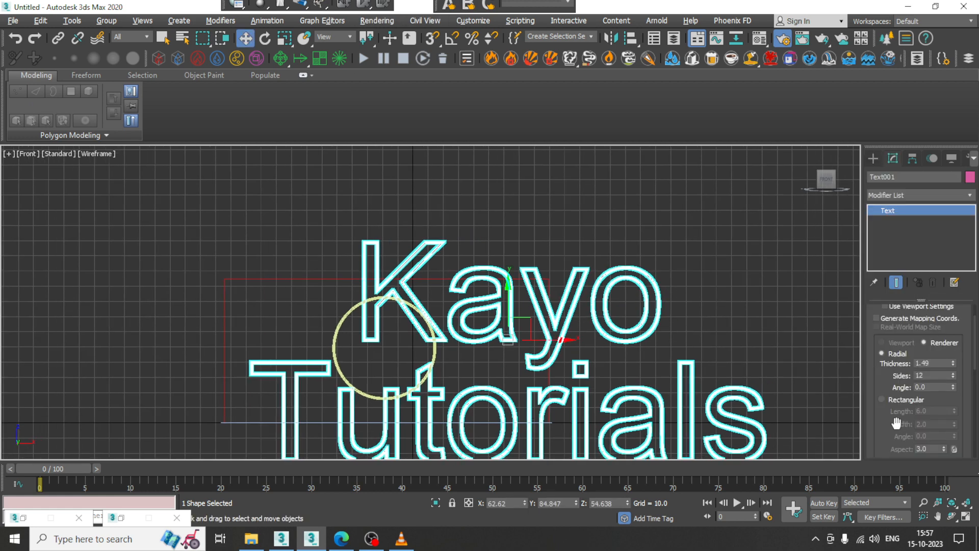
left_click_drag(896, 422, 872, 176)
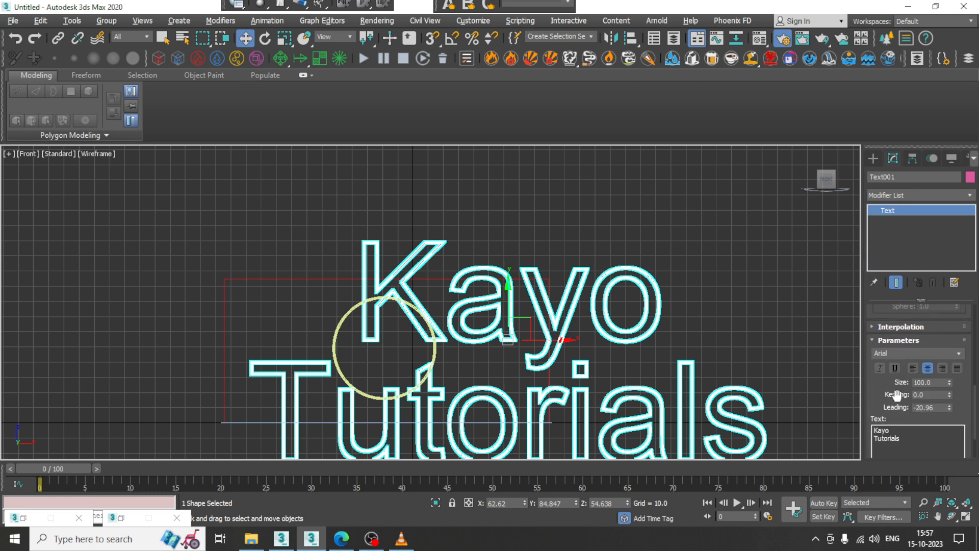
left_click_drag(877, 406, 909, 347)
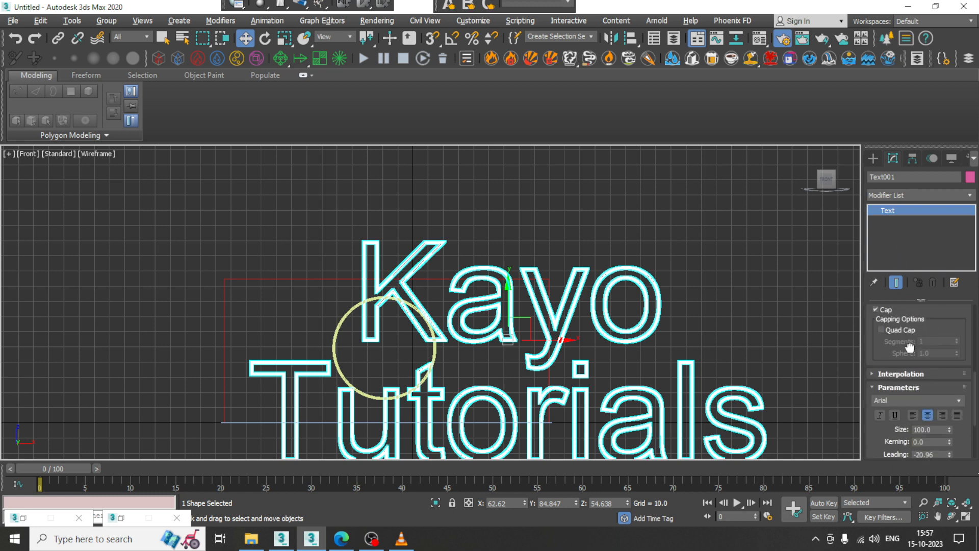
left_click(910, 197)
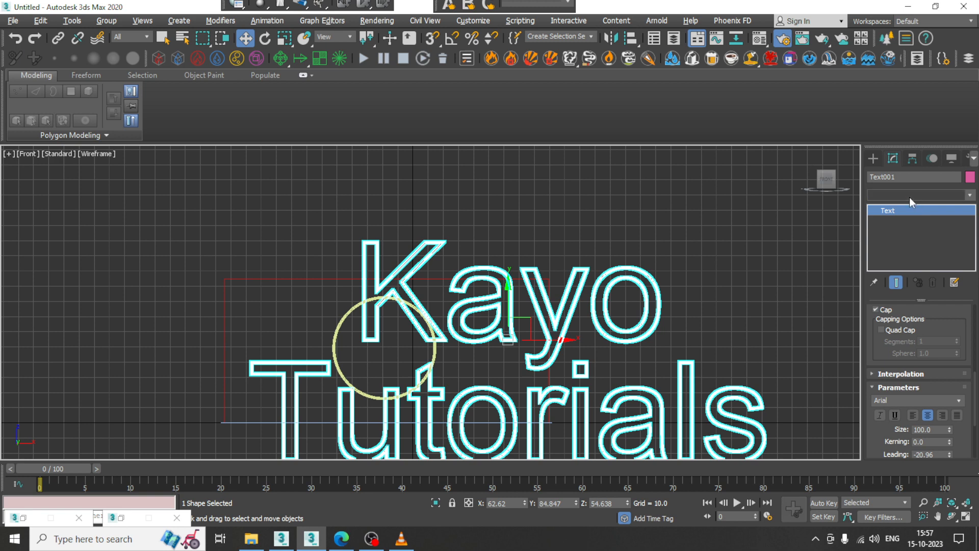
left_click(910, 196)
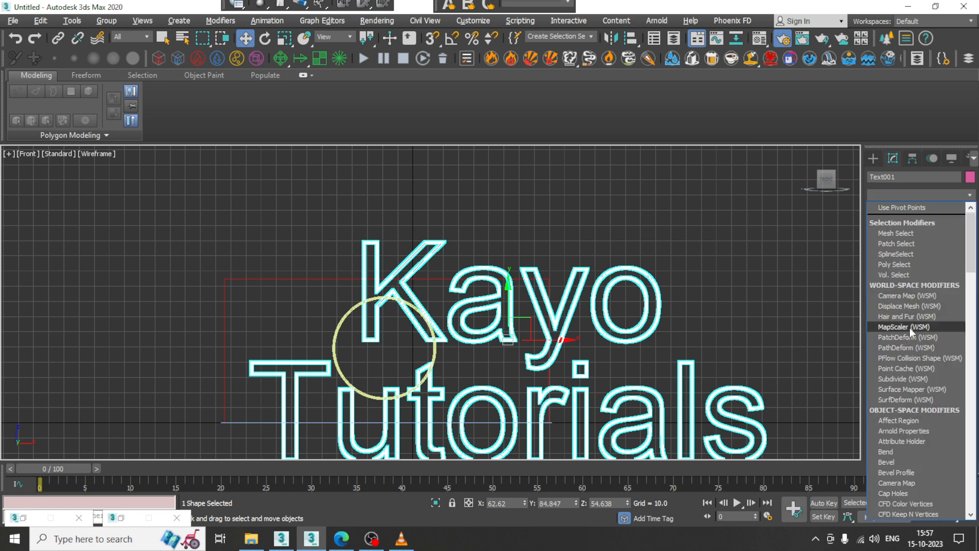
type("ex")
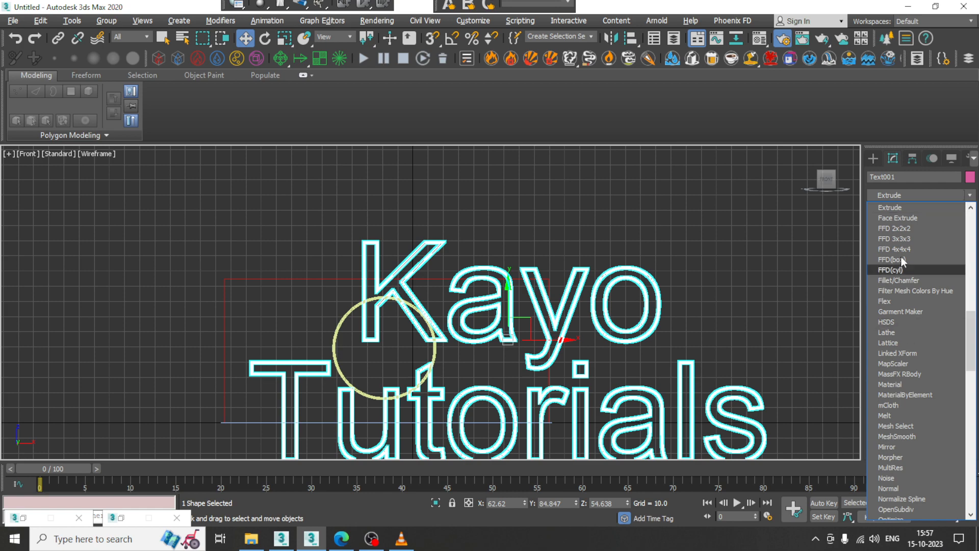
left_click(913, 208)
Scale the extruded text down uniformly to about 19.6 percent in the perspective view.
key("alt+w")
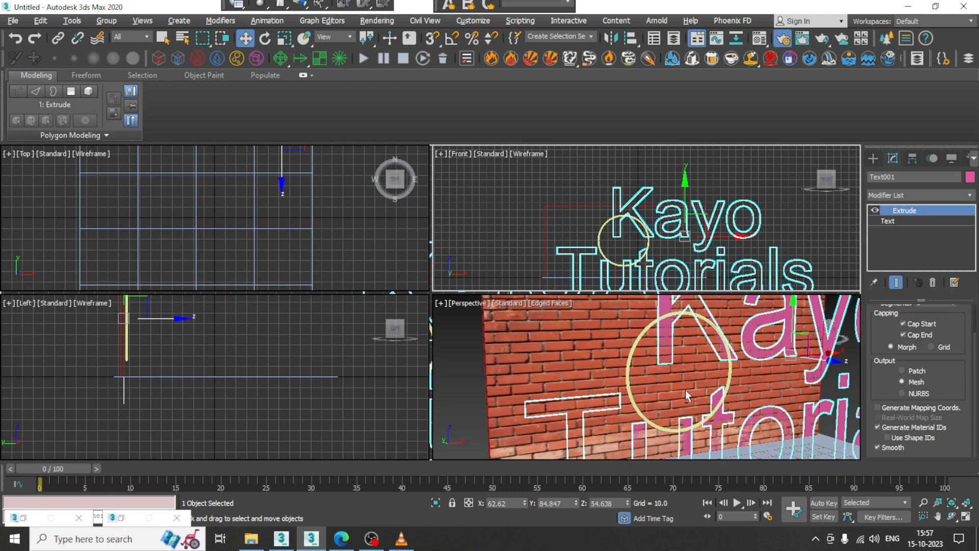
scroll(691, 372, "down", 6)
key("r")
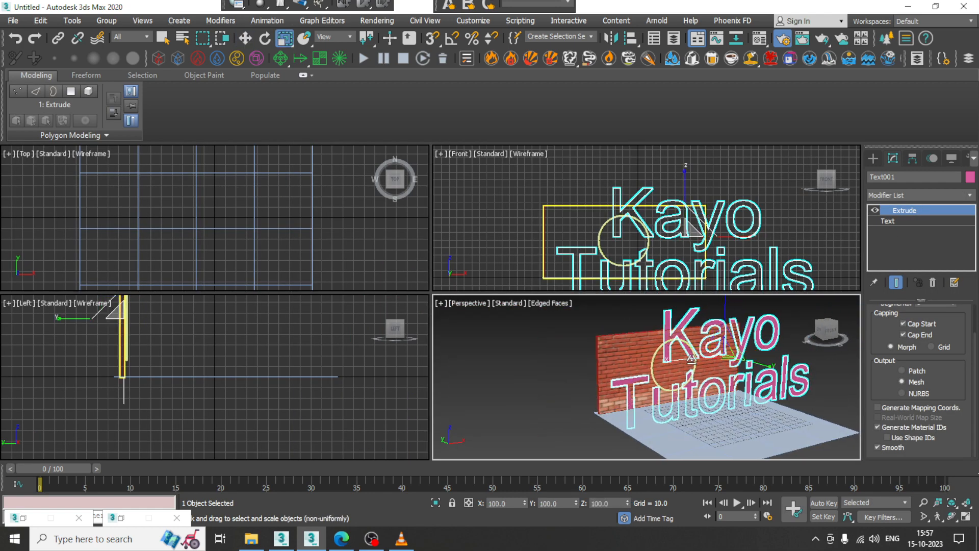
left_click_drag(716, 353, 726, 350)
key("alt+w")
scroll(647, 350, "up", 3)
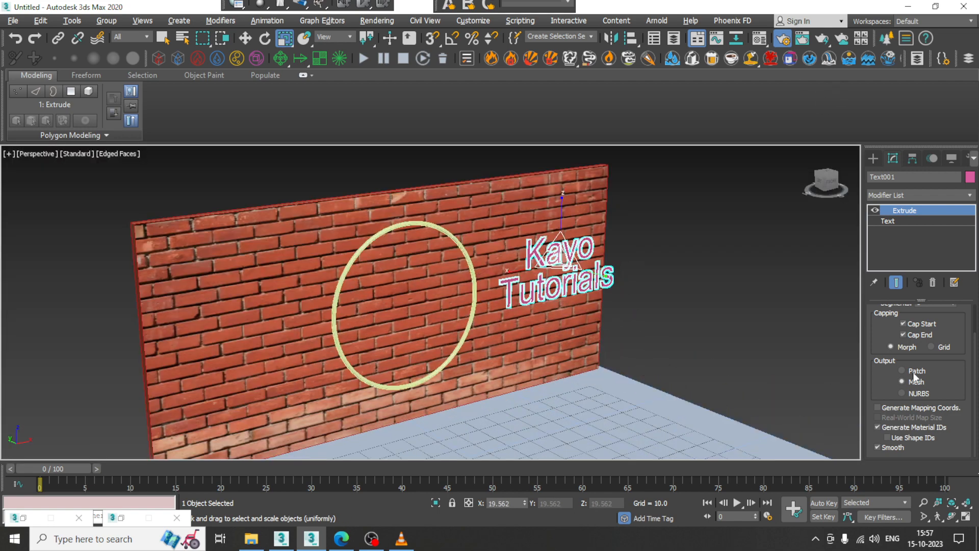
Move the text along X into the middle of the ring, at about X -21.1.
left_click_drag(966, 320, 970, 300)
middle_click_drag(690, 311, 620, 306, "alt")
key("w")
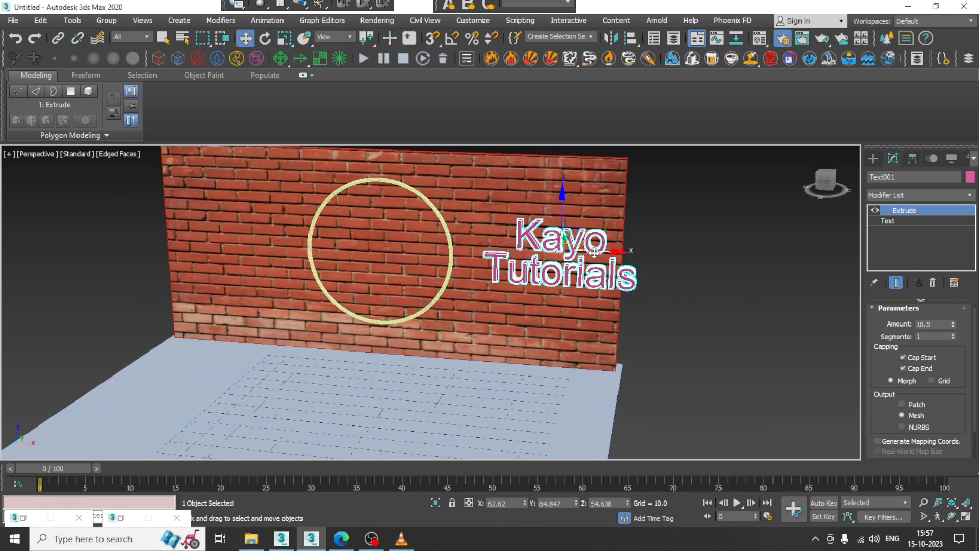
left_click_drag(593, 253, 405, 259)
middle_click_drag(404, 258, 377, 217, "alt")
Scale the text down further so both lines fit inside the ring.
key("r")
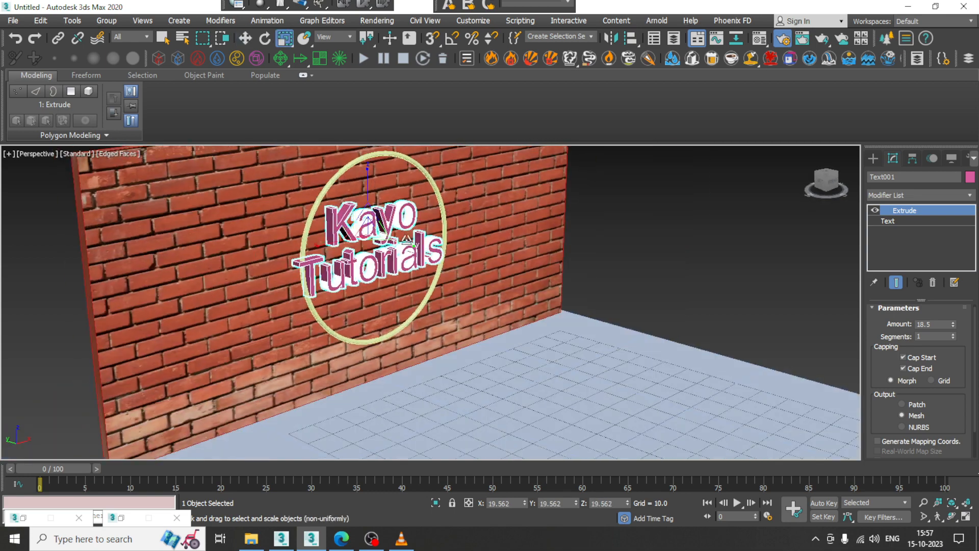
left_click_drag(369, 236, 371, 252)
scroll(377, 225, "up", 5)
mouse_move(377, 225)
middle_mouse_down("alt")
mouse_move(363, 219)
mouse_move(378, 206)
middle_mouse_up("alt")
key("w")
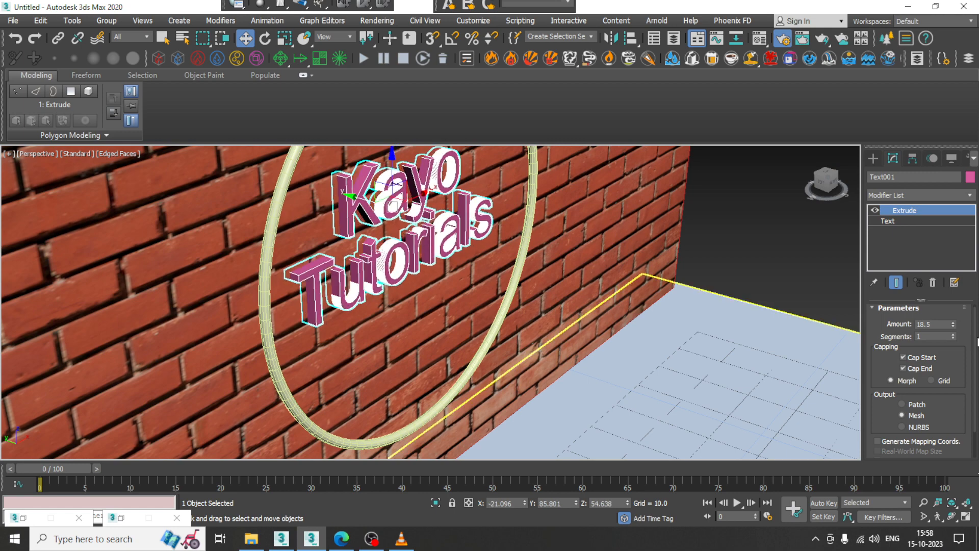
Set the text's extrusion amount to 10 and move it along Y to about 85.5.
left_click(937, 324)
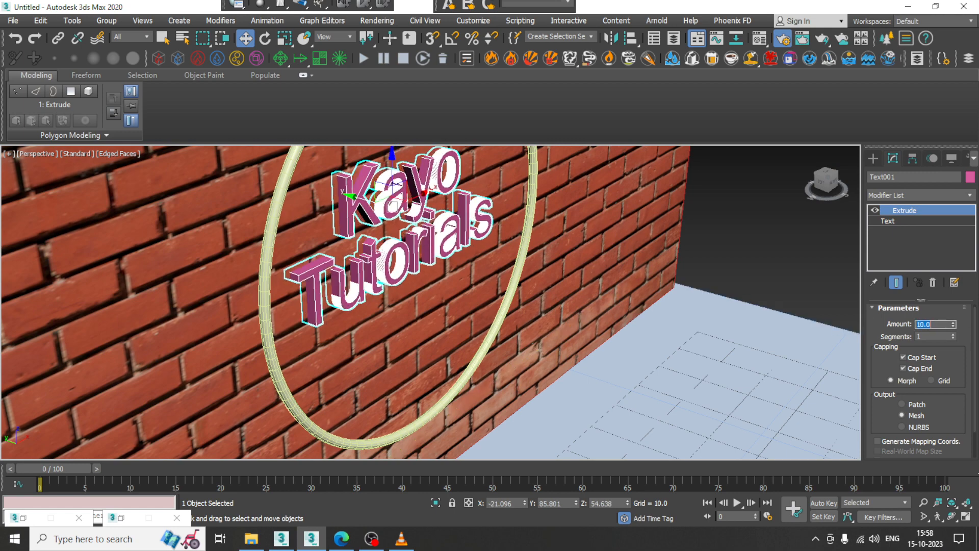
key("Return")
middle_click_drag(505, 236, 358, 220, "alt")
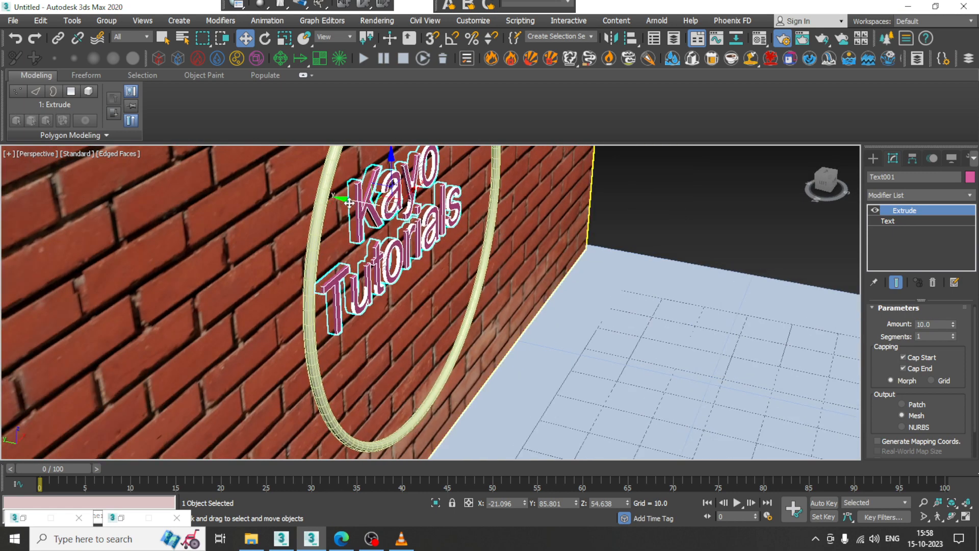
left_click_drag(349, 202, 350, 203)
middle_click_drag(433, 235, 364, 208, "alt")
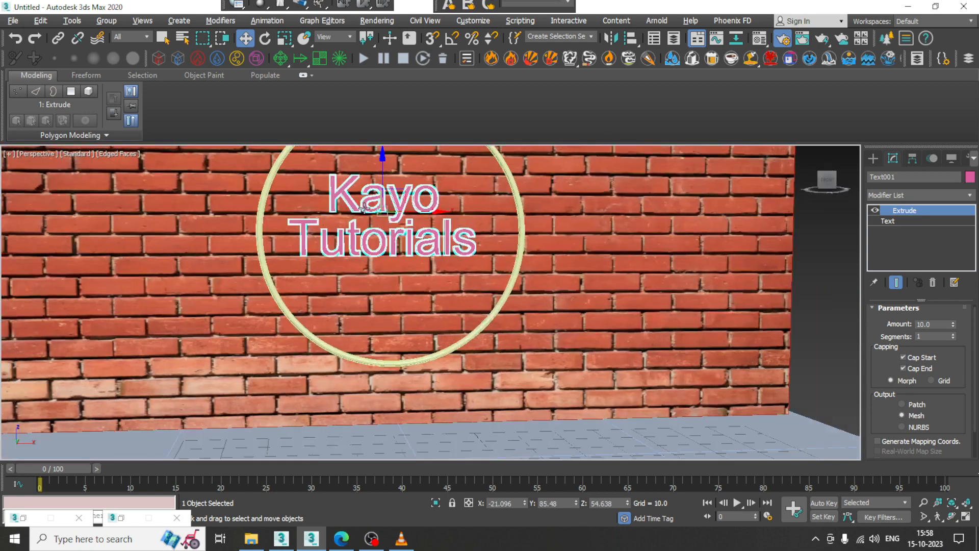
Center the text inside the ring by moving it to about Z 51.2 and X -18.4.
left_click_drag(381, 165, 382, 179)
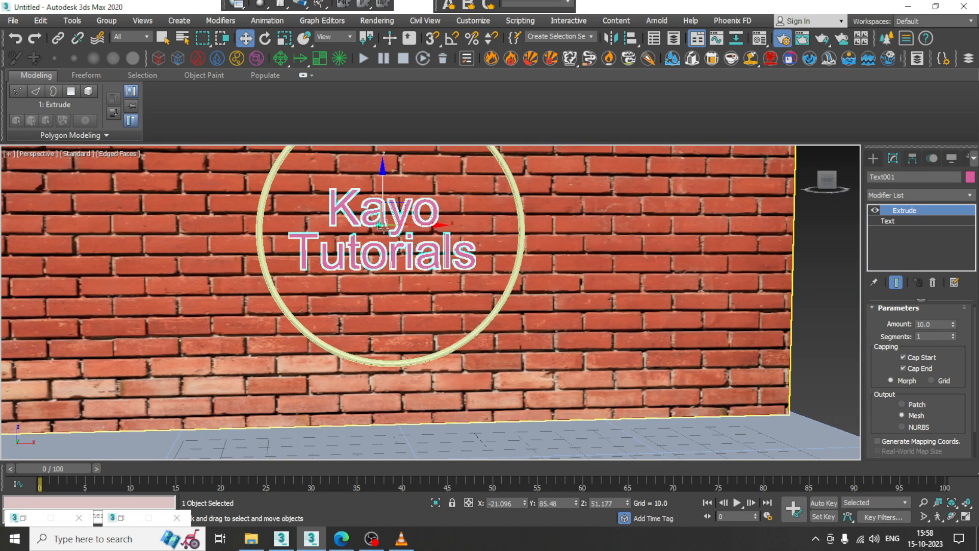
left_click_drag(411, 223, 419, 224)
middle_click_drag(419, 223, 442, 267, "alt")
left_click_drag(451, 251, 457, 250)
Draw a VRayLight plane on the ground in front of the wall, centered at about X 34, Y 33.2.
left_click(873, 158)
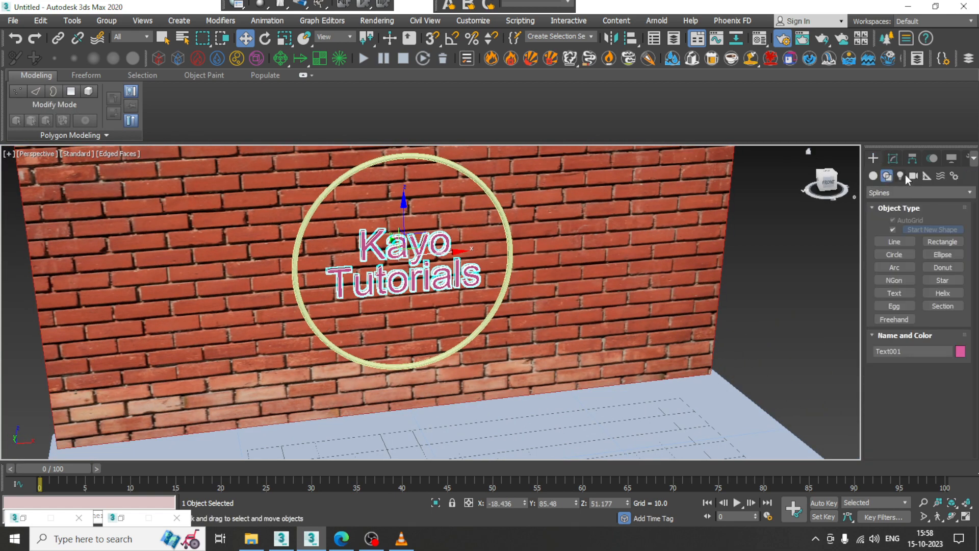
left_click(900, 175)
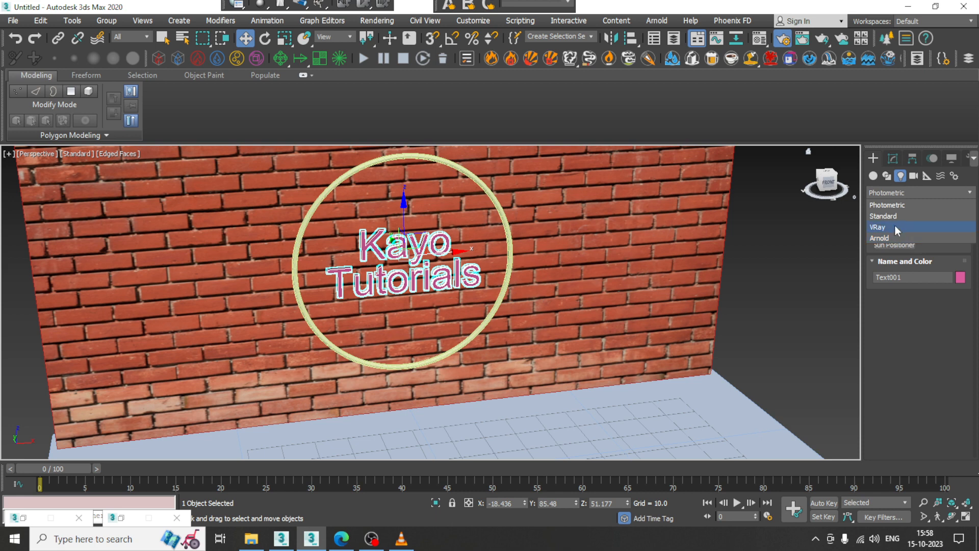
left_click(896, 227)
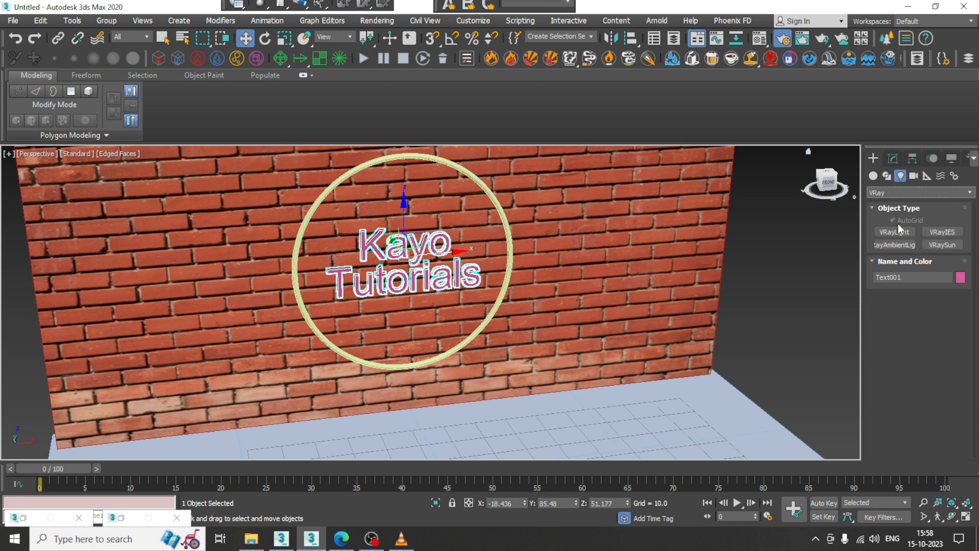
left_click(897, 231)
middle_click_drag(678, 350, 649, 309)
left_click_drag(657, 346, 562, 455)
key("w")
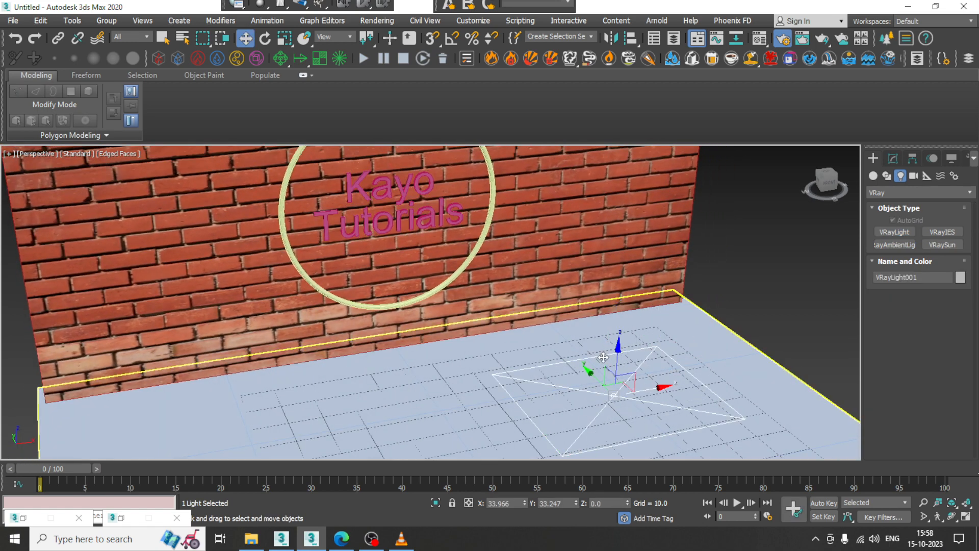
Set the light's type to Mesh and pick the ring on the wall as its mesh.
scroll(617, 350, "down", 3)
middle_click_drag(609, 360, 653, 400, "alt")
scroll(618, 349, "up", 3)
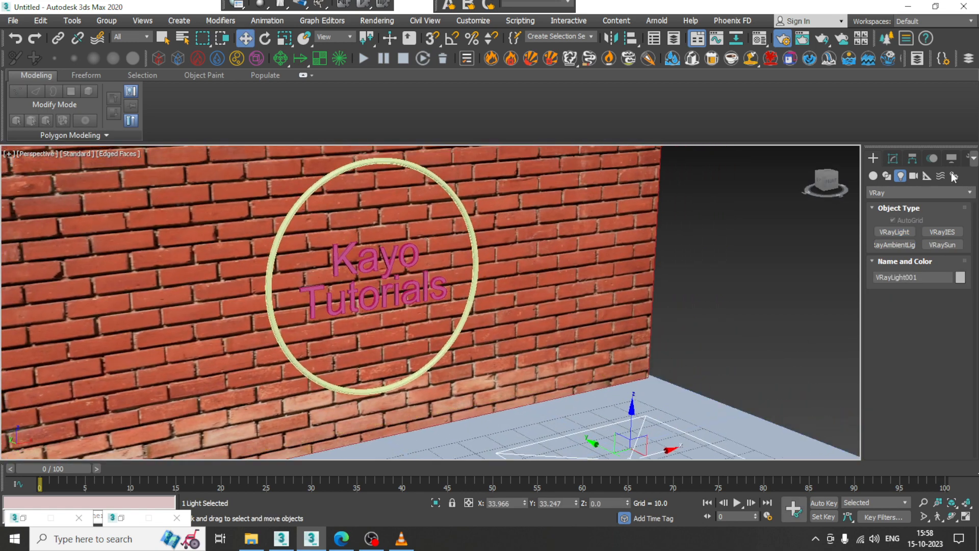
left_click(893, 158)
left_click(956, 323)
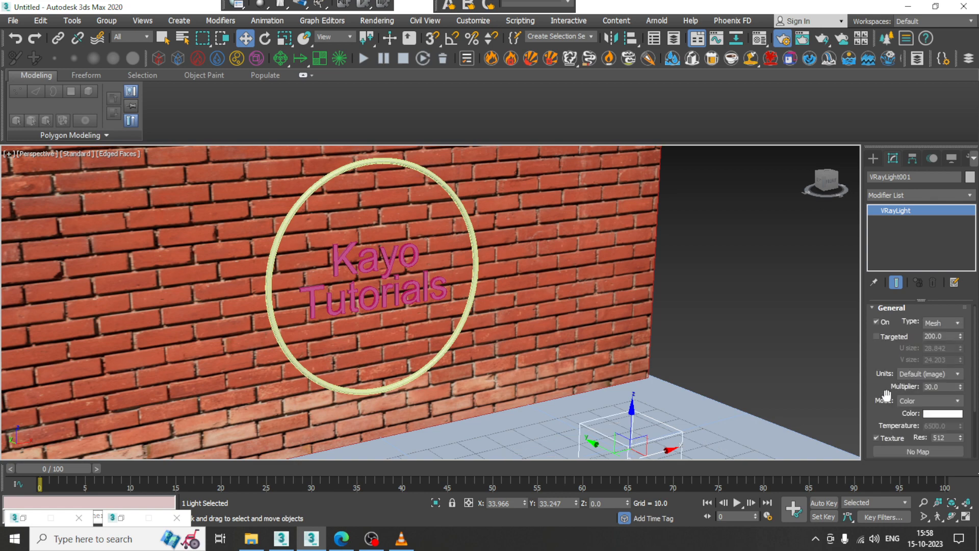
left_click_drag(876, 389, 880, 308)
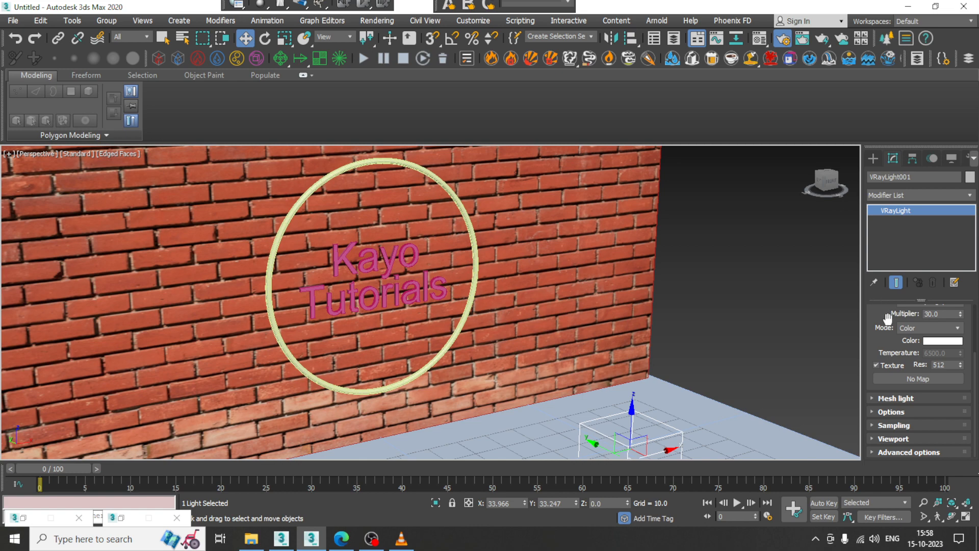
left_click(905, 400)
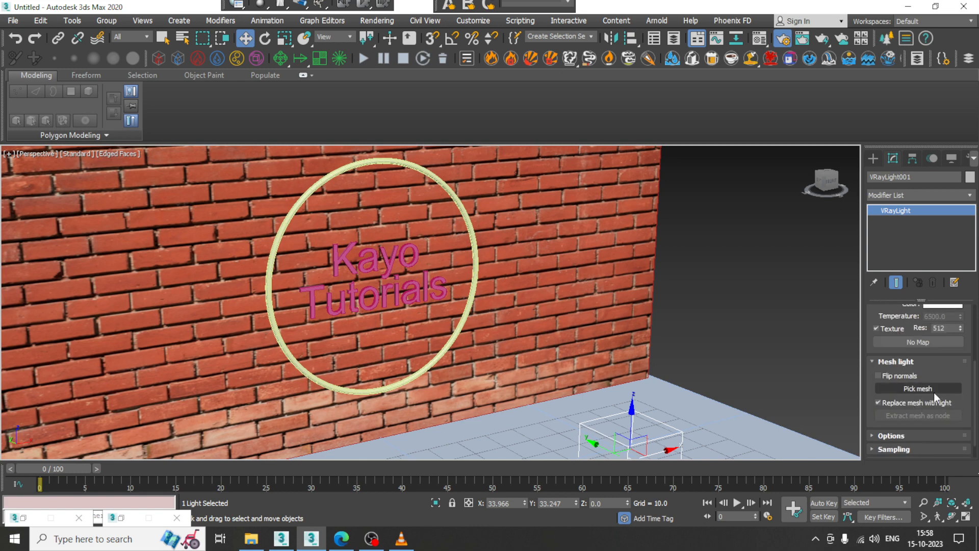
left_click(918, 388)
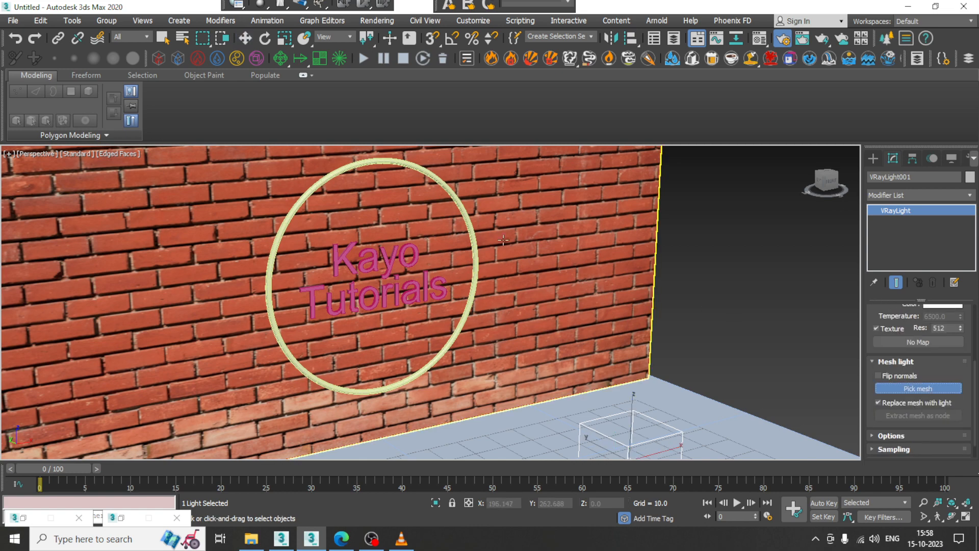
left_click(474, 240)
scroll(529, 286, "down", 5)
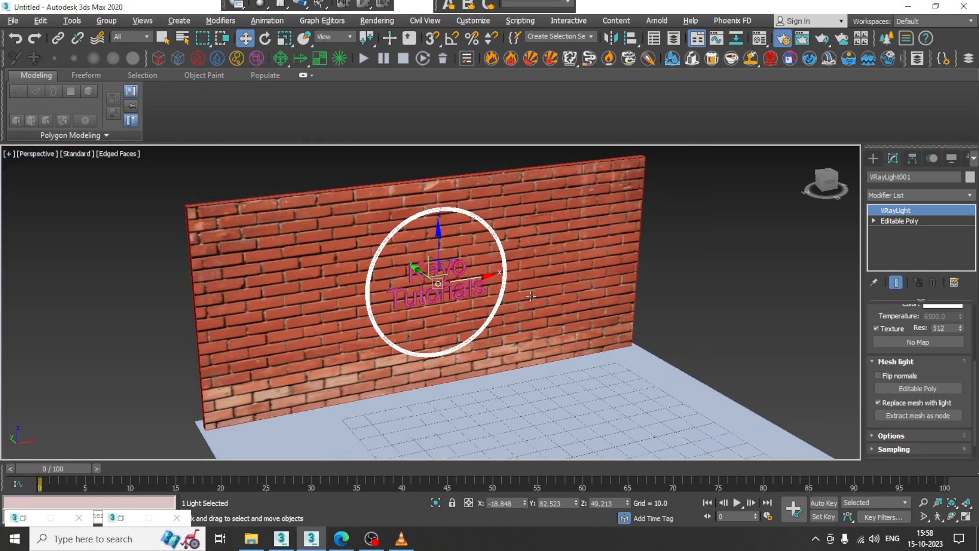
Set the ring light's color to magenta (red 171, green 0, blue 117) and its multiplier to 5.
middle_click_drag(531, 297, 542, 297, "alt")
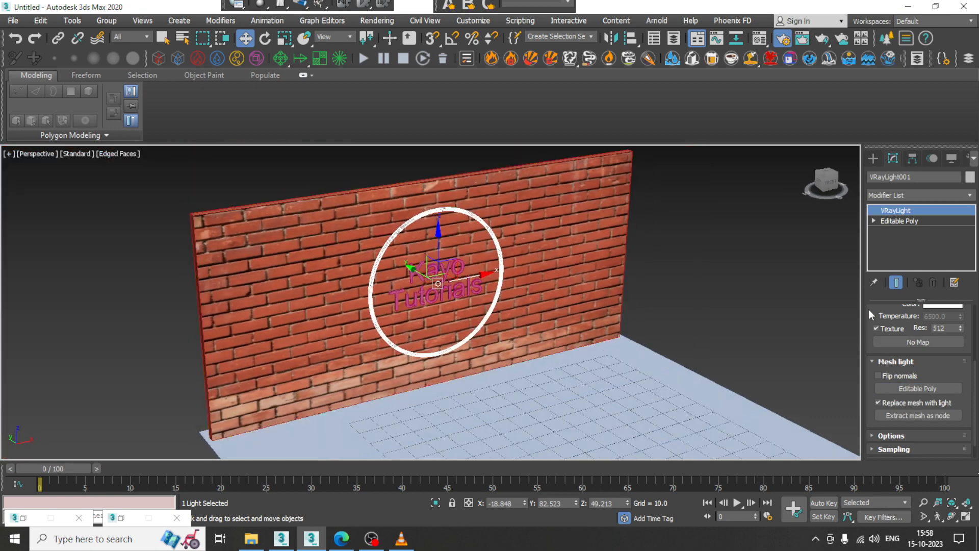
scroll(929, 410, "up", 4)
left_click(941, 413)
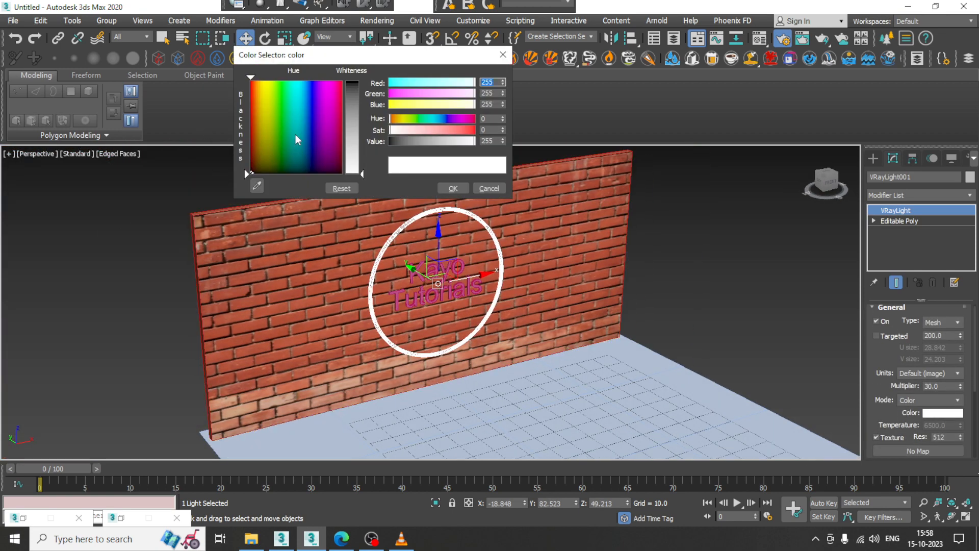
left_click_drag(251, 96, 362, 81)
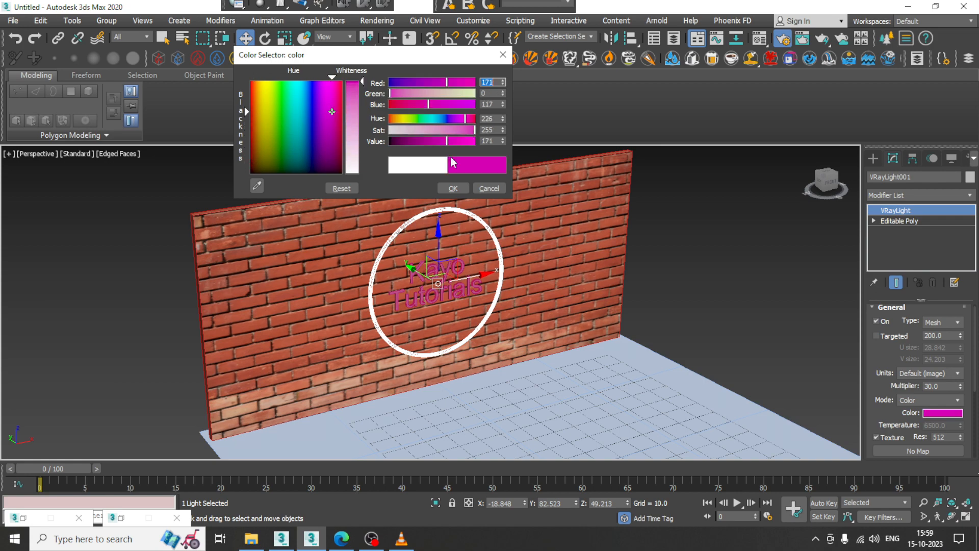
left_click(452, 188)
scroll(541, 279, "up", 3)
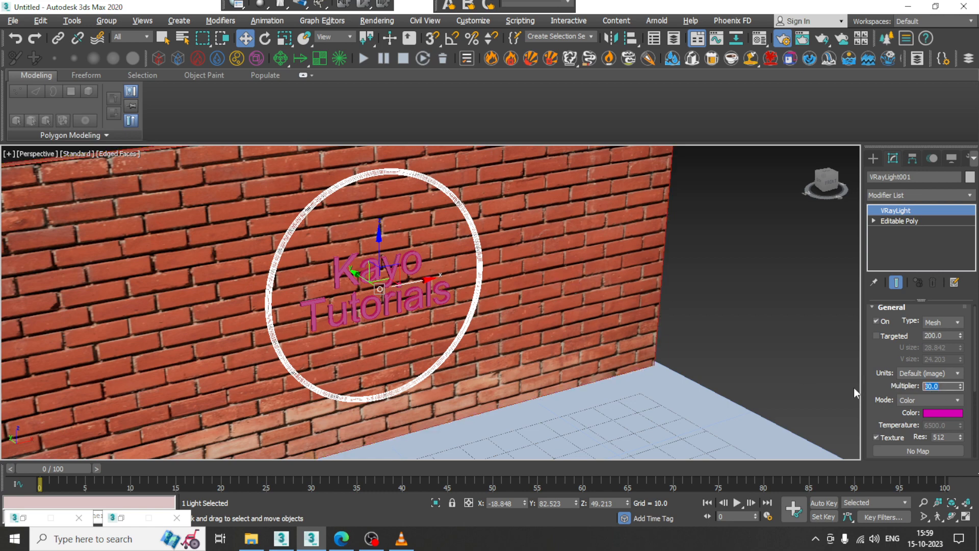
type("5")
key("Return")
Draw a second VRayLight plane on the ground, about 33.9 long and 25.2 wide, in front of the wall.
left_click(873, 158)
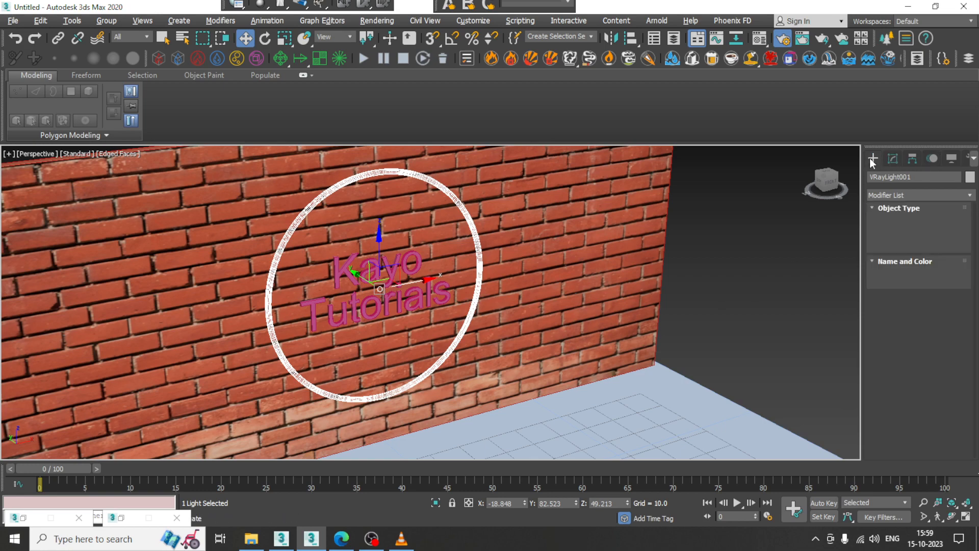
middle_click_drag(548, 272, 583, 203)
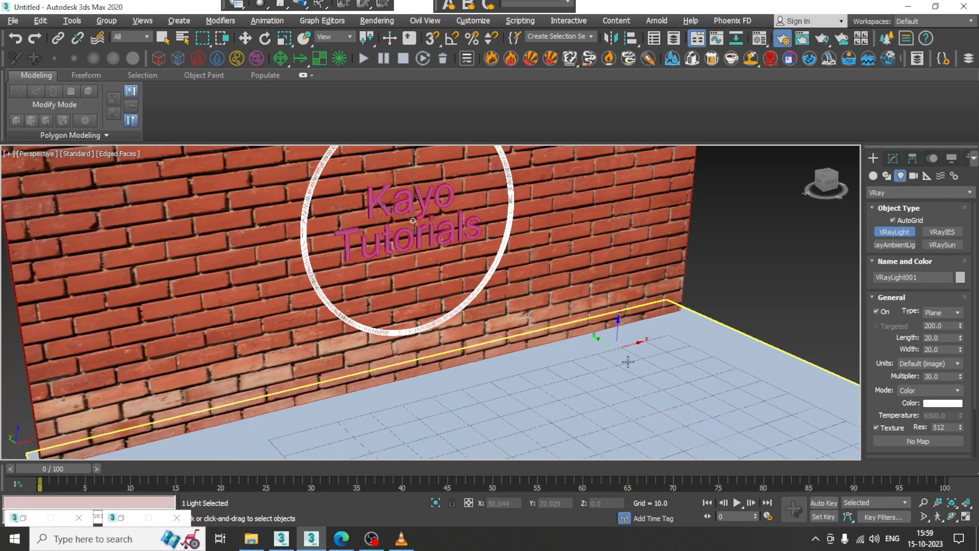
left_click_drag(633, 364, 599, 424)
key("w")
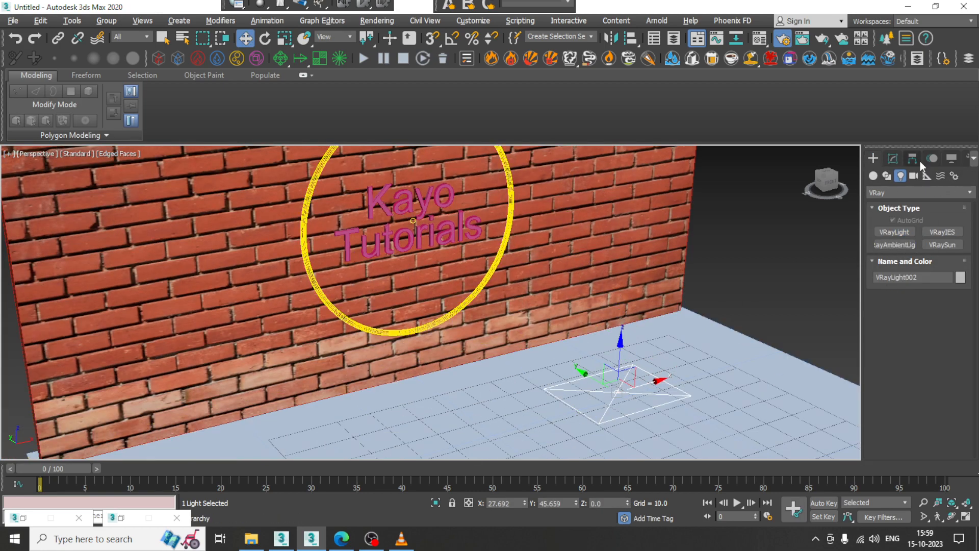
Set the second light's type to Mesh and its color to a fully saturated yellow.
left_click(892, 158)
left_click_drag(889, 320, 929, 374)
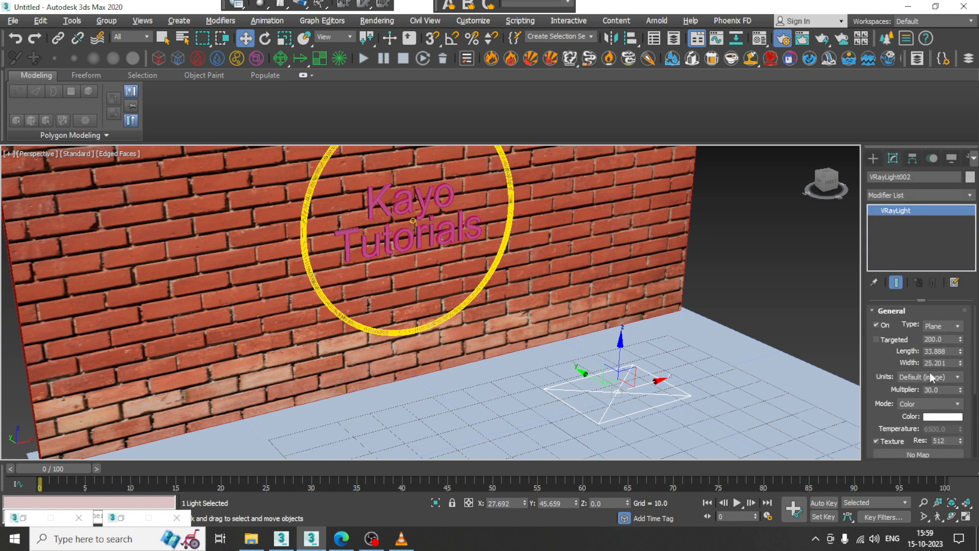
left_click(946, 327)
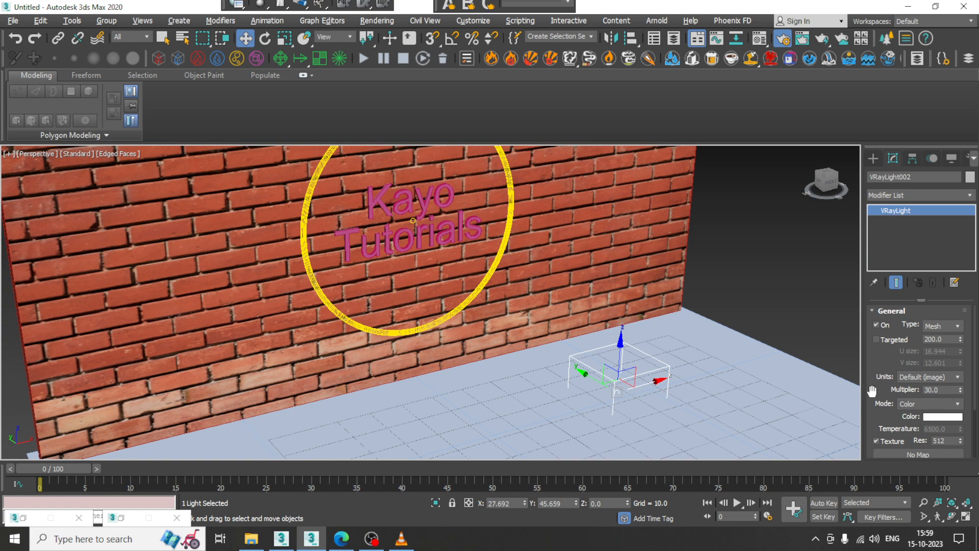
left_click(945, 417)
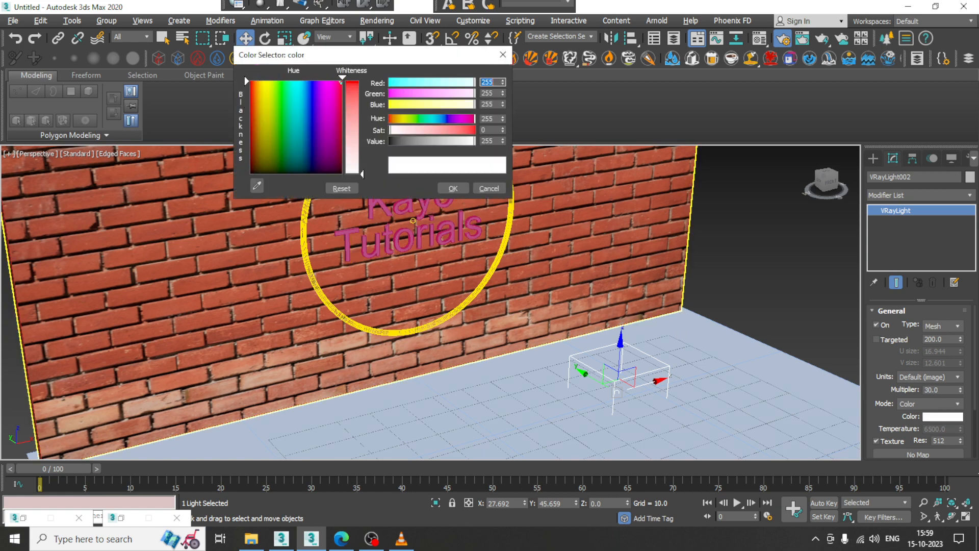
left_click_drag(342, 78, 266, 78)
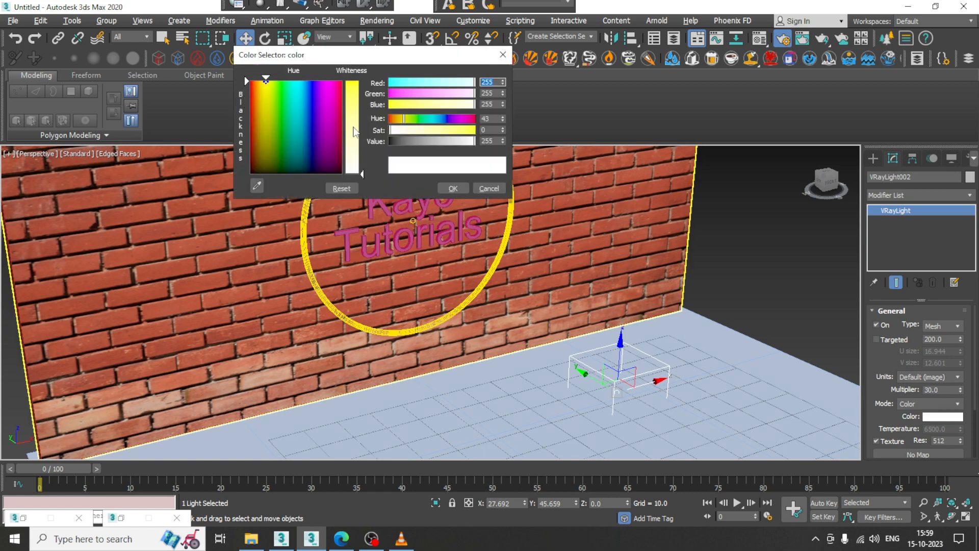
left_click_drag(353, 127, 354, 80)
left_click(453, 189)
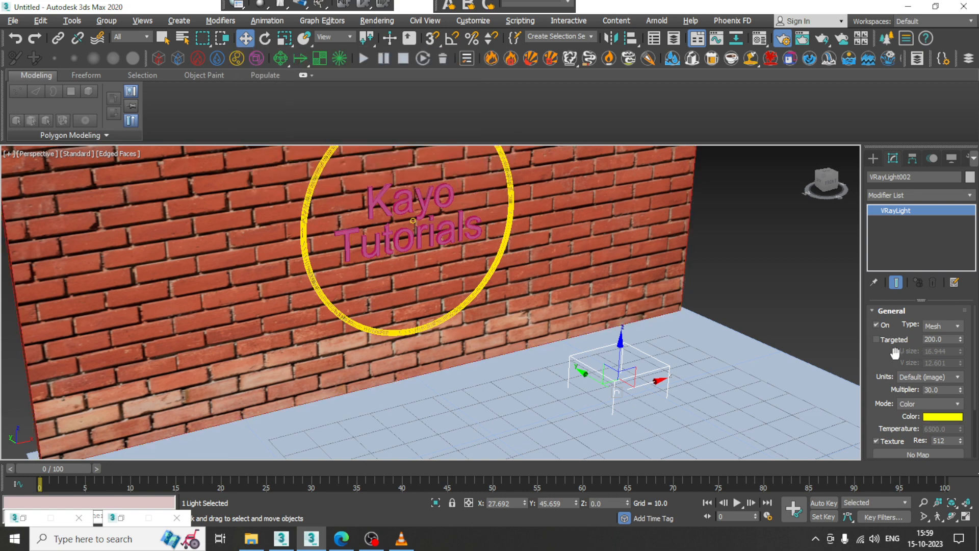
Pick the extruded "Kayo Tutorials" text as the mesh of the yellow light.
scroll(895, 352, "down", 3)
left_click(899, 397)
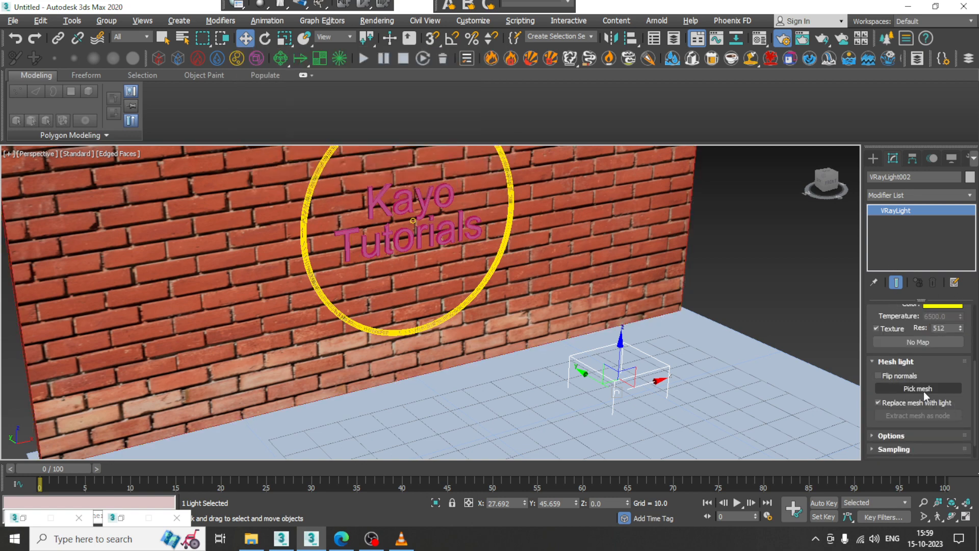
left_click(917, 388)
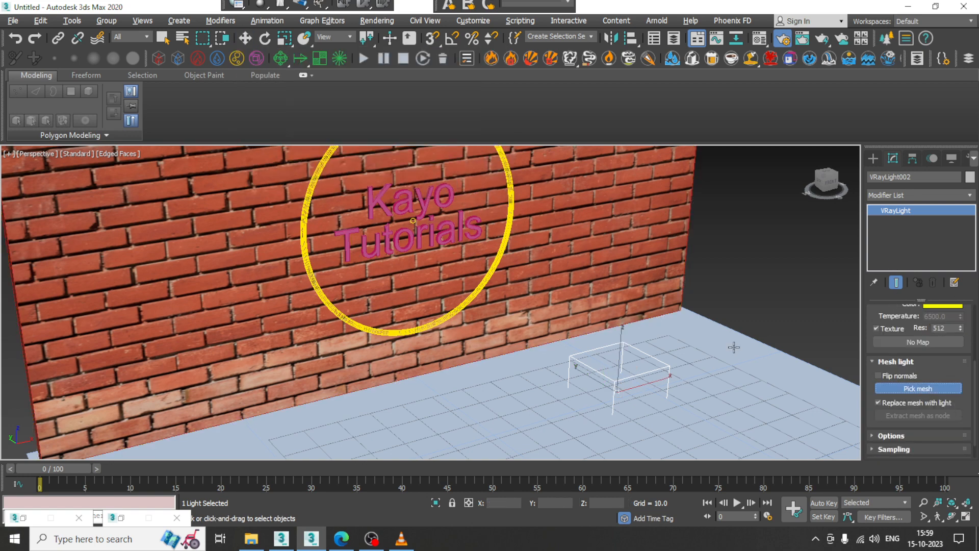
left_click(425, 206)
right_click(425, 206)
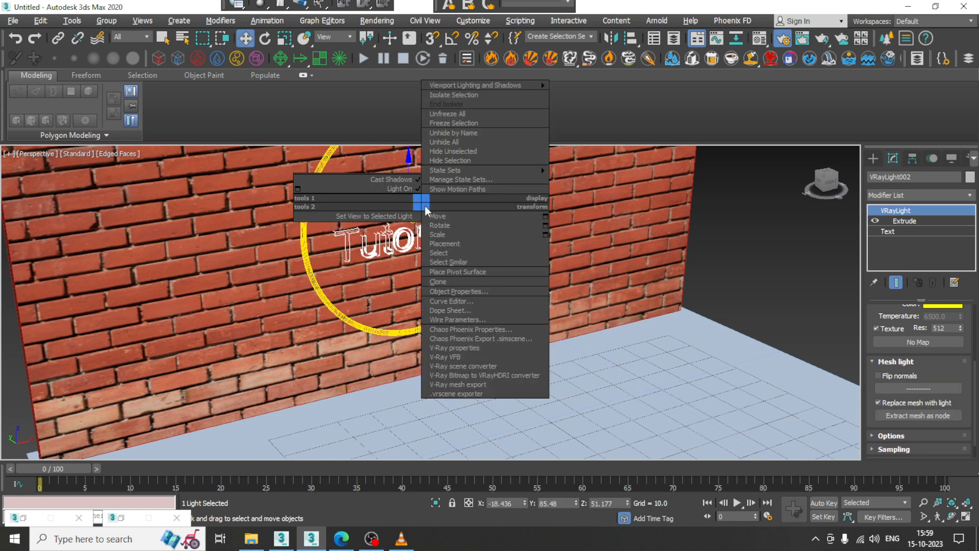
left_click(788, 289)
Nudge the text light very slightly along Y to about 85.476.
middle_click_drag(425, 247, 448, 248, "alt")
scroll(405, 247, "up", 4)
middle_click_drag(393, 186, 407, 253)
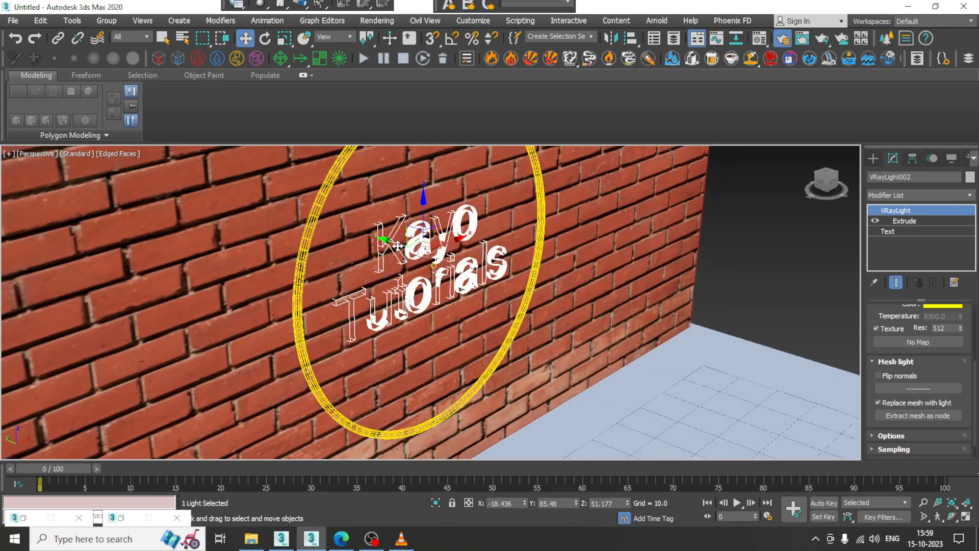
left_click_drag(397, 245, 396, 245)
middle_click_drag(403, 248, 480, 264, "alt")
scroll(481, 263, "down", 3)
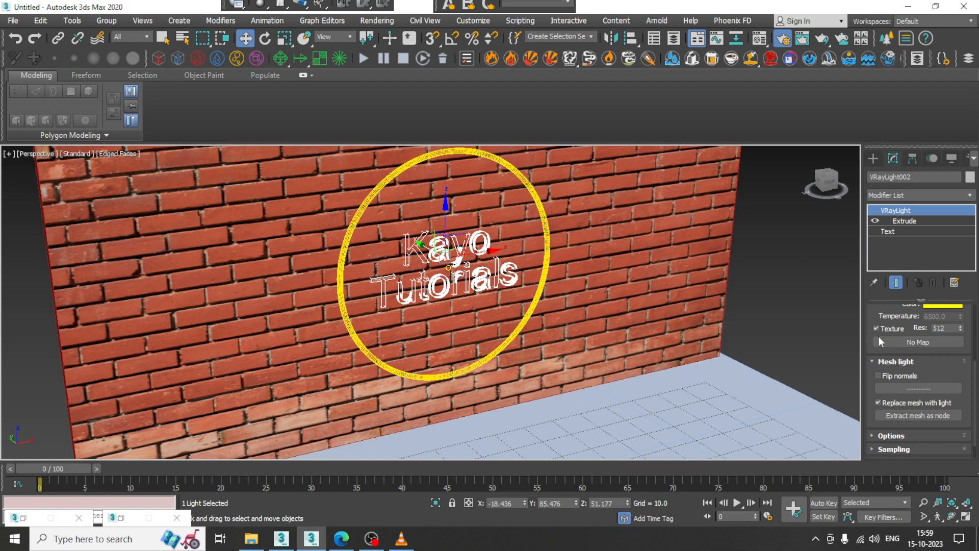
Set the text light's multiplier to 6.
left_click_drag(878, 335, 873, 437)
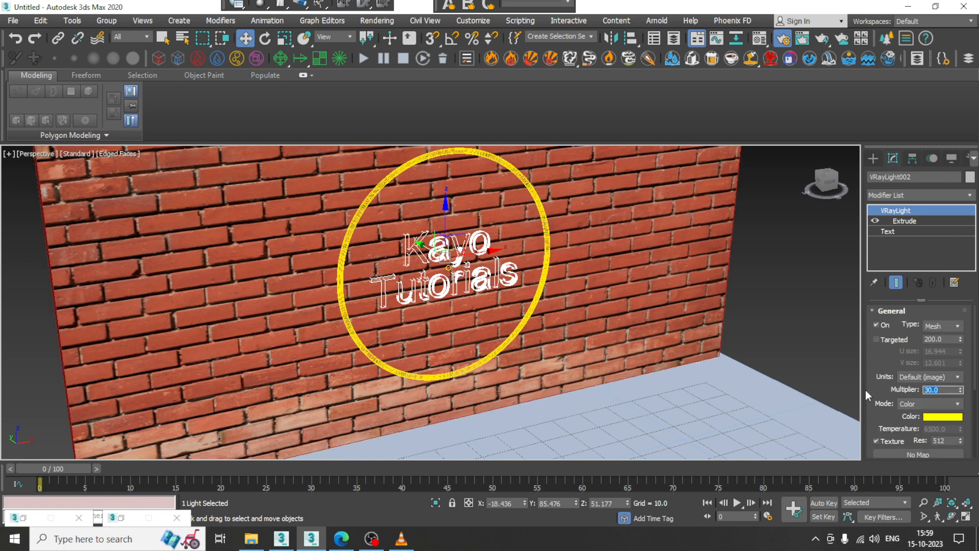
type("6")
key("Return")
Open the render setup and set the primary global illumination engine to Irradiance map.
left_click(377, 20)
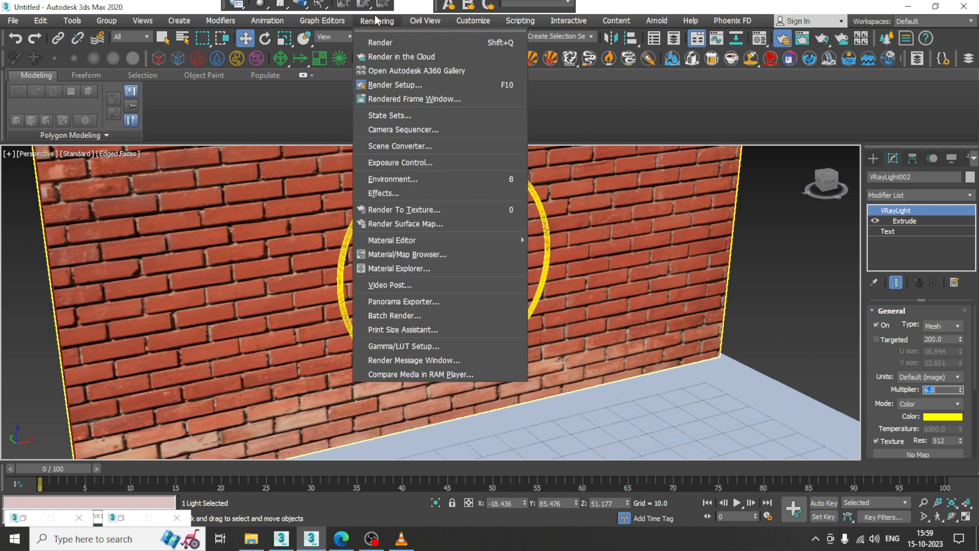
left_click(427, 84)
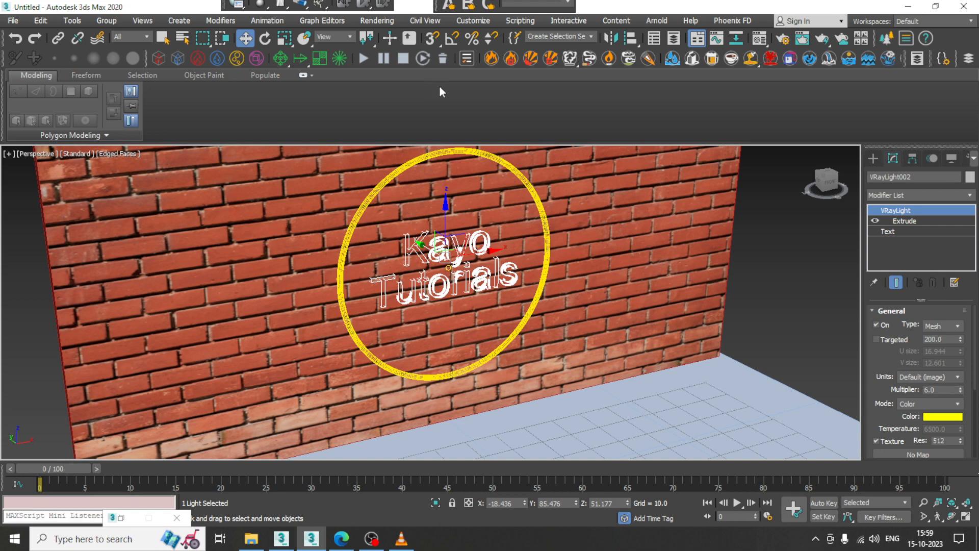
left_click(375, 21)
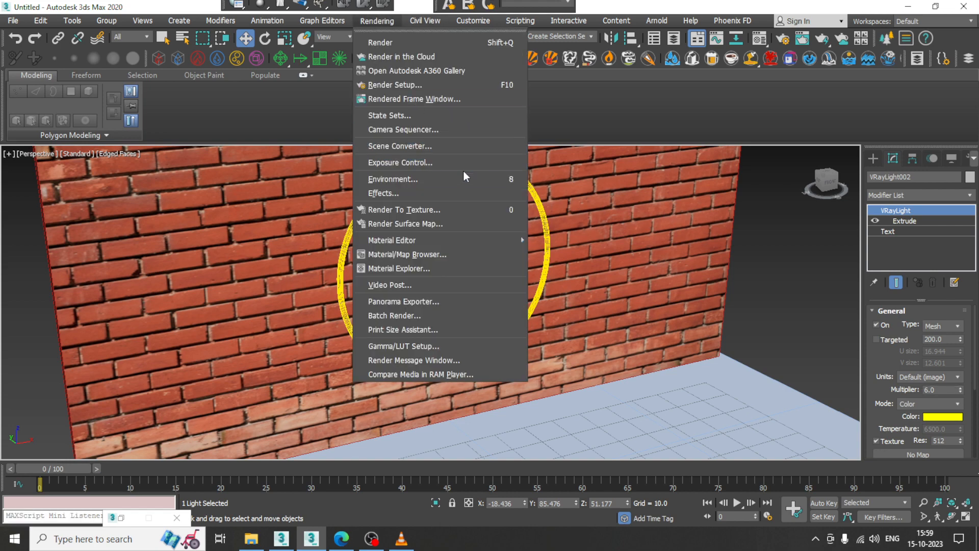
left_click(424, 86)
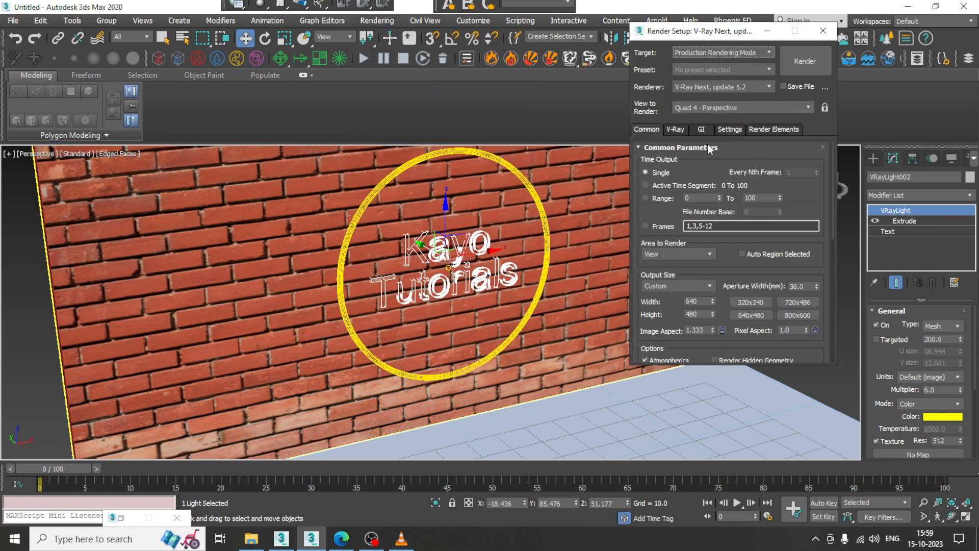
left_click(709, 131)
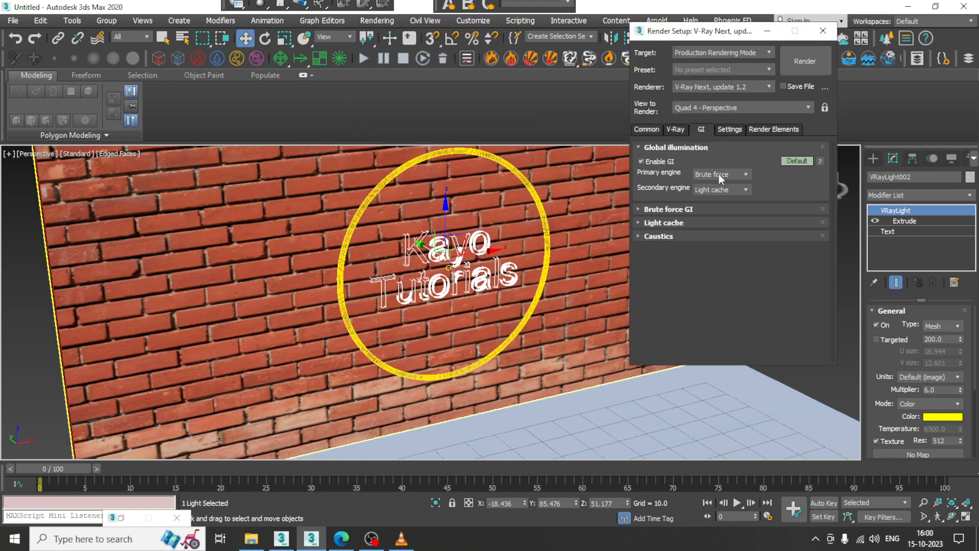
left_click(717, 174)
left_click(720, 185)
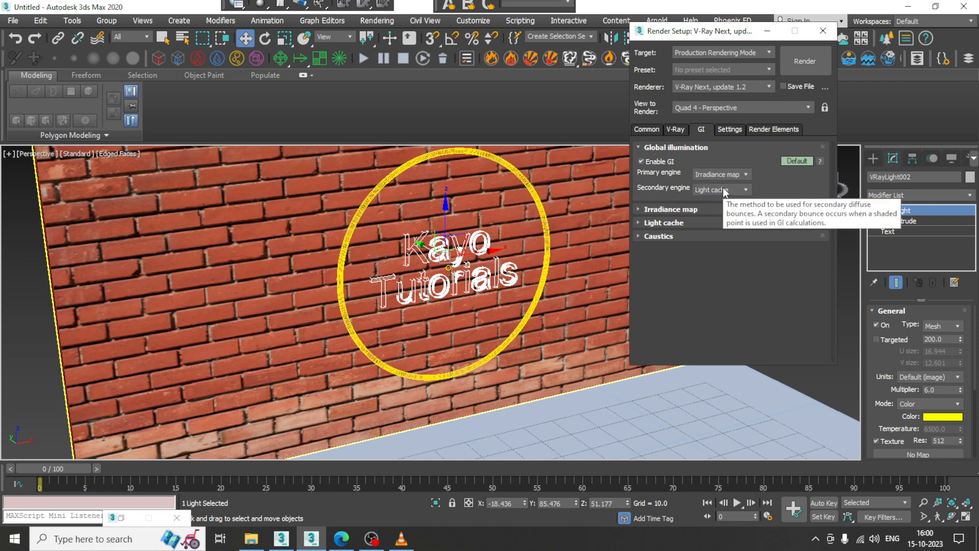
Render the perspective view with Light cache as secondary engine, and close the render messages and frame buffer.
left_click(725, 191)
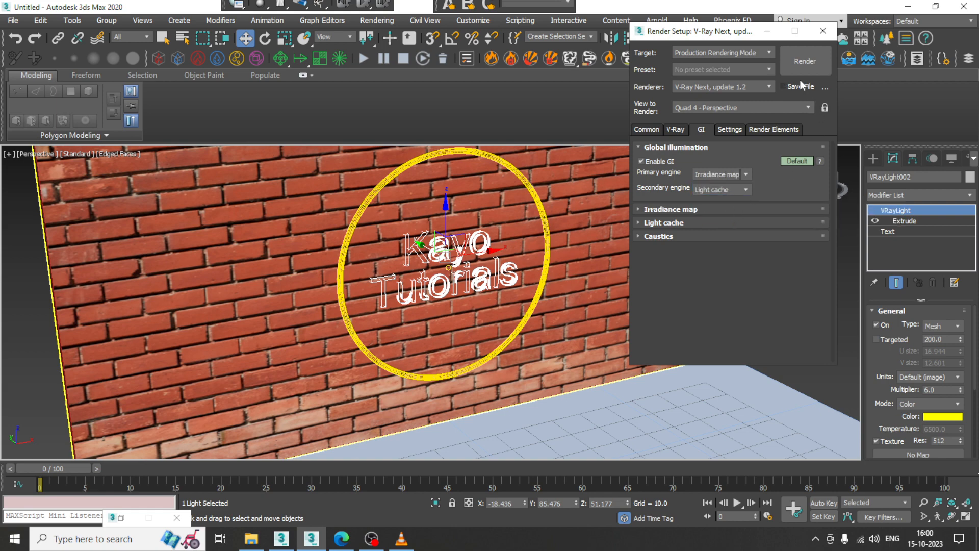
left_click(798, 61)
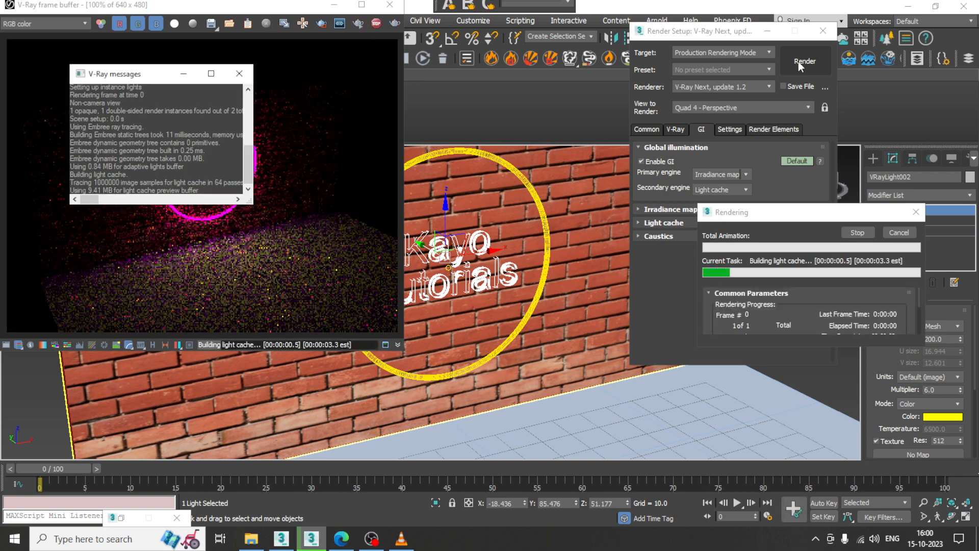
left_click(240, 74)
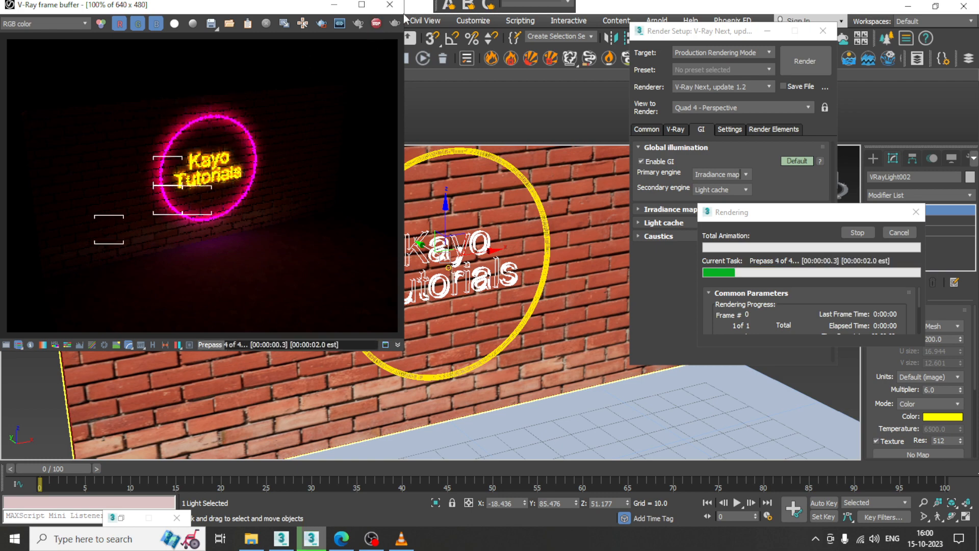
left_click(391, 6)
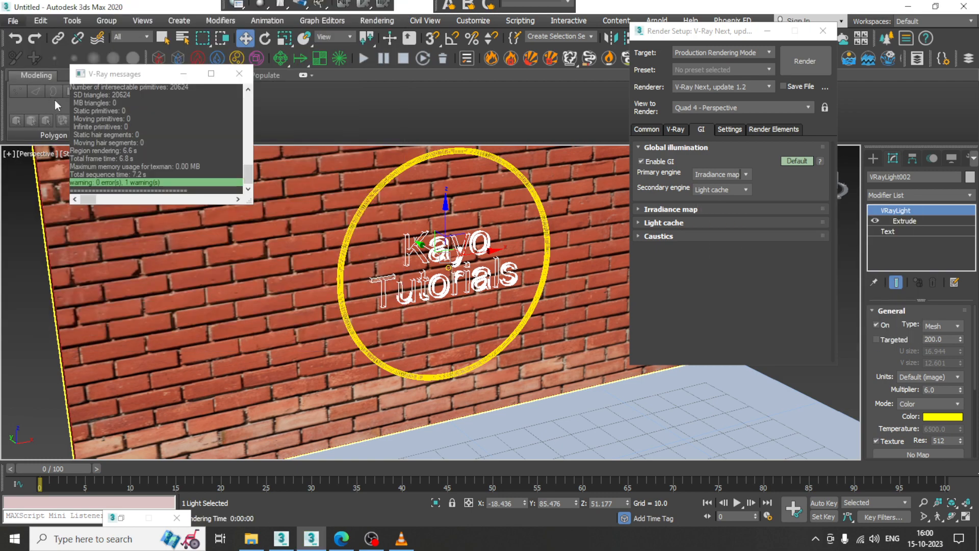
Save the scene as "mesh light" in the October 2023 folder on drive D.
left_click(14, 21)
left_click(55, 114)
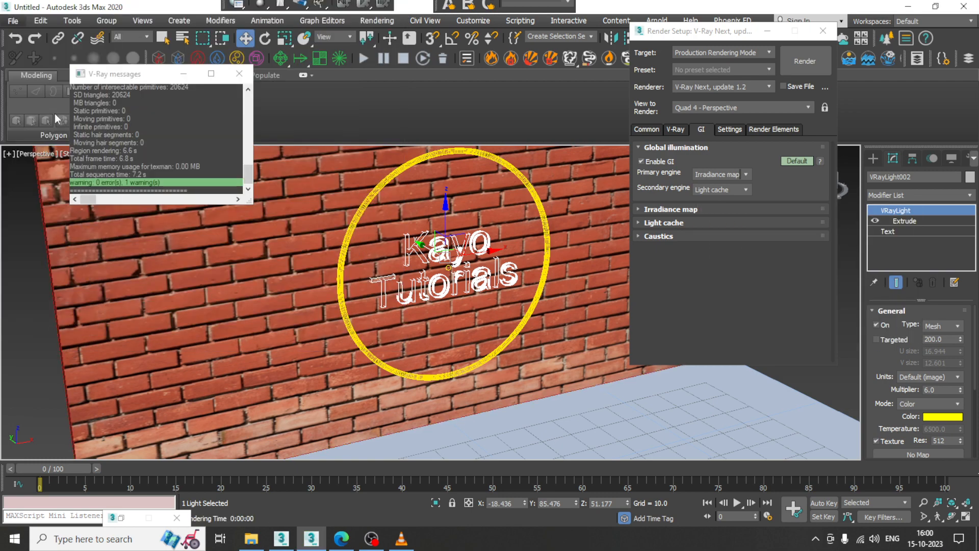
left_click(36, 204)
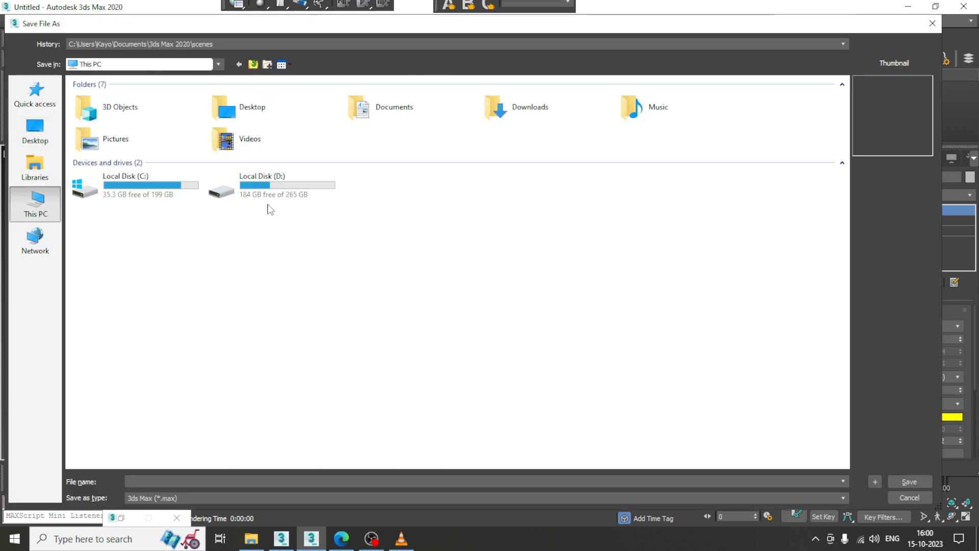
double_click(265, 190)
left_click(110, 265)
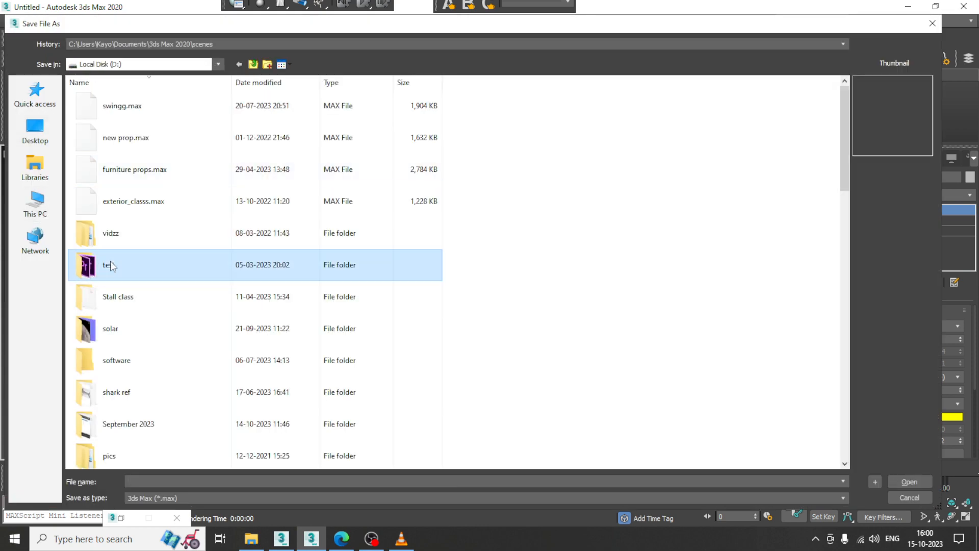
key("o")
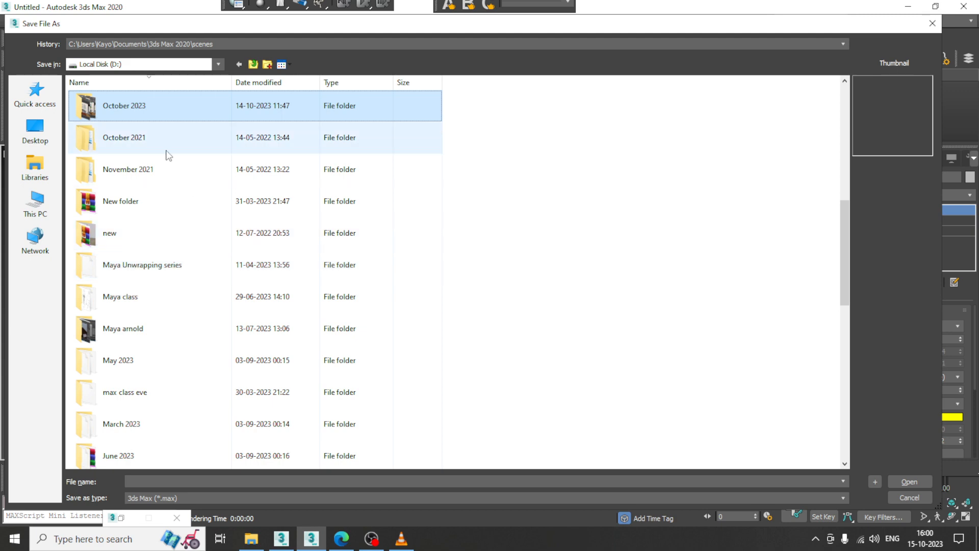
double_click(154, 114)
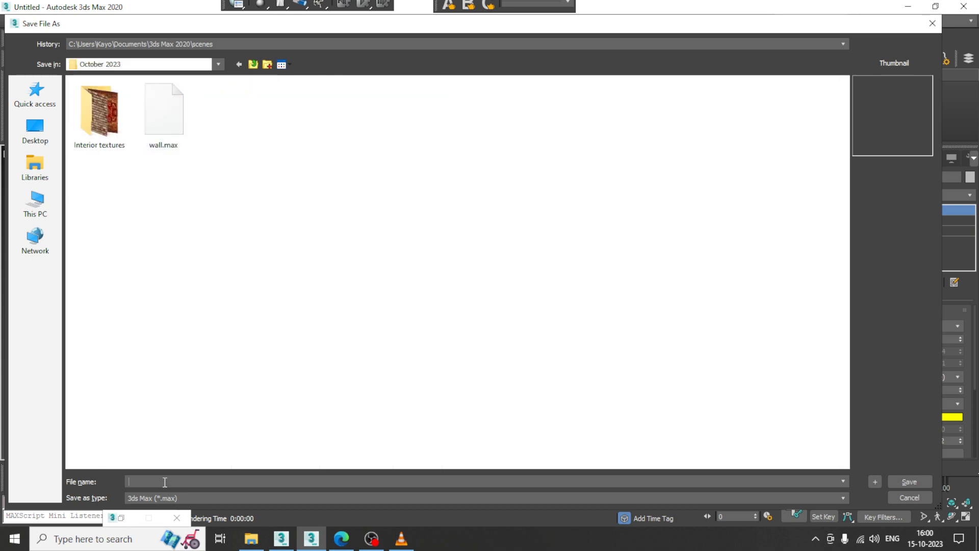
type("mesh light")
key("Return")
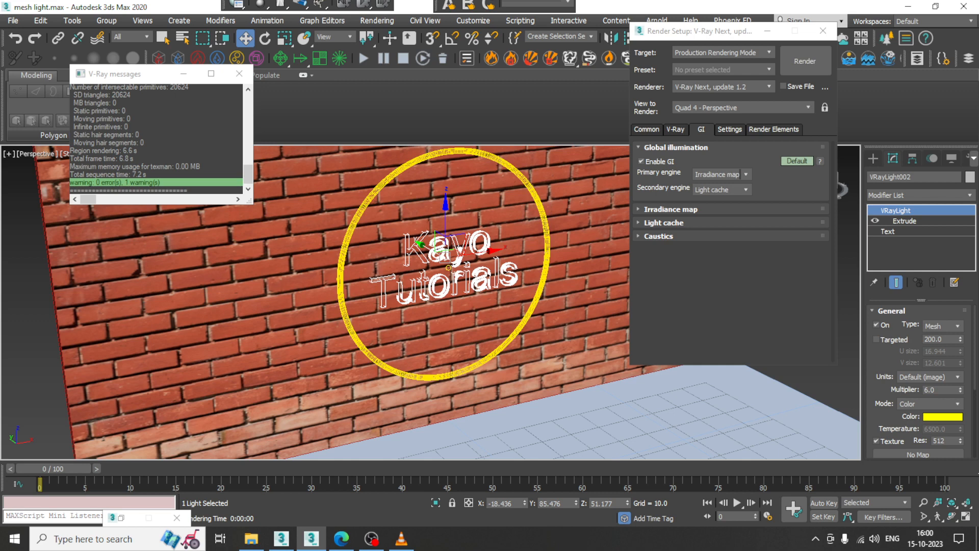
Set the render output size to the HDTV (video) preset and minimize the render setup.
left_click(767, 30)
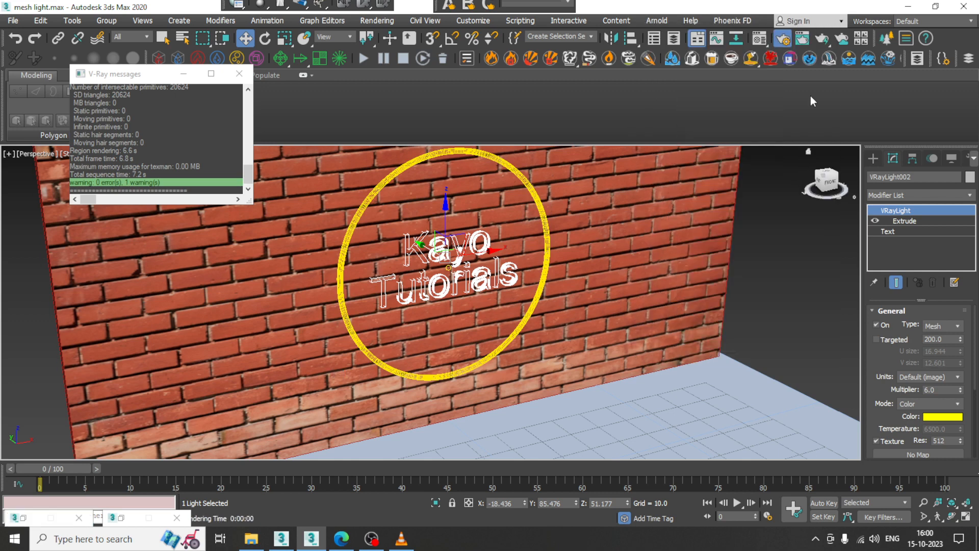
left_click(122, 517)
left_click(23, 517)
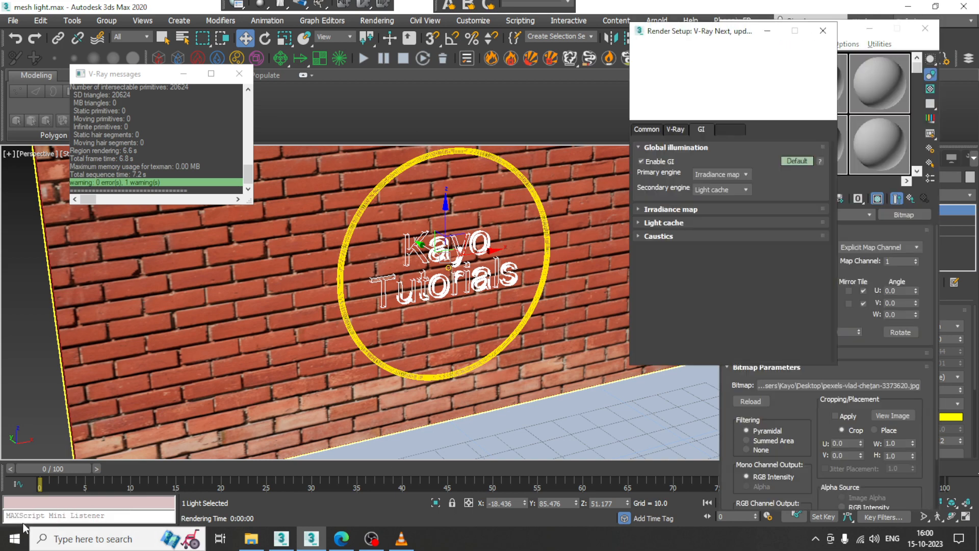
left_click(663, 130)
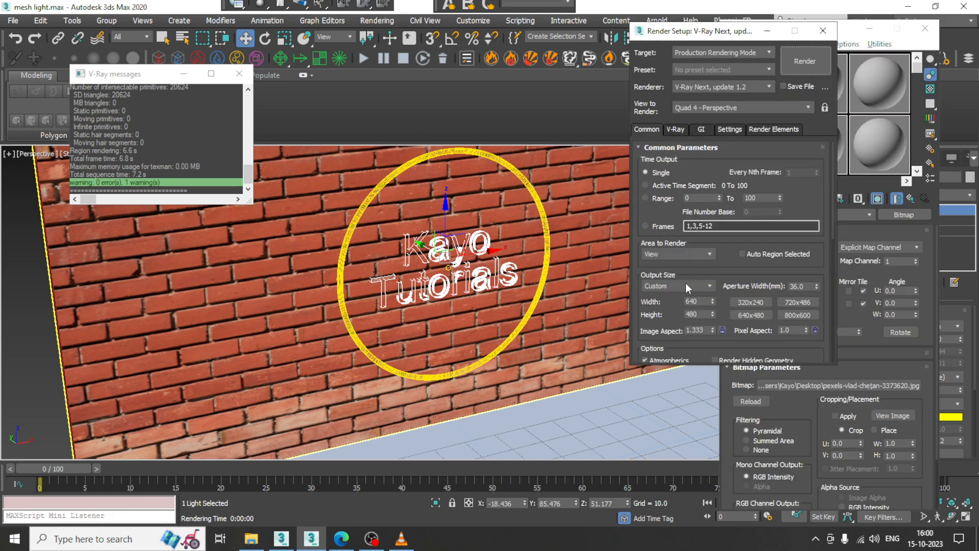
left_click(663, 287)
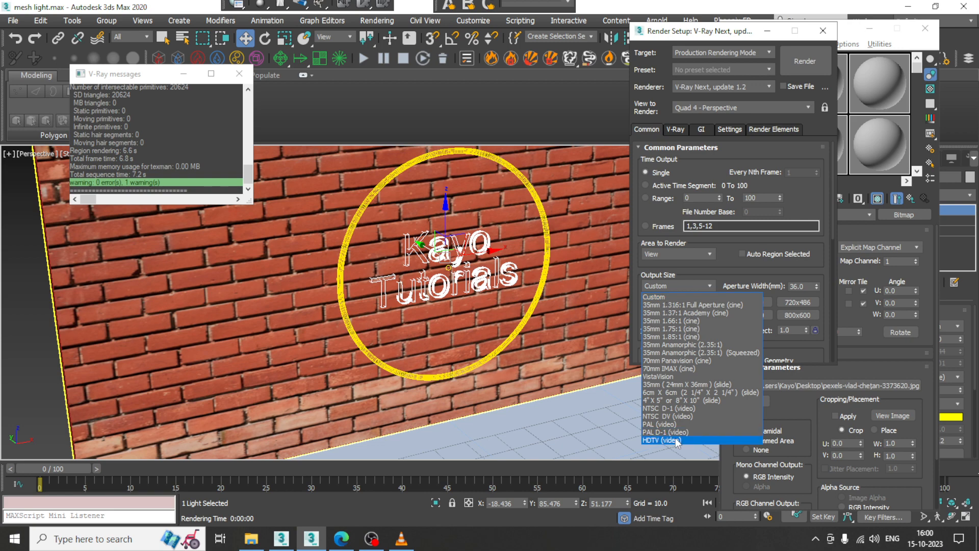
left_click(663, 440)
left_click(767, 30)
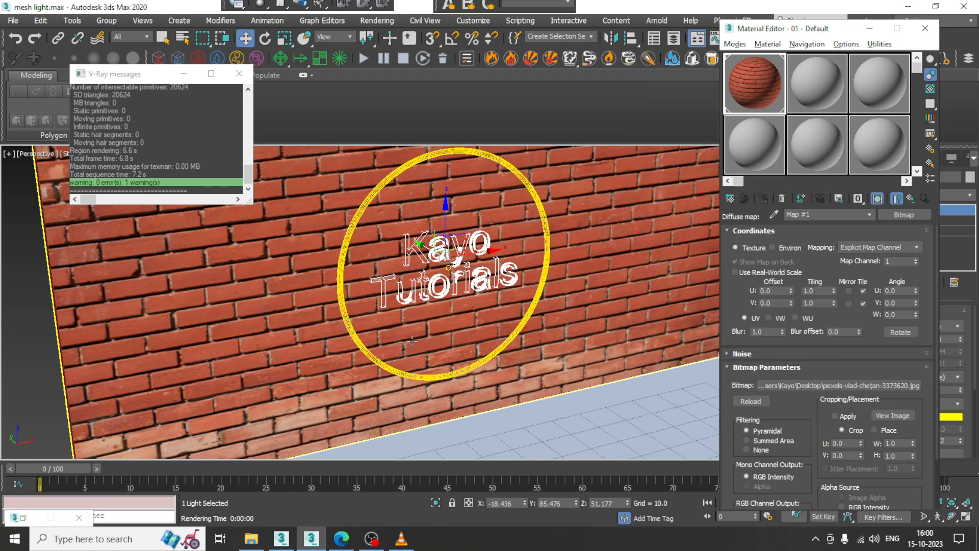
Frame the neon sign closer in the perspective view, render it, and close the frame buffer.
middle_click_drag(427, 304, 438, 350)
scroll(425, 324, "up", 3)
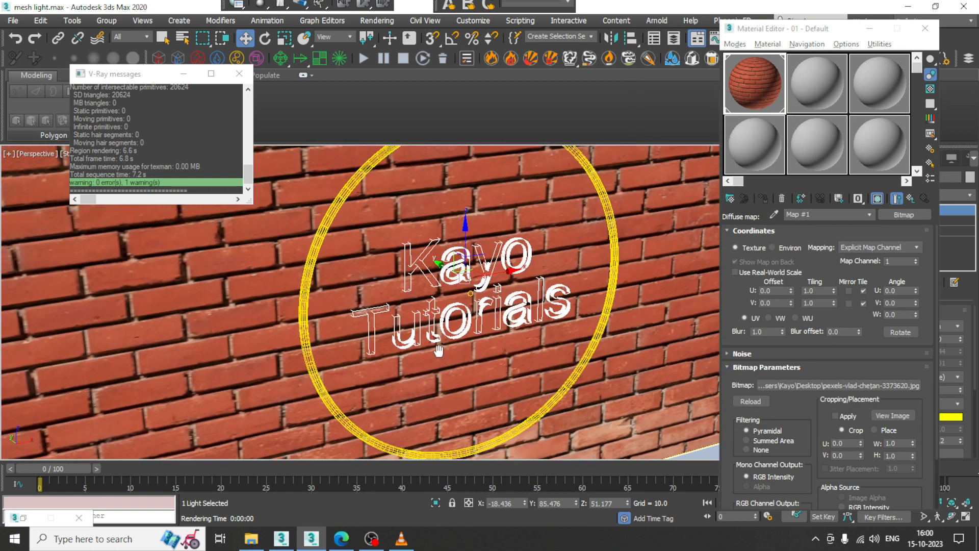
scroll(447, 350, "down", 2)
key("shift+q")
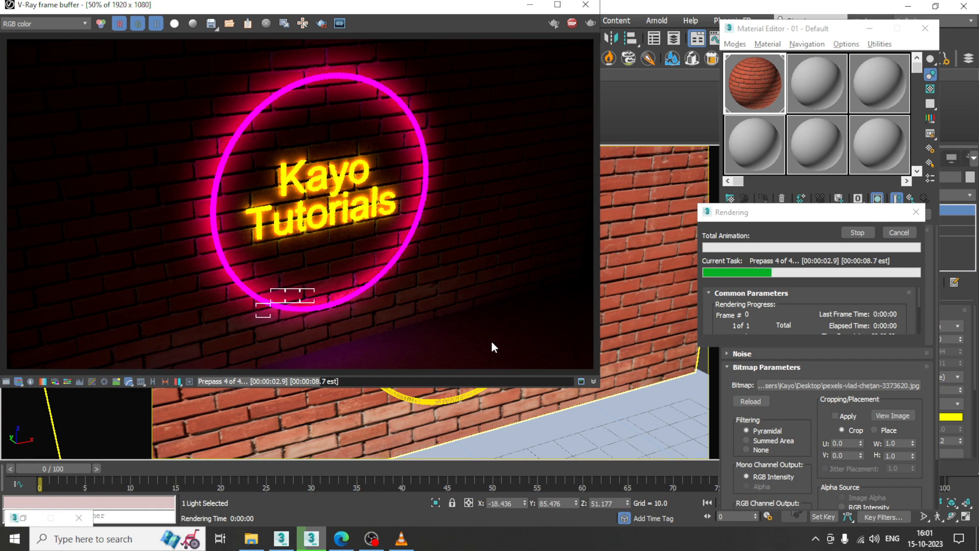
left_click(585, 5)
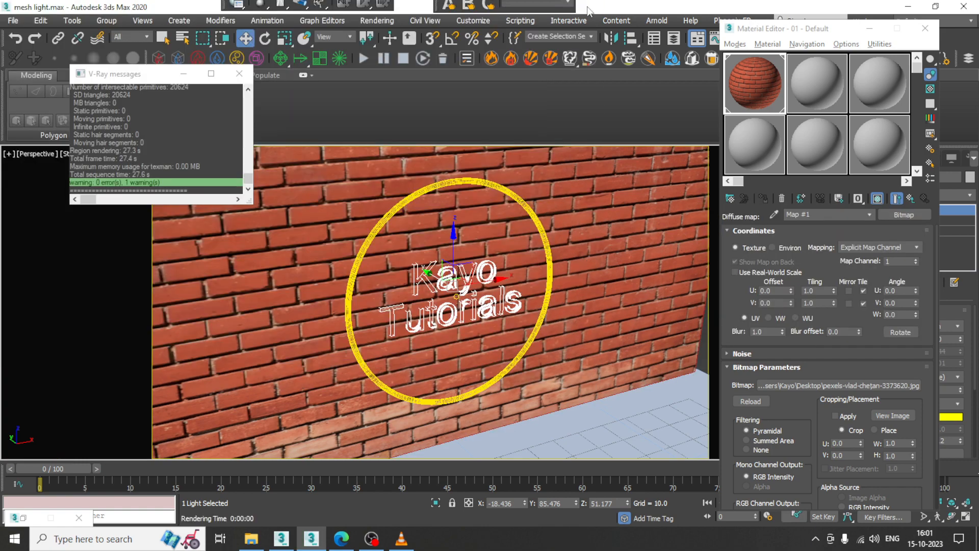
Create a V-Ray plane light about 227 by 203 units spanning the floor.
left_click(537, 216)
left_click(869, 28)
scroll(564, 251, "down", 3)
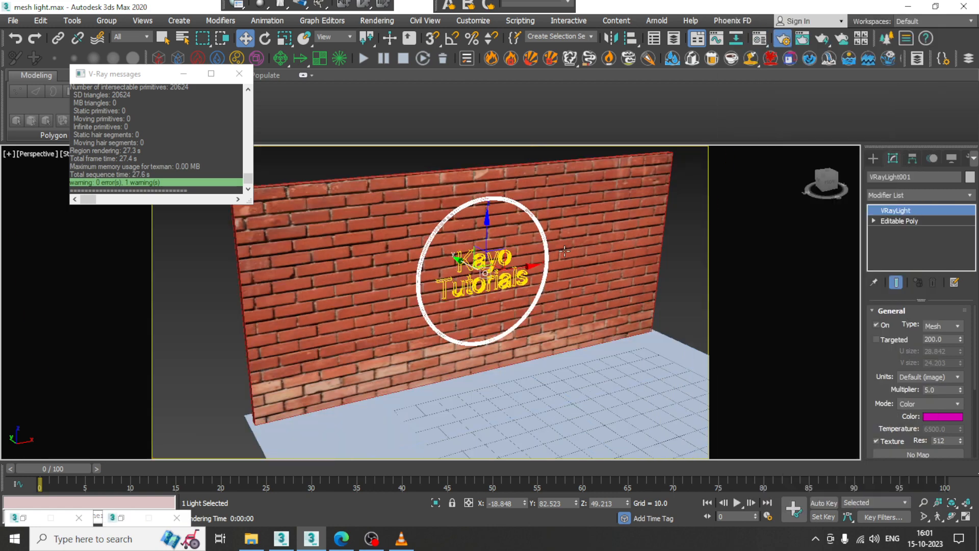
scroll(564, 250, "down", 3)
scroll(402, 278, "up", 4)
left_click(872, 159)
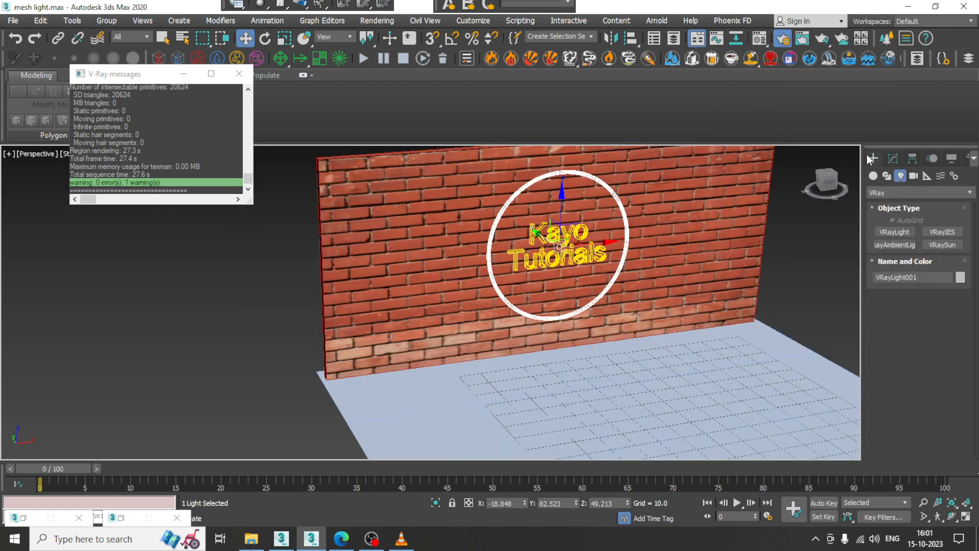
left_click(894, 232)
scroll(510, 349, "down", 5)
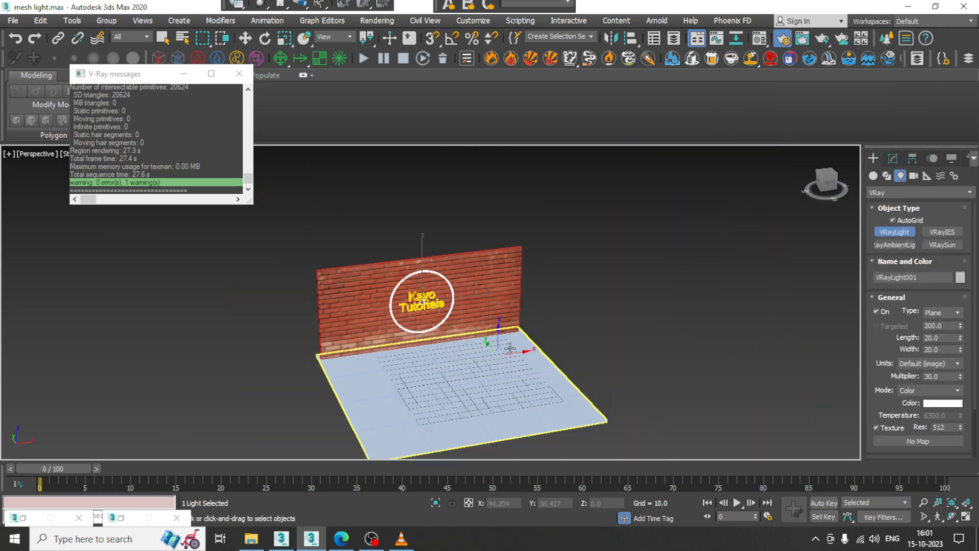
mouse_move(517, 337)
left_mouse_down()
mouse_move(378, 440)
mouse_move(343, 454)
left_mouse_up()
Raise the plane light above the wall to Z about 182 and shift it along Y to about 83.
key("w")
mouse_move(445, 349)
left_mouse_down()
mouse_move(452, 175)
mouse_move(453, 183)
left_mouse_up()
middle_click_drag(456, 252, 530, 307, "alt")
left_click_drag(421, 281, 308, 258)
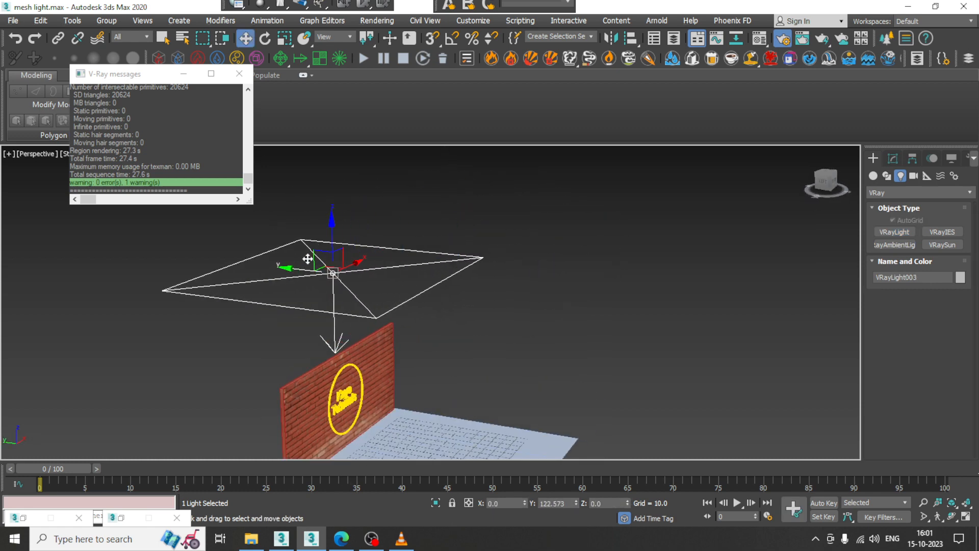
middle_click_drag(391, 256, 462, 153)
scroll(448, 173, "up", 4)
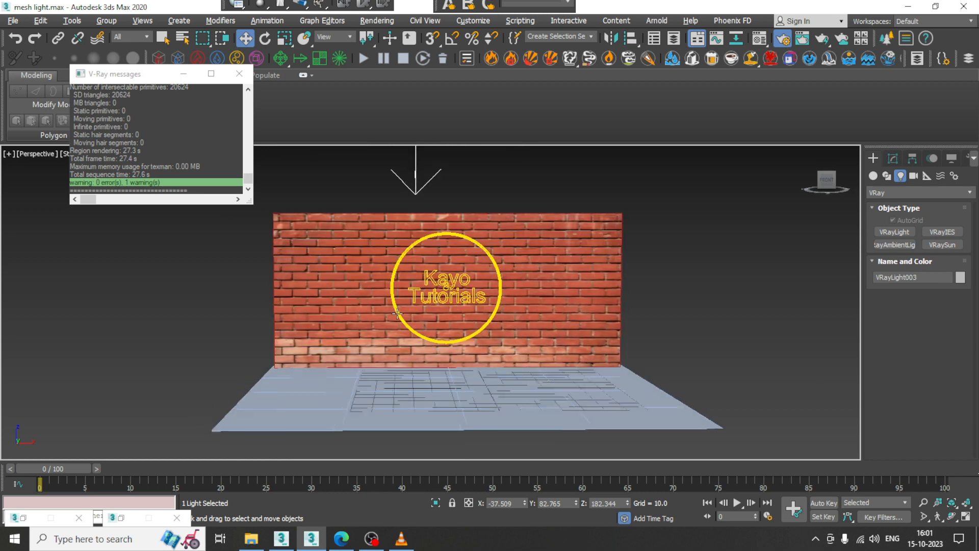
middle_click_drag(387, 226, 408, 364)
Centre the plane light over the wall and sign in the top view, at X about -9.5 and Y about 86.
key("alt+w")
middle_click_drag(295, 245, 406, 288)
key("alt+w")
left_click_drag(364, 211, 394, 207)
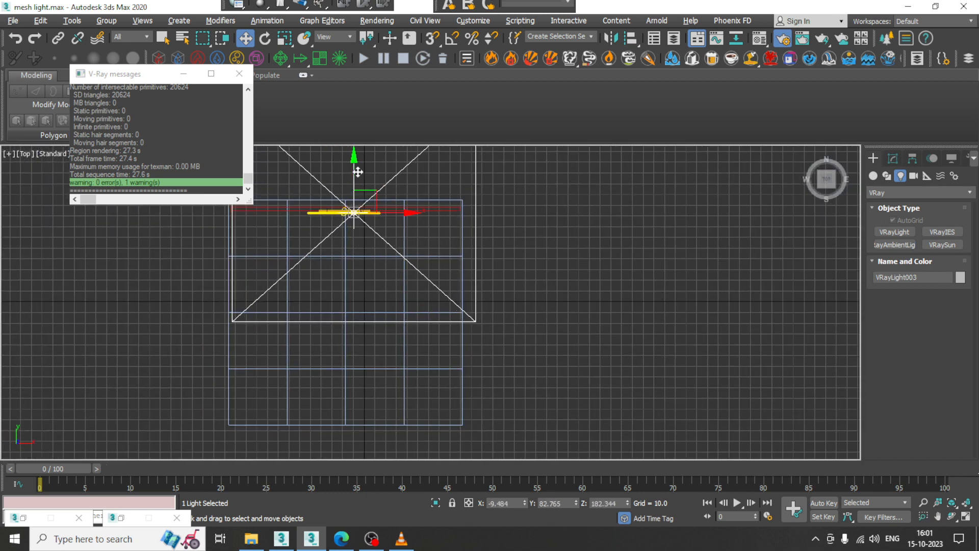
left_click_drag(356, 167, 356, 165)
key("alt+w")
middle_click_drag(555, 348, 528, 374)
key("alt+w")
Preview the plane light's effect on the scene with V-Ray IPR in the perspective viewport, and return to Standard shading.
middle_click_drag(419, 400, 503, 286, "alt")
scroll(429, 367, "up", 3)
left_click(892, 158)
middle_click_drag(549, 341, 561, 320)
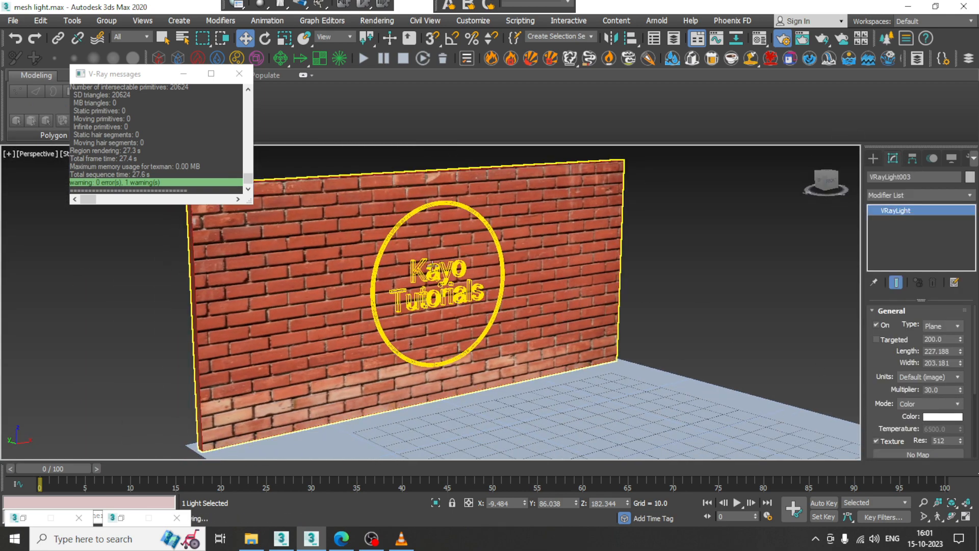
left_click(183, 74)
left_click(85, 152)
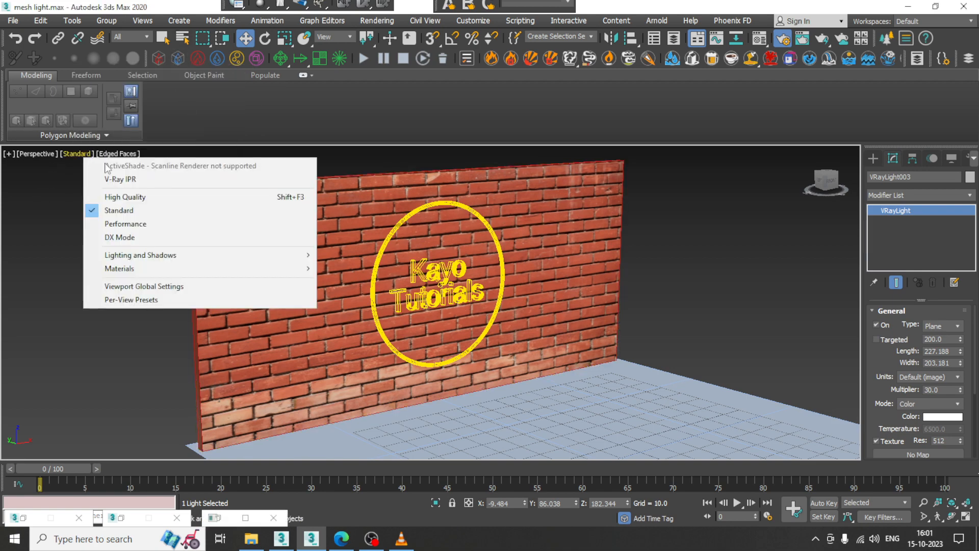
left_click(127, 177)
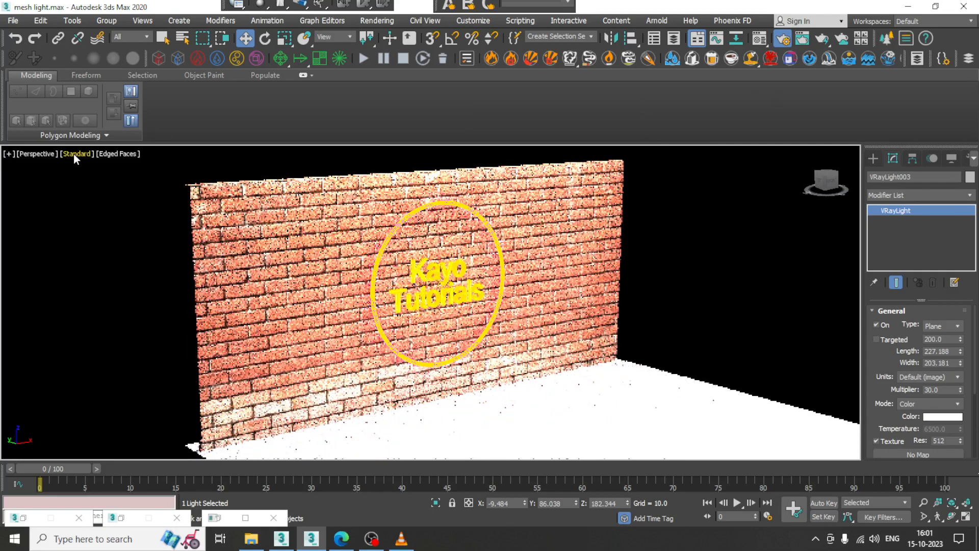
left_click(77, 153)
left_click(107, 177)
Set the plane light's multiplier to 1.
middle_click_drag(694, 325, 660, 344, "alt")
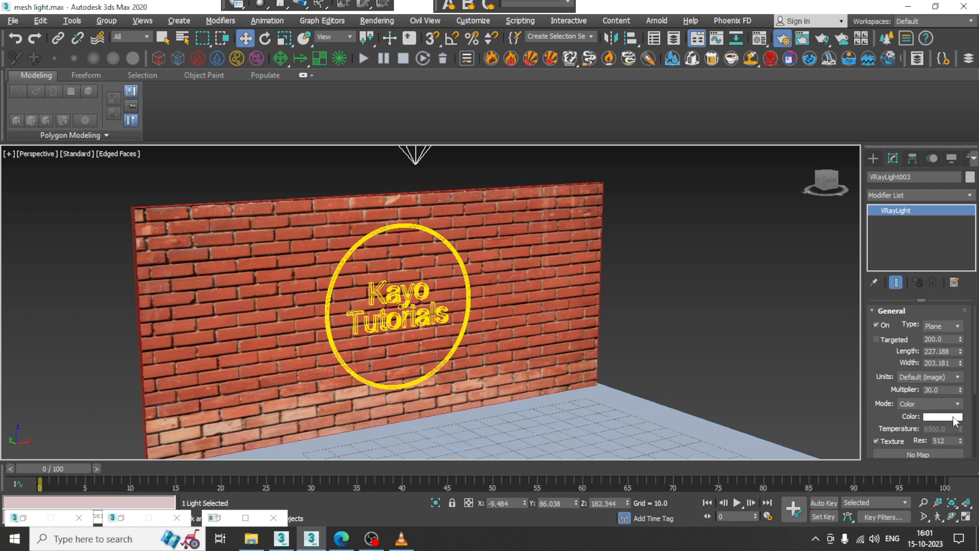
left_click(948, 416)
left_click(482, 191)
type("1")
key("Return")
Render the perspective view, inspect the sign's glow up close, and close the frame buffer.
scroll(439, 322, "up", 5)
scroll(439, 322, "down", 6)
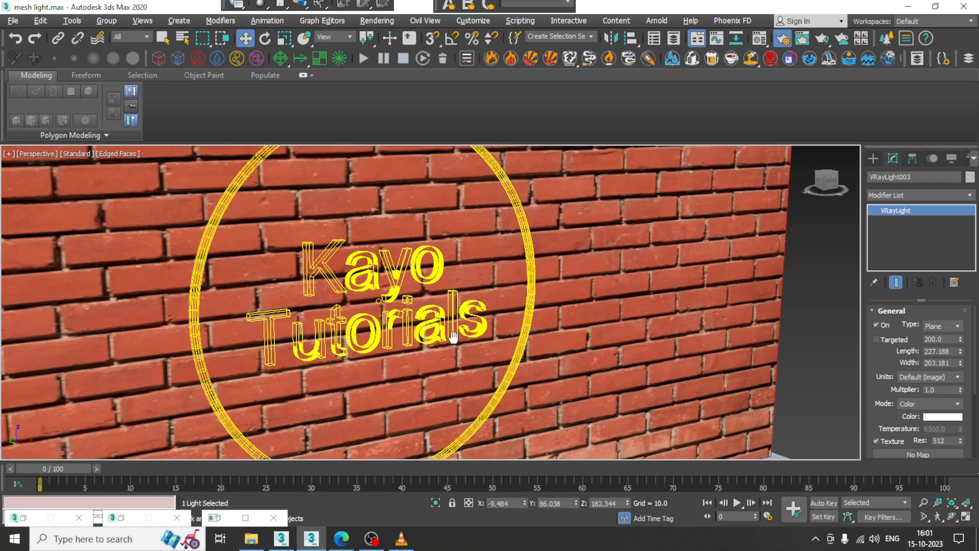
key("shift+q")
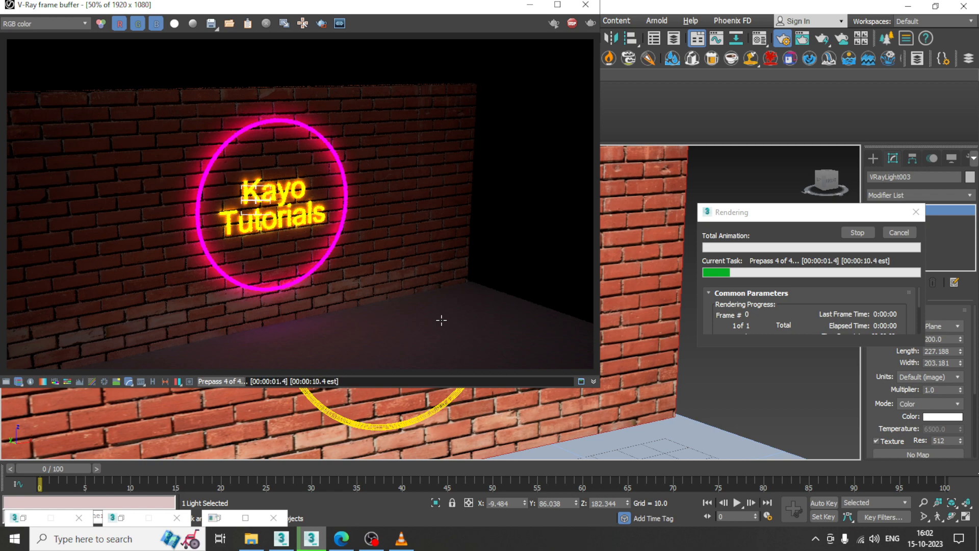
scroll(219, 195, "up", 2)
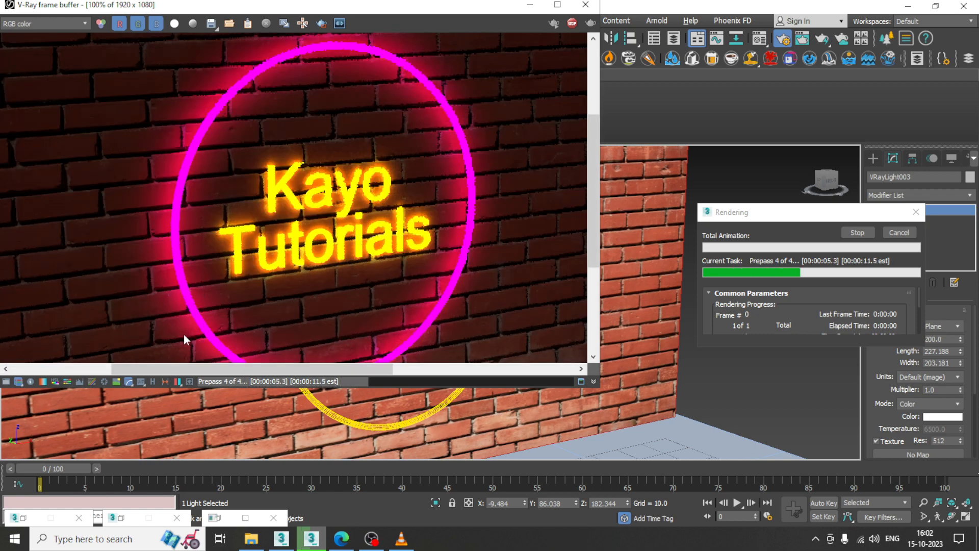
scroll(393, 247, "down", 2)
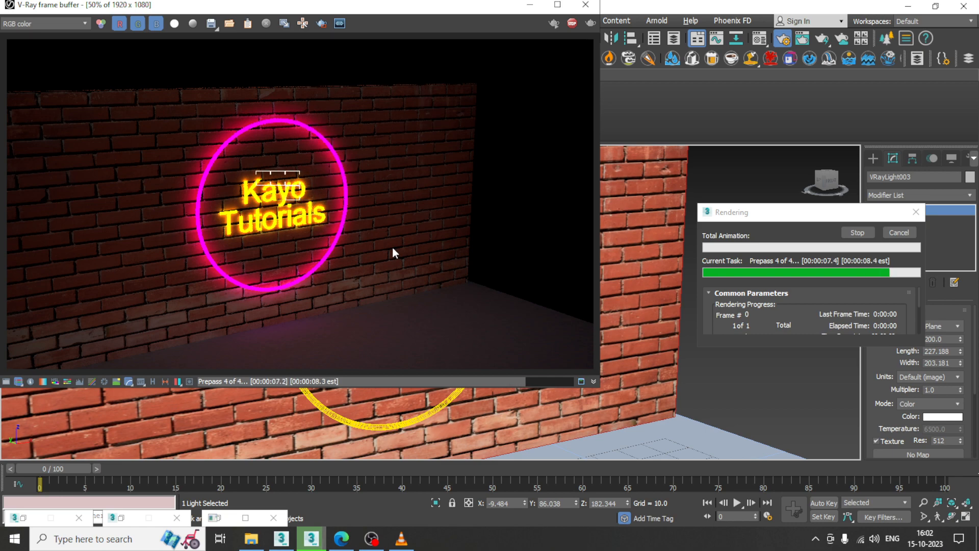
left_click(585, 5)
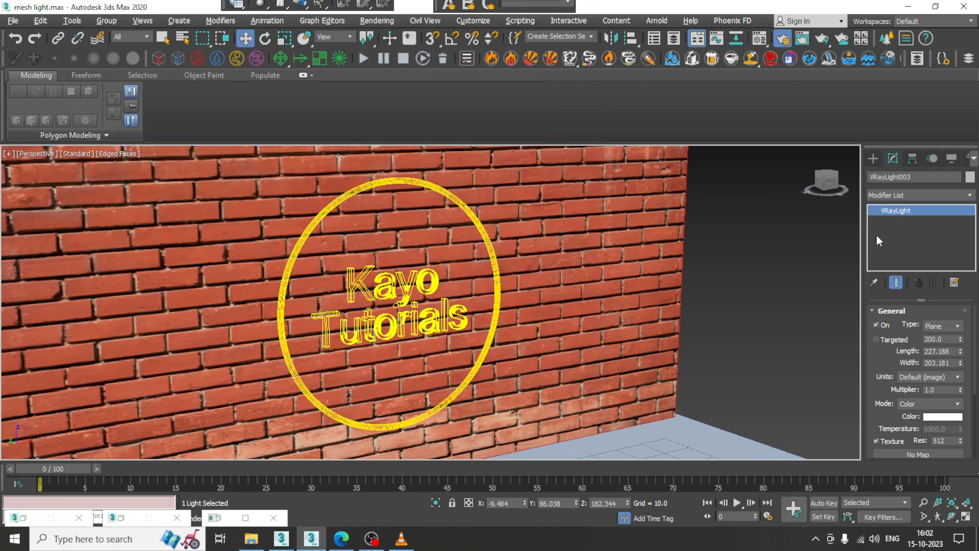
Create a box about 52 wide, 9 long and 65 high on the floor beside the neon sign.
left_click(873, 159)
middle_click_drag(655, 242, 661, 252, "alt")
left_click(873, 176)
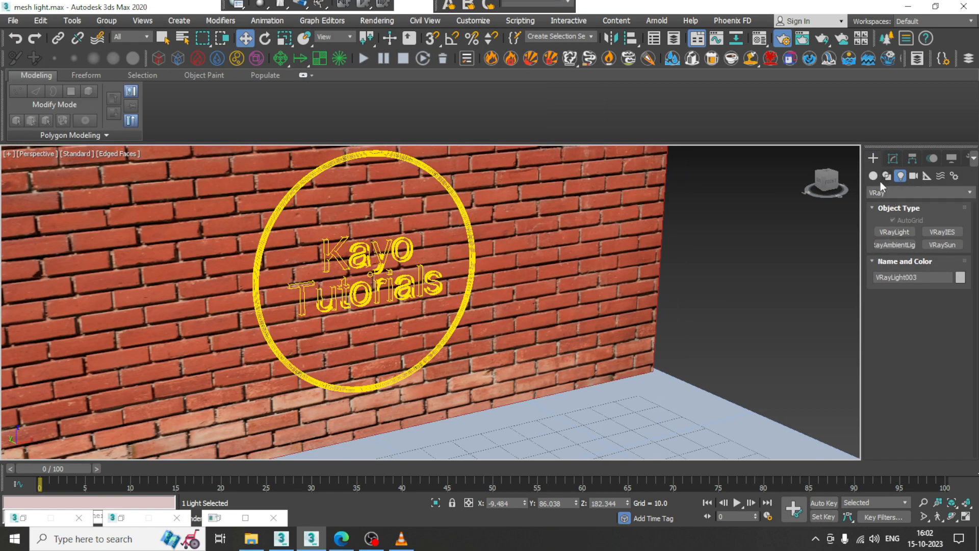
left_click(904, 234)
middle_click_drag(644, 316, 581, 287, "alt")
left_click_drag(506, 395, 668, 380)
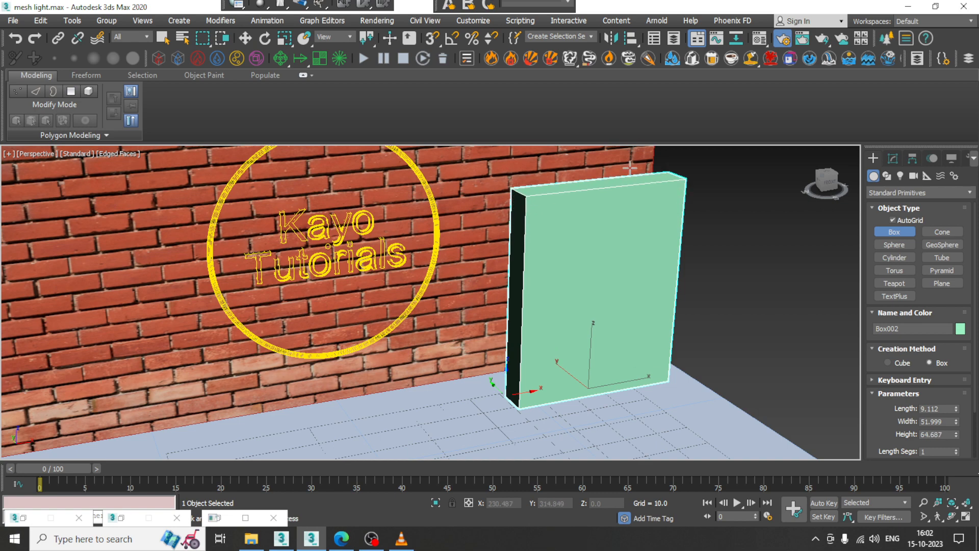
left_click(631, 162)
key("w")
Convert the new box to an Editable Poly.
middle_click_drag(596, 229, 614, 223, "alt")
mouse_move(614, 224)
middle_mouse_down()
mouse_move(587, 264)
mouse_move(564, 262)
mouse_move(562, 252)
middle_mouse_up()
right_click(563, 252)
mouse_move(634, 373)
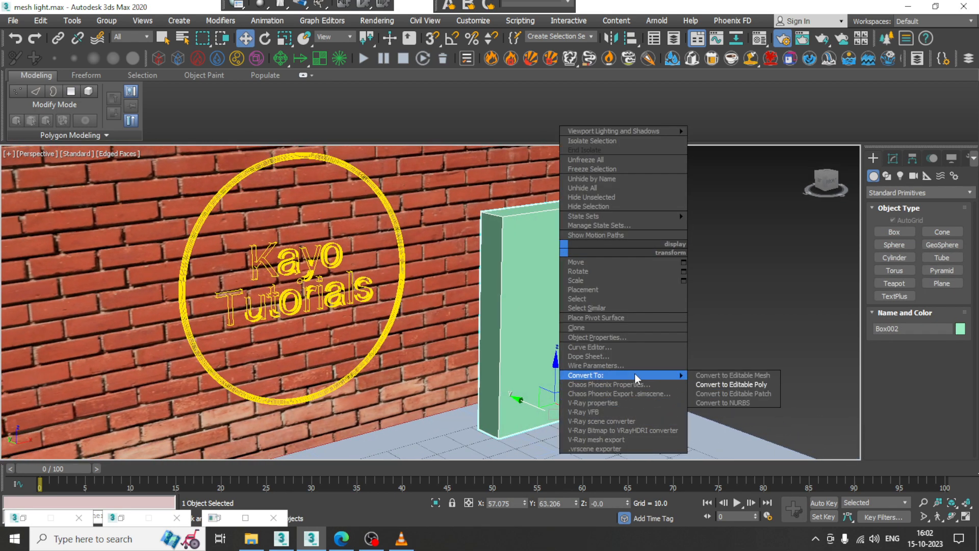
left_click(734, 384)
middle_click_drag(620, 317, 632, 282, "alt")
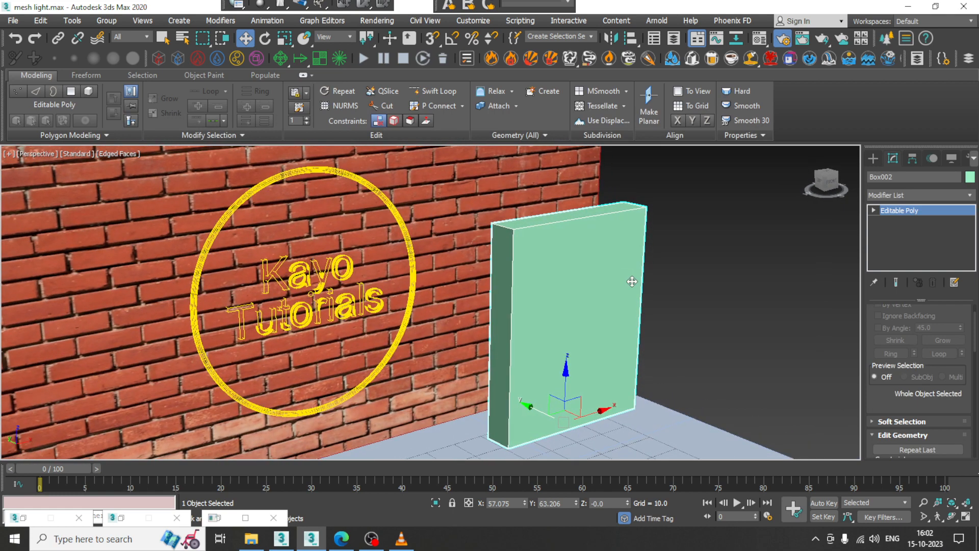
Make one independent copy of the box, offset forward along Y to about 58.1.
middle_click_drag(583, 410, 520, 392, "alt")
left_click_drag(523, 391, 547, 405, "shift")
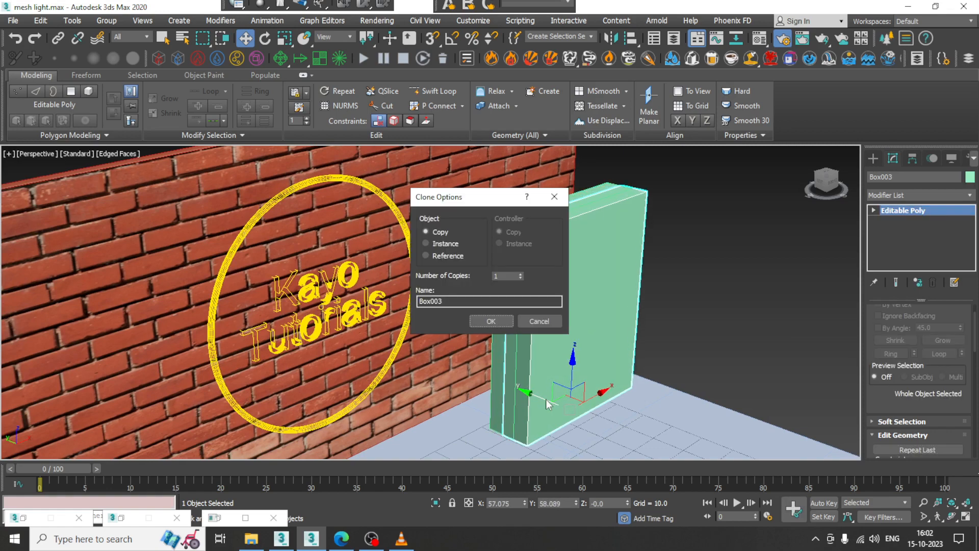
left_click(489, 322)
Scale the copy to 8% along Y and position the thin panel at the box's front face, at Y about 58.24.
key("r")
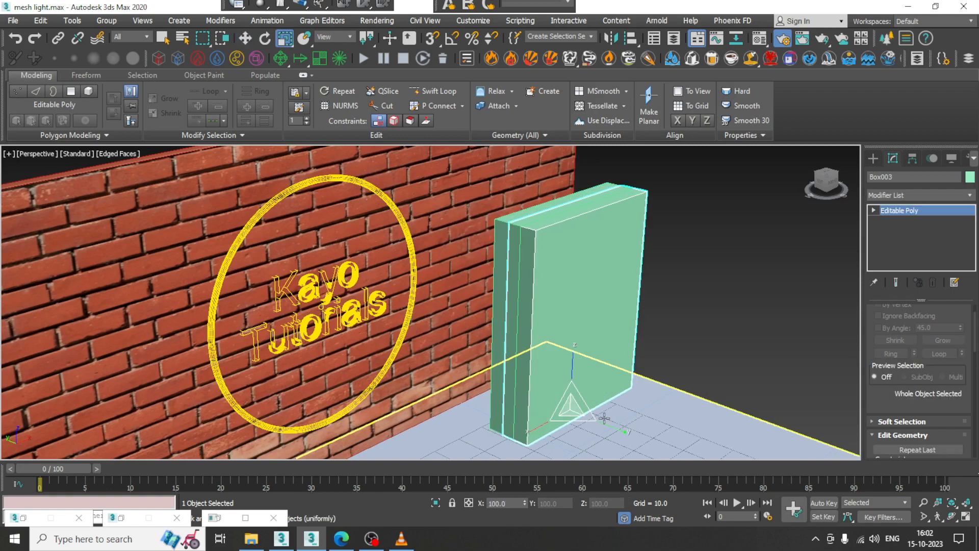
left_click_drag(610, 426, 362, 375)
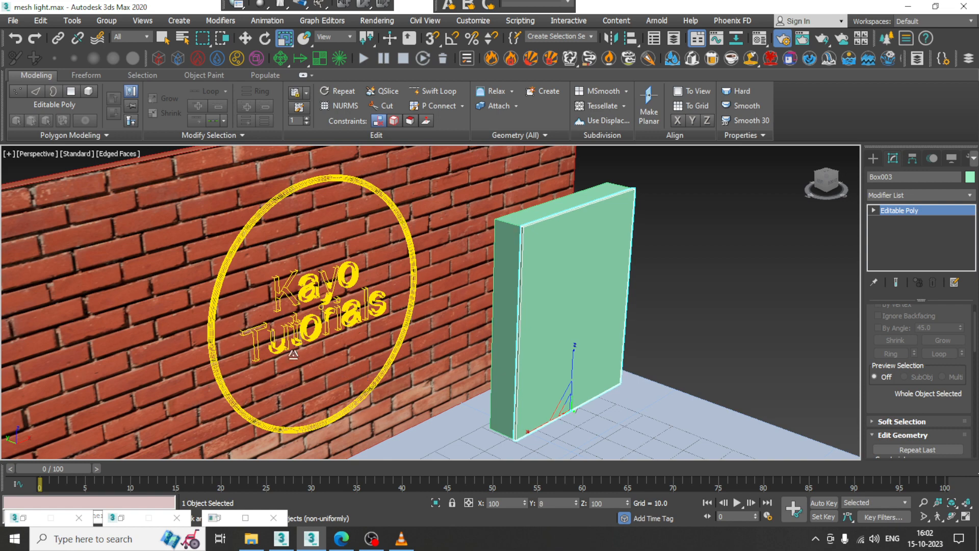
key("w")
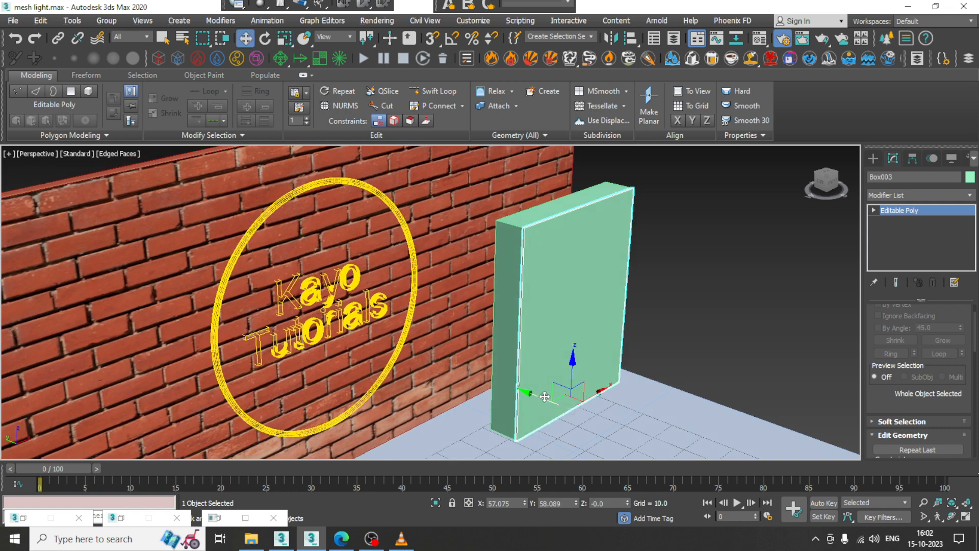
left_click_drag(539, 398, 537, 400)
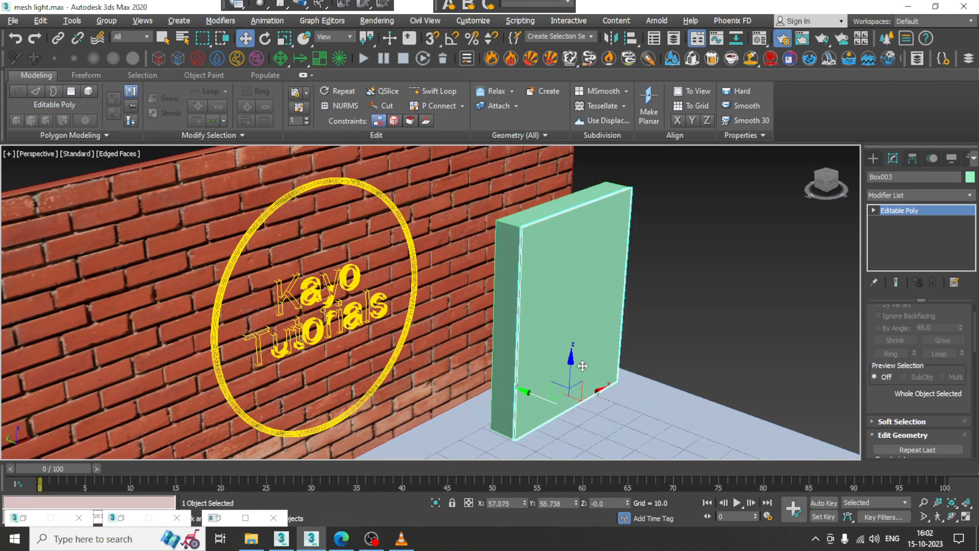
scroll(582, 365, "up", 4)
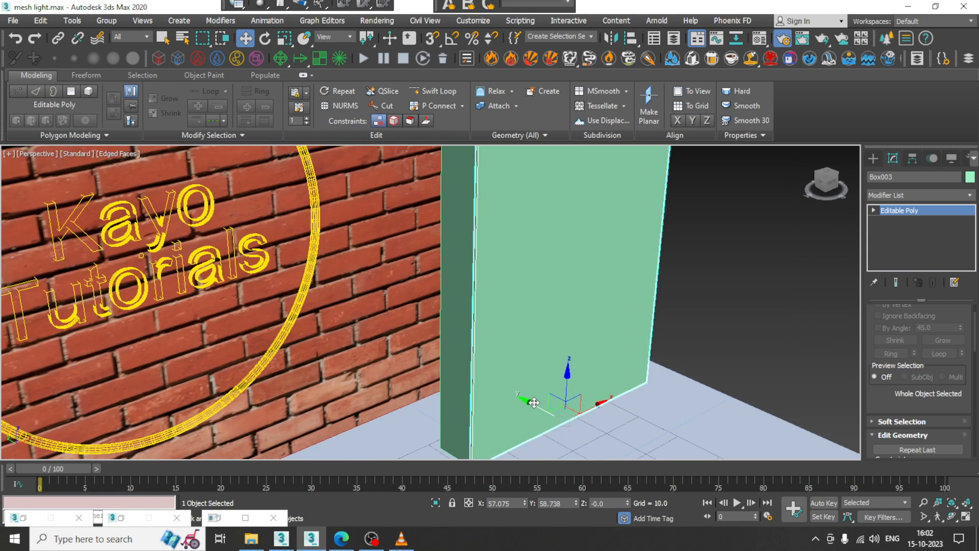
left_click_drag(533, 402, 535, 404)
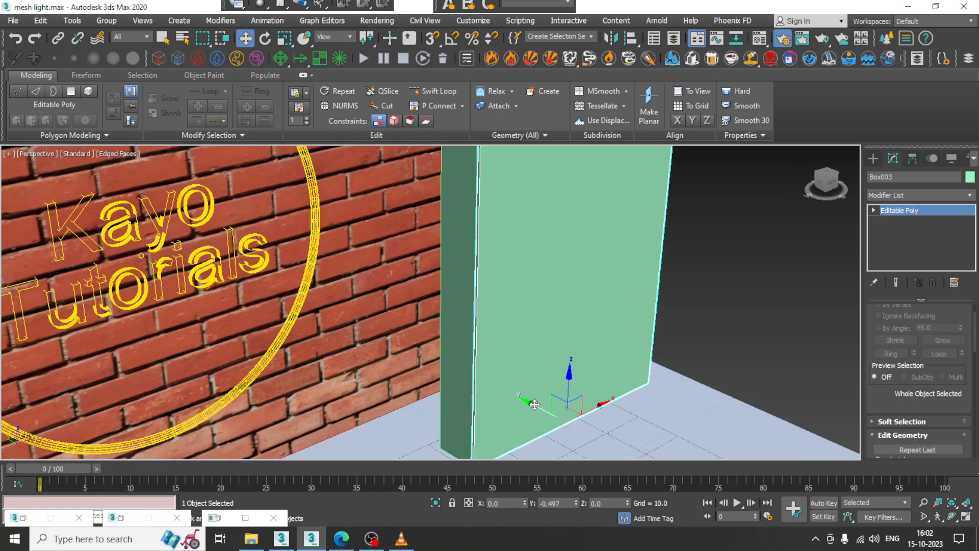
scroll(535, 404, "down", 4)
Create a V-Ray plane light on the floor in front of the box, at X about 66 and Y about 20.5.
left_click(873, 158)
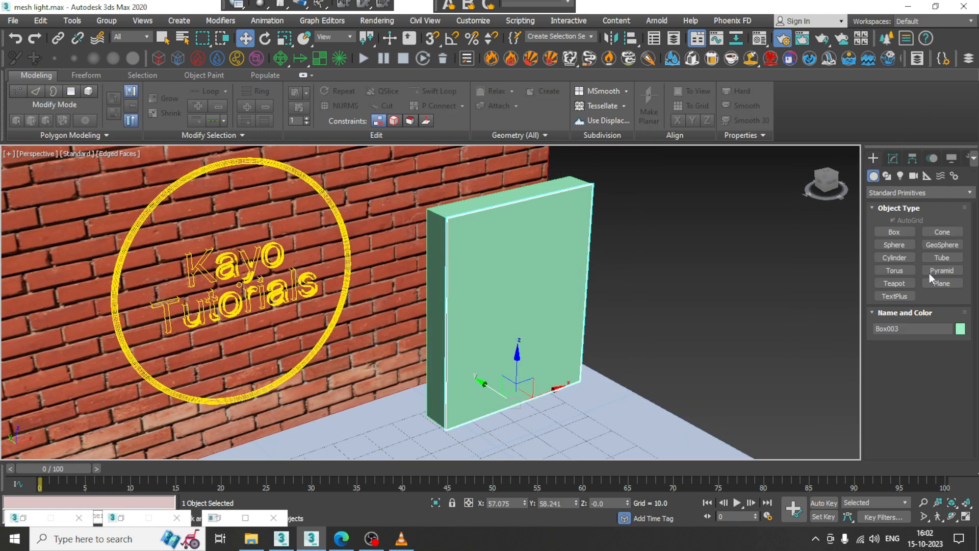
scroll(724, 313, "down", 5)
scroll(718, 308, "up", 5)
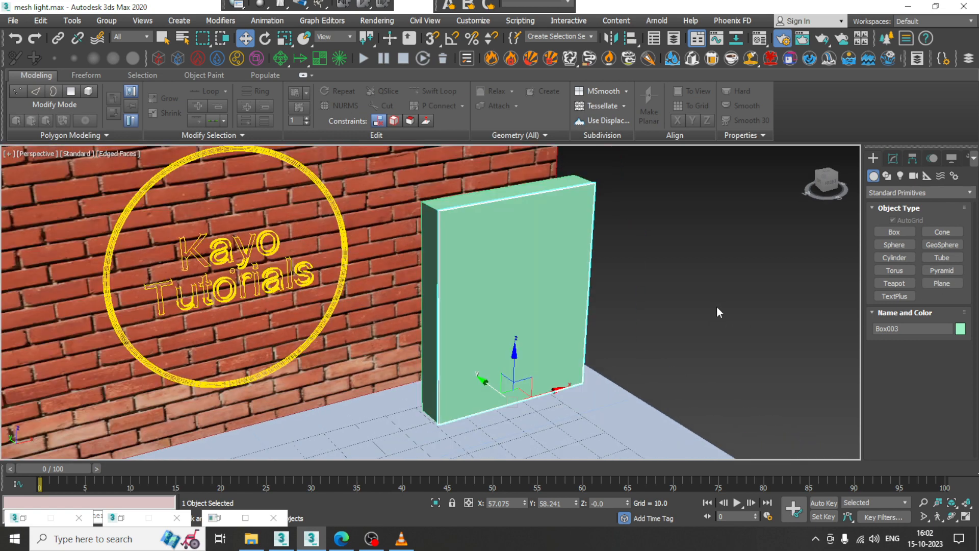
left_click(899, 175)
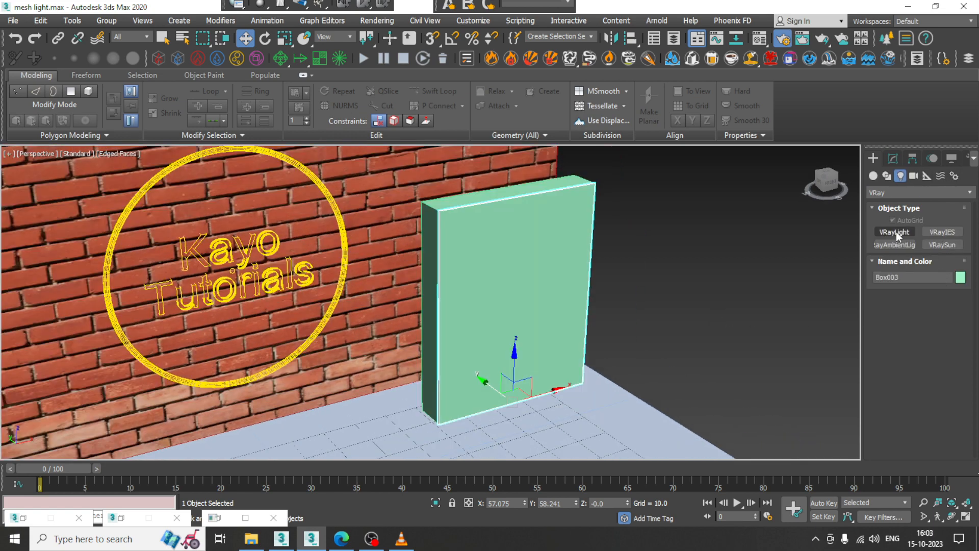
left_click(898, 236)
mouse_move(690, 296)
middle_mouse_down()
mouse_move(704, 230)
mouse_move(704, 255)
middle_mouse_up()
left_click_drag(621, 439, 687, 443)
right_click(680, 426)
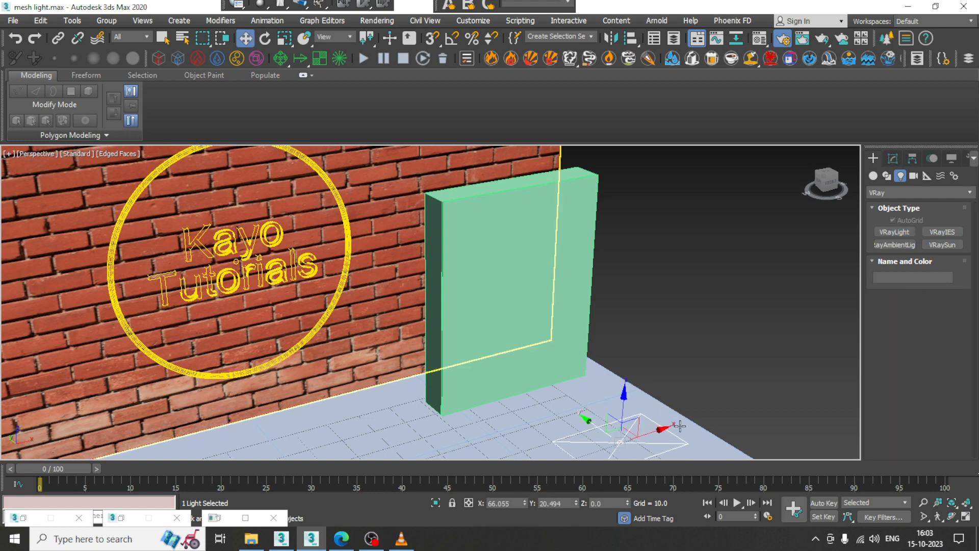
middle_click_drag(674, 365, 691, 361, "alt")
Change the floor light's type to Mesh and set its multiplier to 5.
left_click(583, 305)
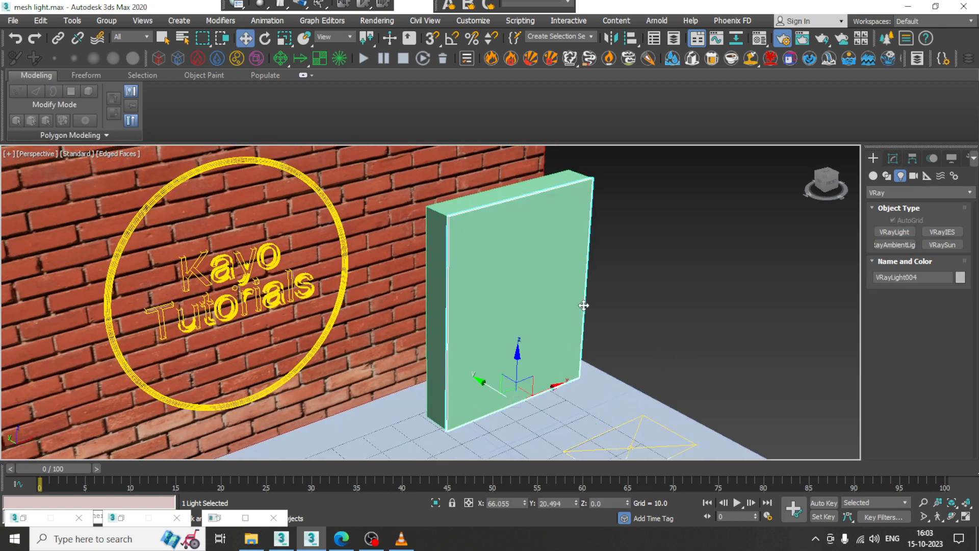
left_click(893, 159)
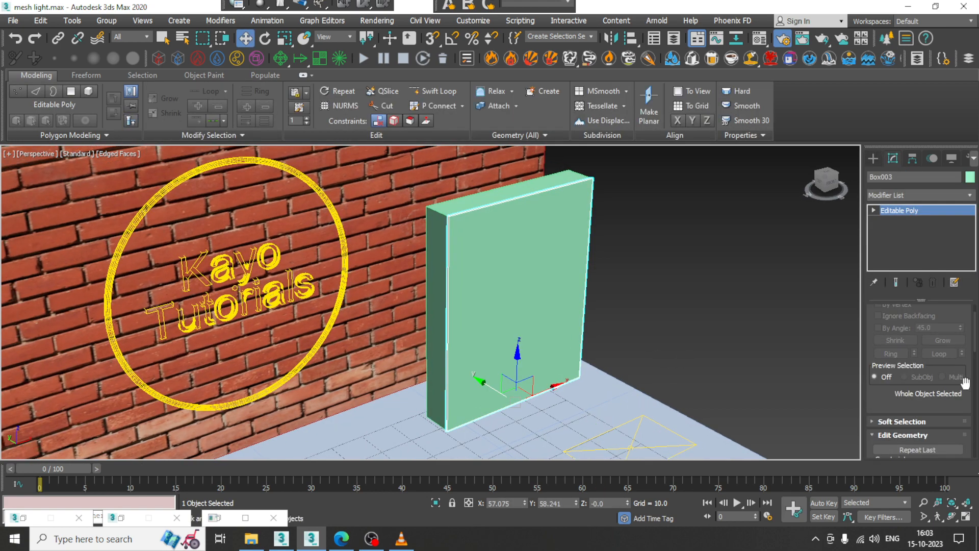
left_click(627, 447)
left_click(959, 327)
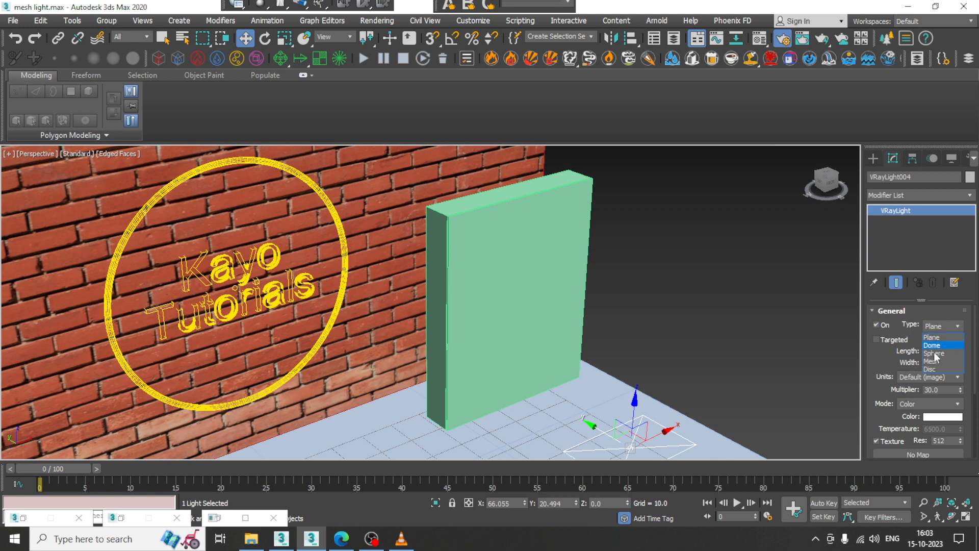
left_click(933, 361)
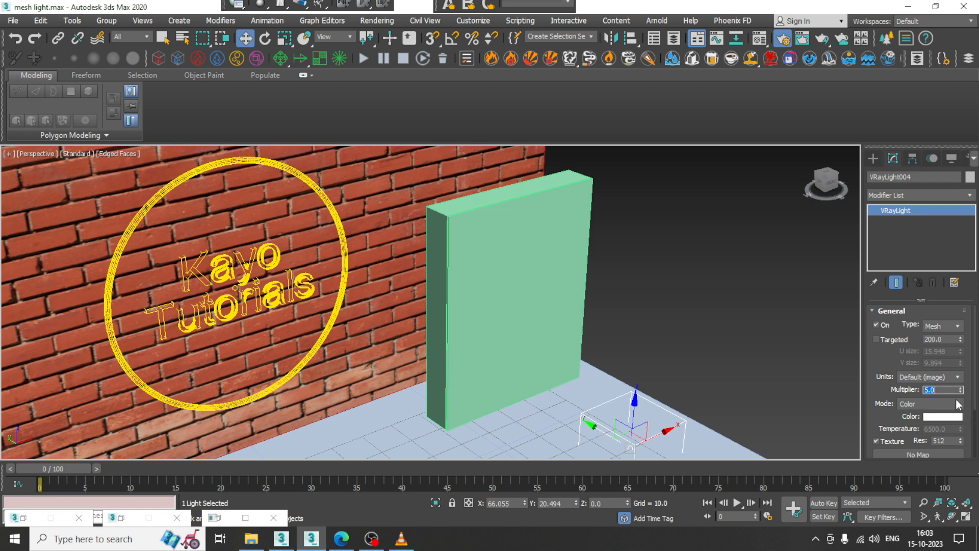
Assign the thin front panel as the mesh light's geometry, with the mesh replaced by the light.
left_click_drag(870, 390, 873, 284)
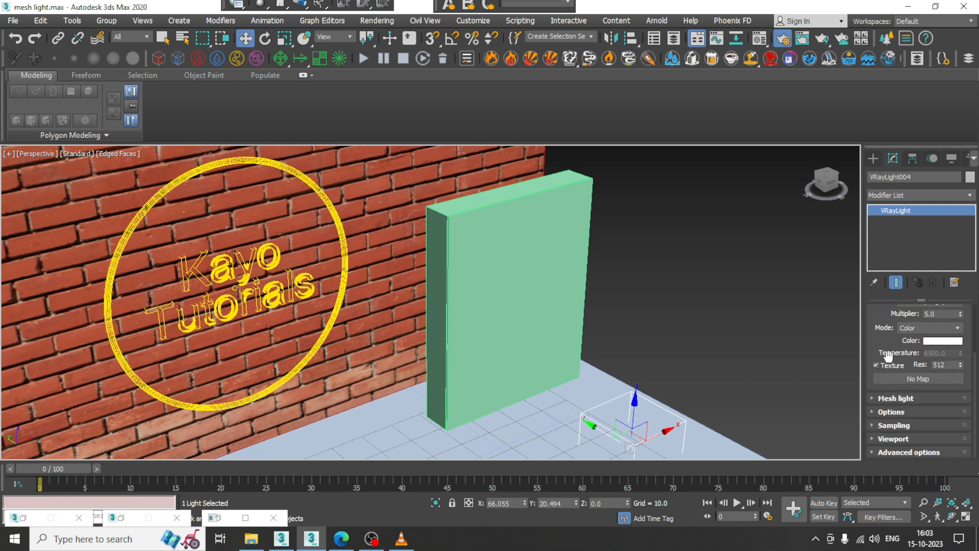
left_click(901, 398)
left_click(917, 389)
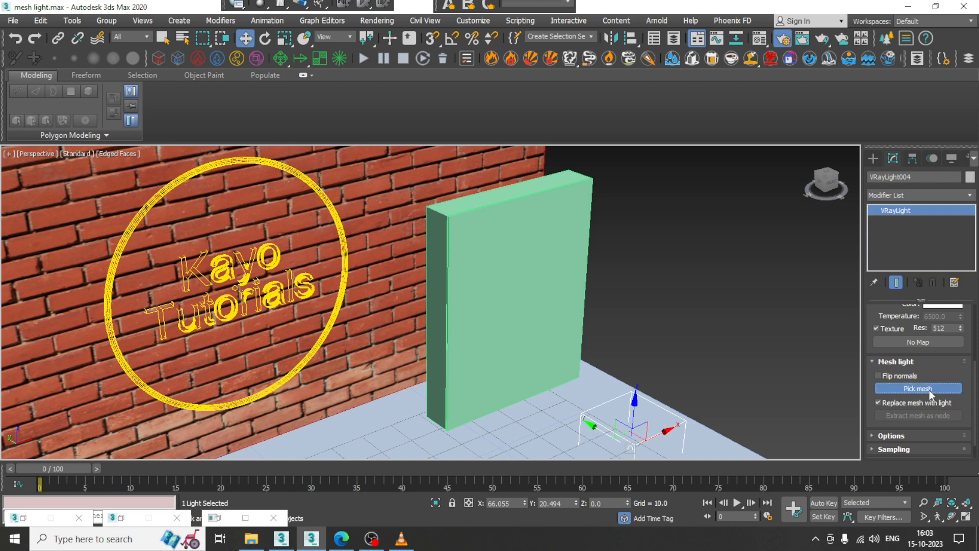
left_click(517, 278)
middle_click_drag(564, 279, 663, 321, "alt")
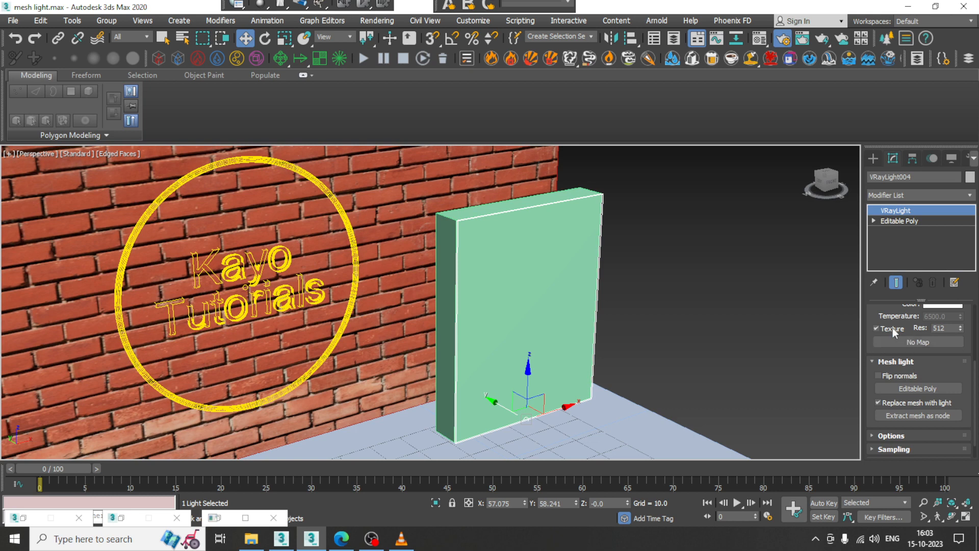
Load "WhatsApp Image 2023-10-08 at 10.04.38.jpeg" from Downloads as the panel light's bitmap texture.
left_click(920, 343)
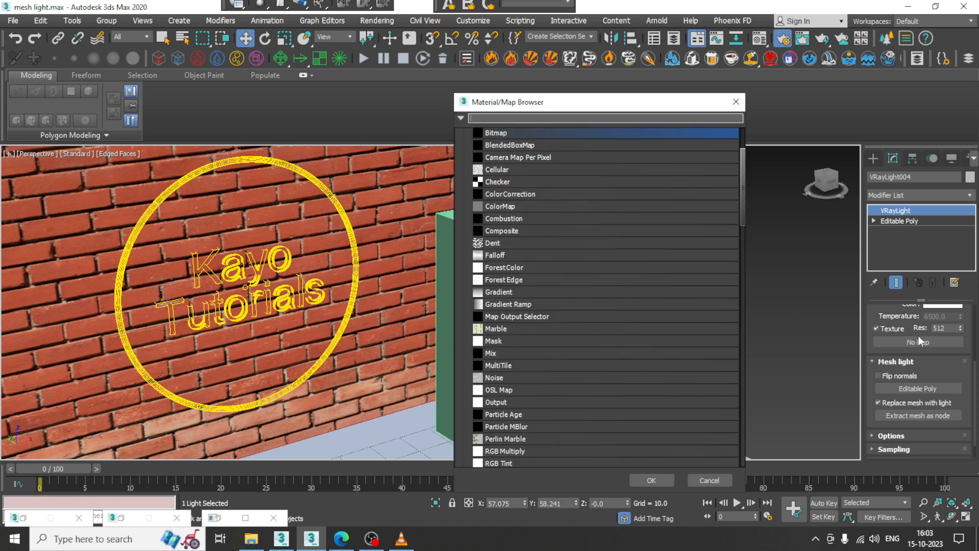
double_click(530, 131)
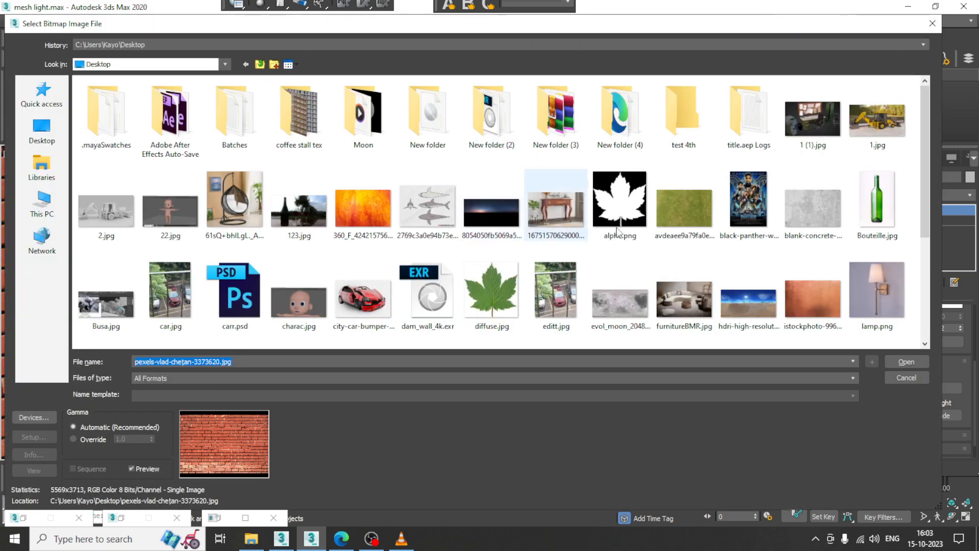
scroll(620, 249, "down", 2)
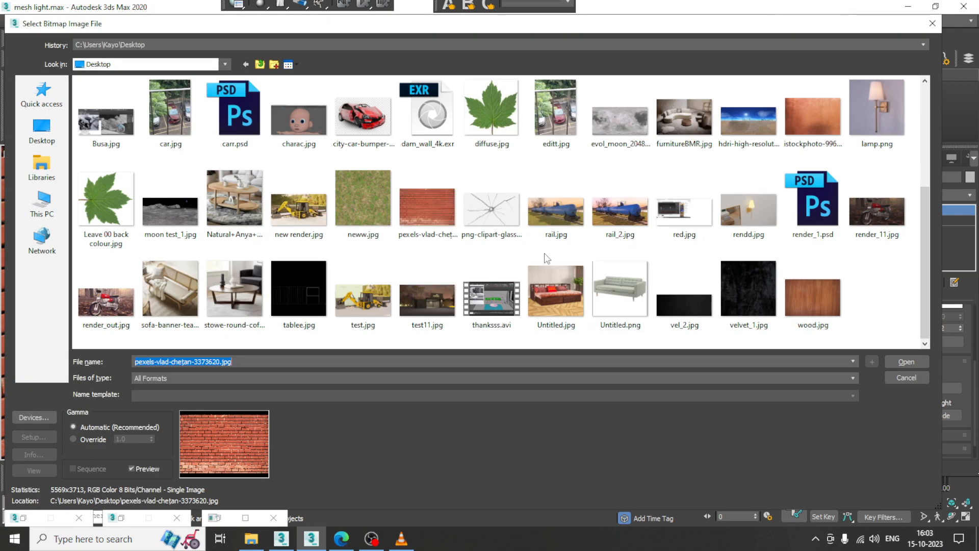
scroll(475, 248, "up", 2)
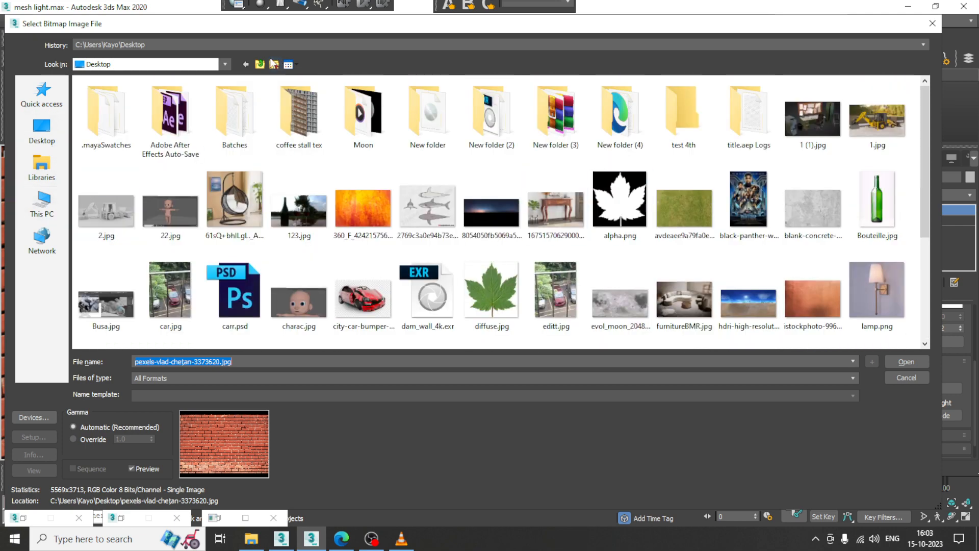
left_click(42, 204)
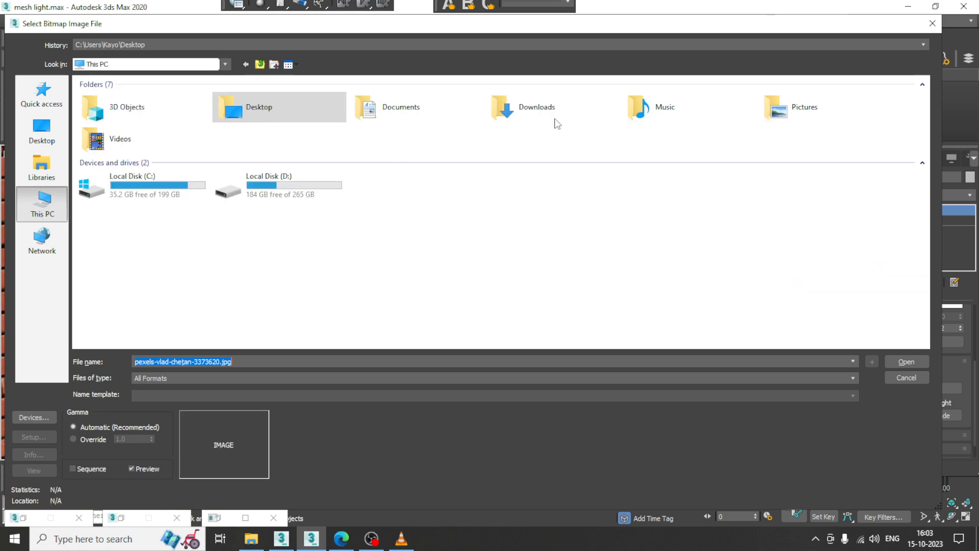
double_click(535, 108)
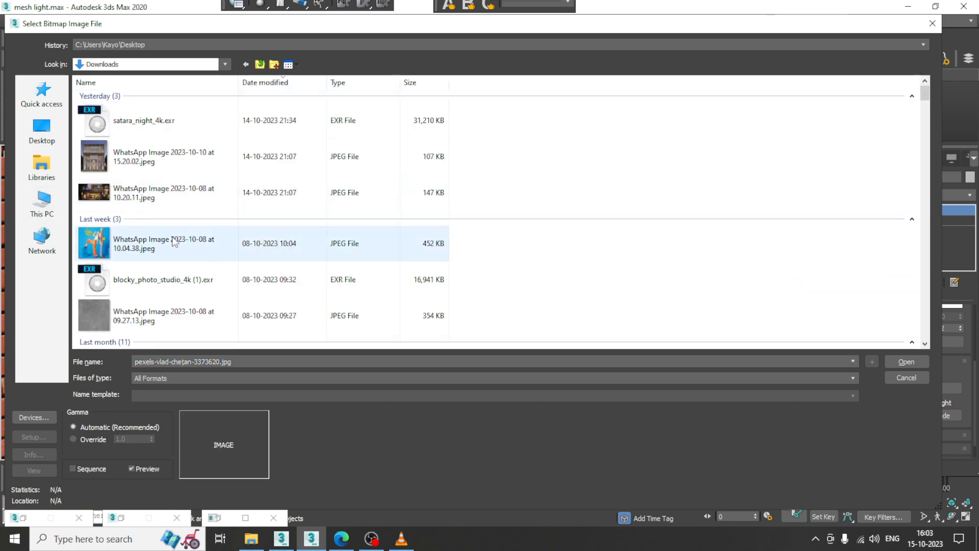
double_click(174, 241)
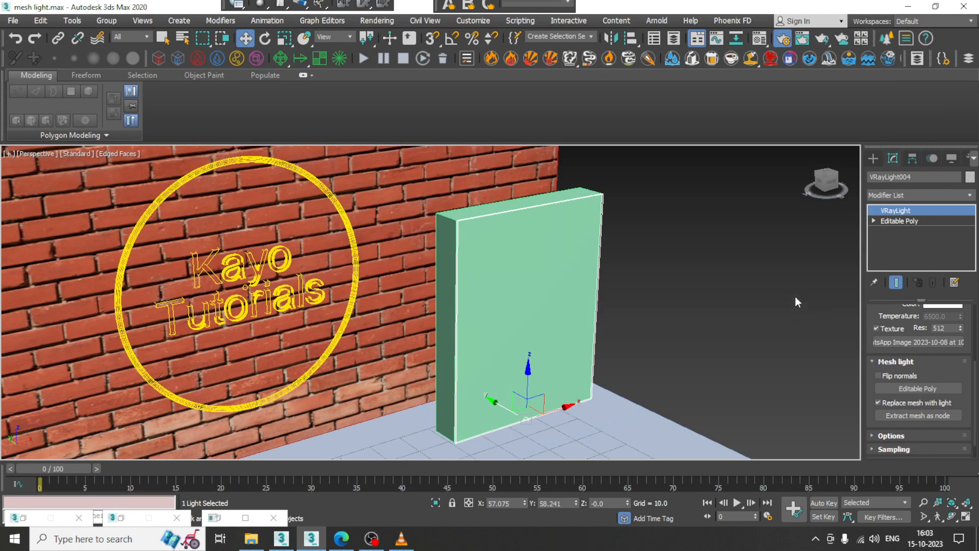
Turn the second material slot into a VRayLightMtl and assign it to the box behind the light panel.
left_click(607, 257)
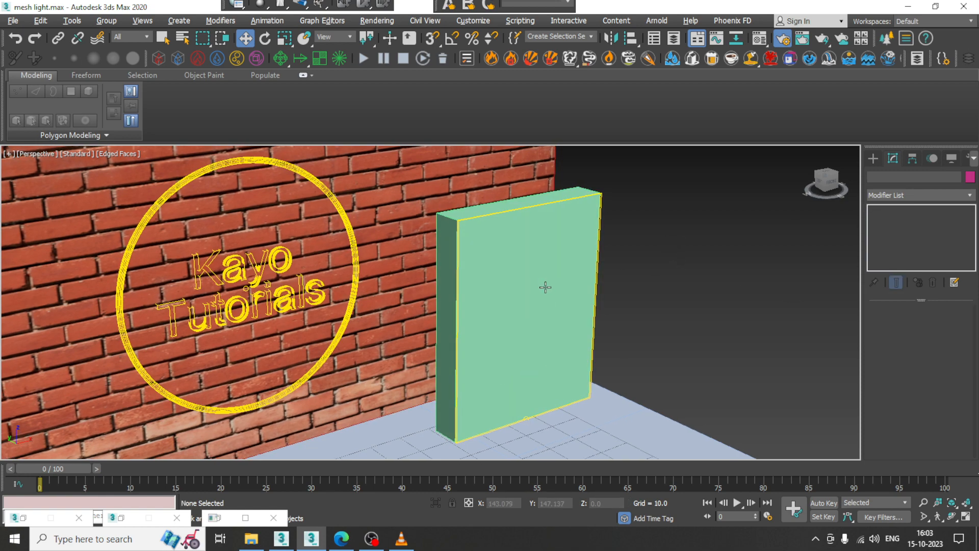
left_click(528, 210)
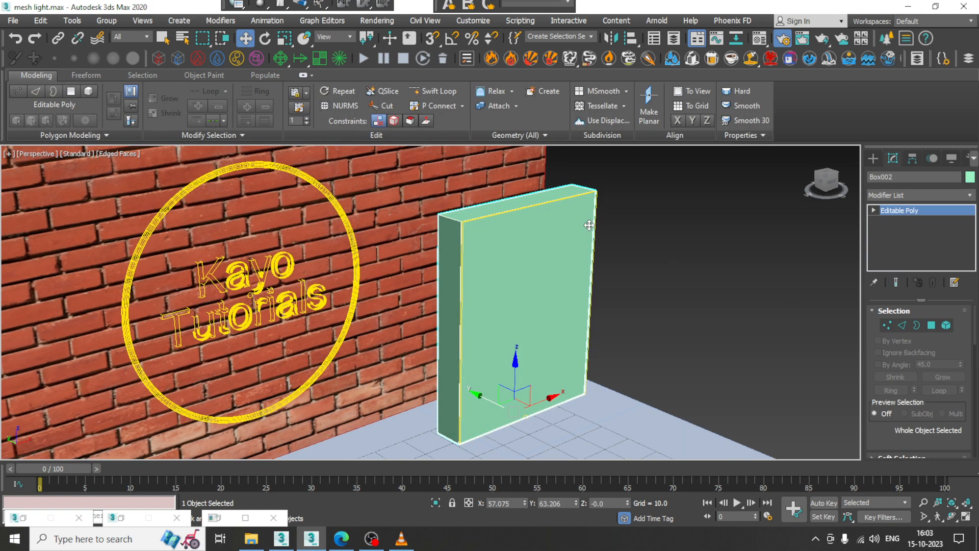
middle_click_drag(589, 225, 585, 212)
key("m")
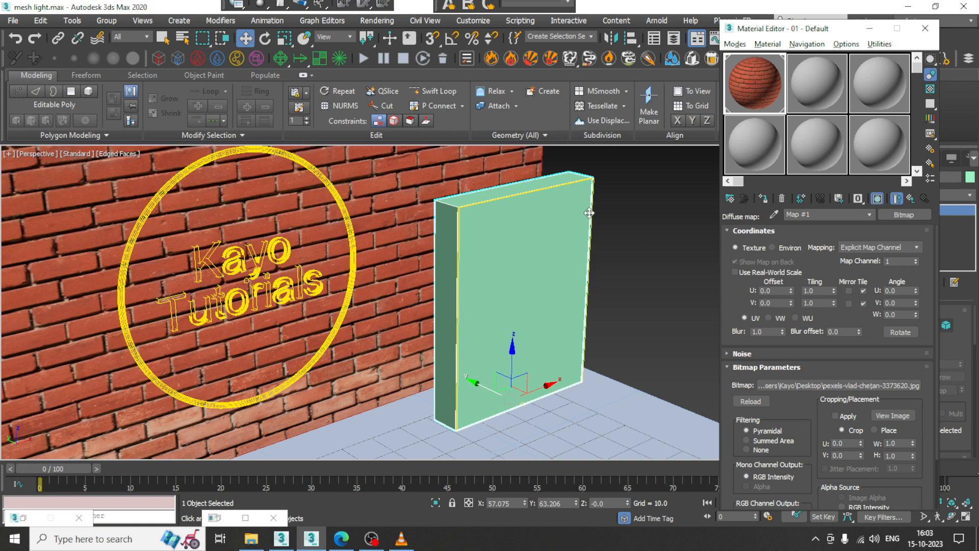
left_click(811, 86)
left_click(905, 214)
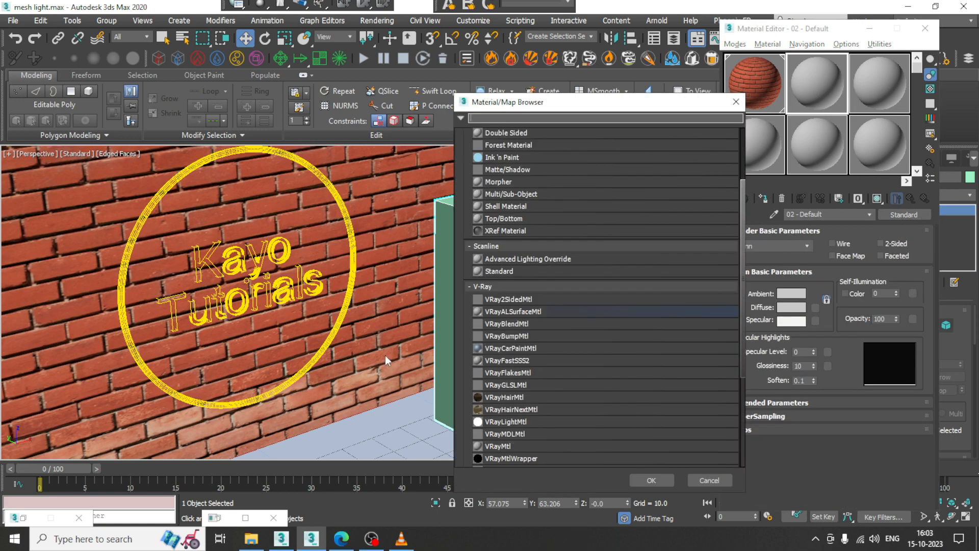
double_click(515, 422)
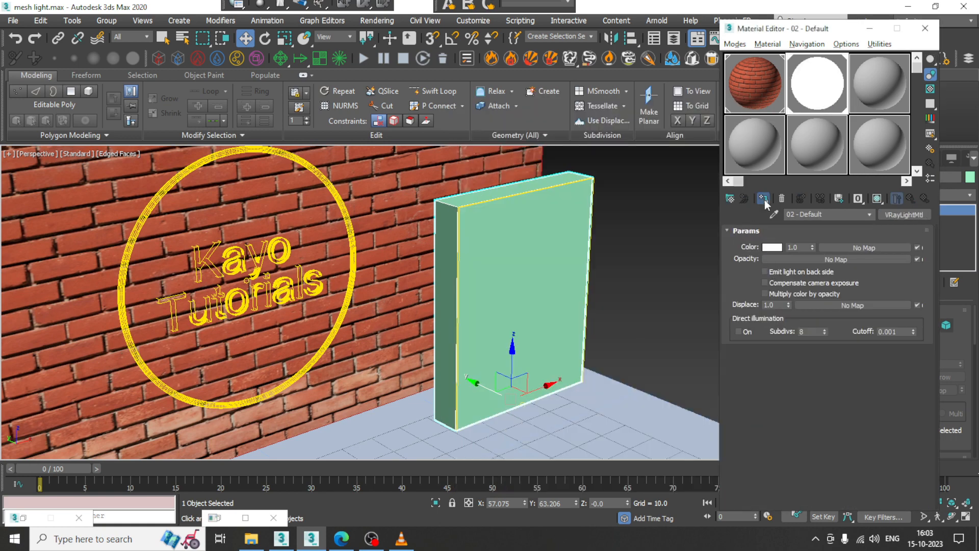
left_click(764, 199)
scroll(586, 272, "up", 5)
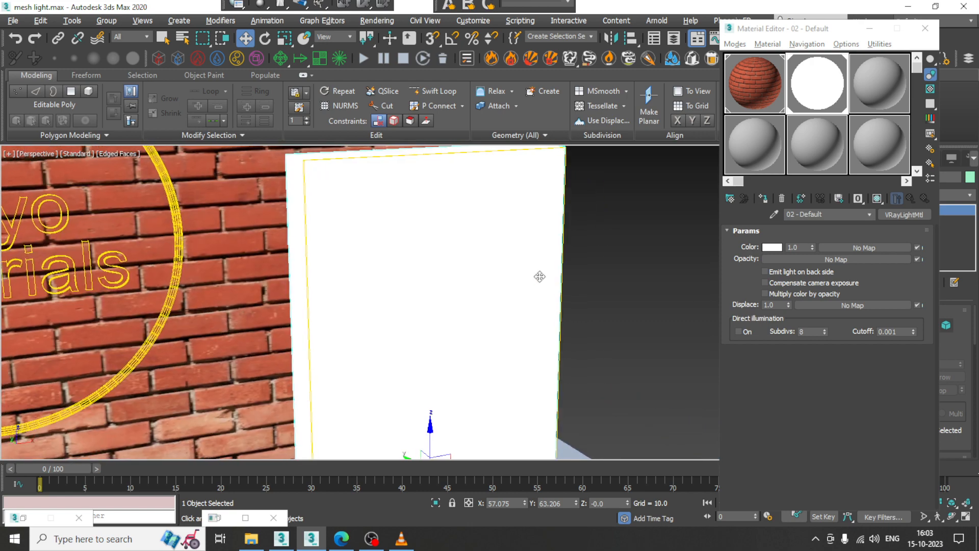
Render the perspective view to check the light box with its image panel and glowing casing.
scroll(543, 265, "down", 5)
scroll(556, 268, "up", 2)
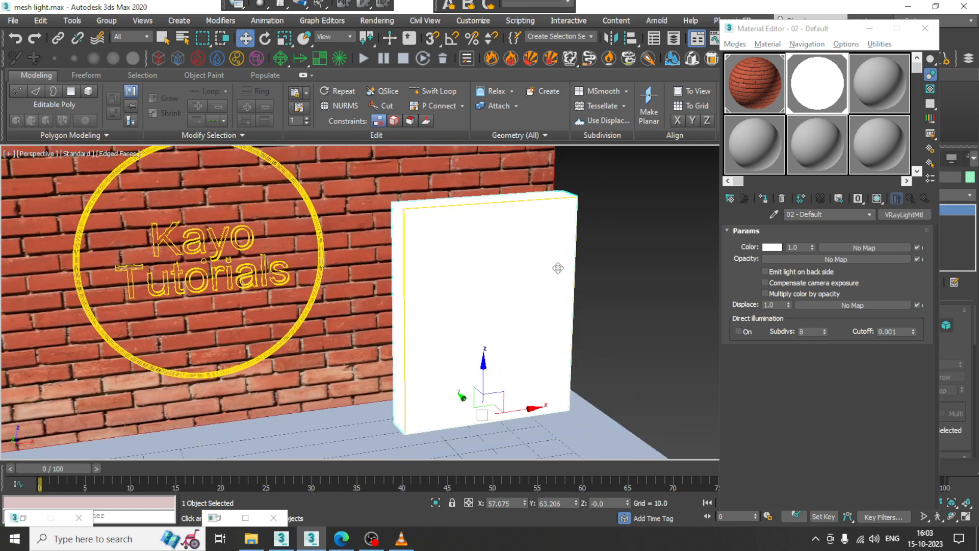
left_click(374, 23)
left_click(388, 39)
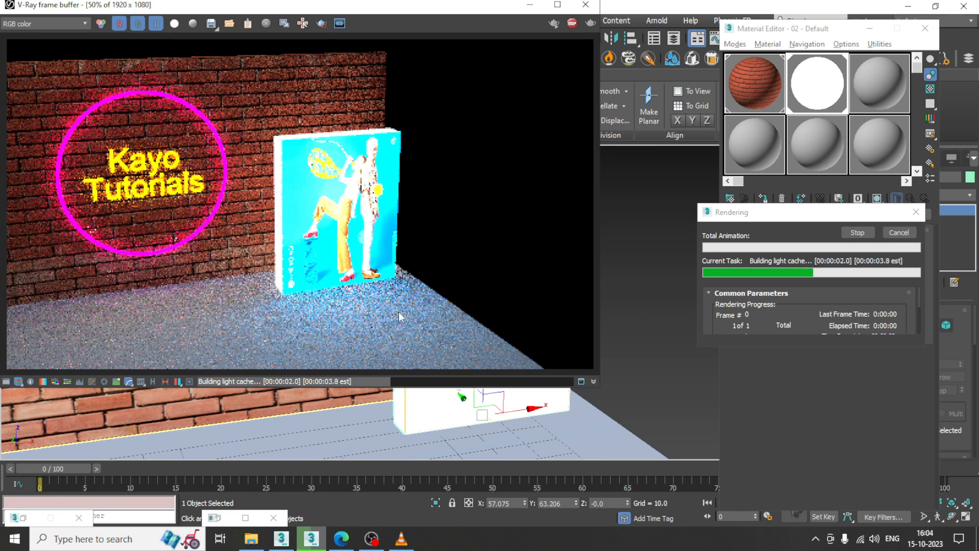
left_click(589, 7)
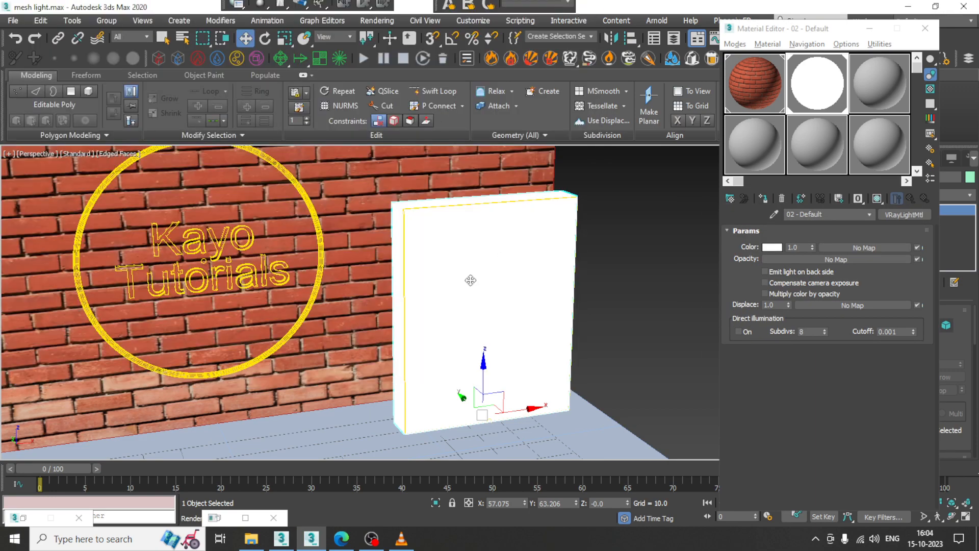
Try moving the box and its light panel together along the brick wall.
middle_click_drag(470, 280, 467, 280, "alt")
scroll(467, 280, "down", 3)
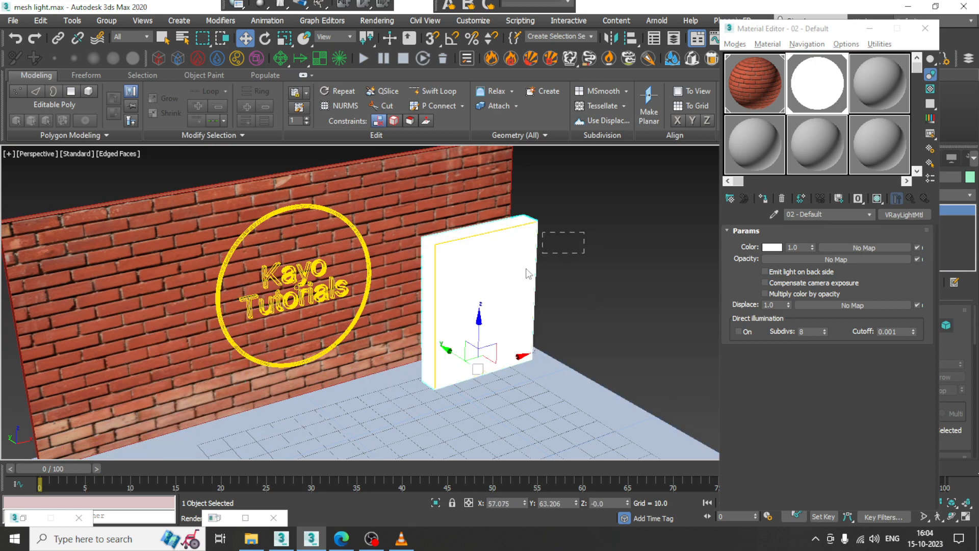
left_click_drag(527, 270, 518, 278)
middle_click_drag(518, 278, 531, 278, "alt")
left_click_drag(516, 290, 207, 366)
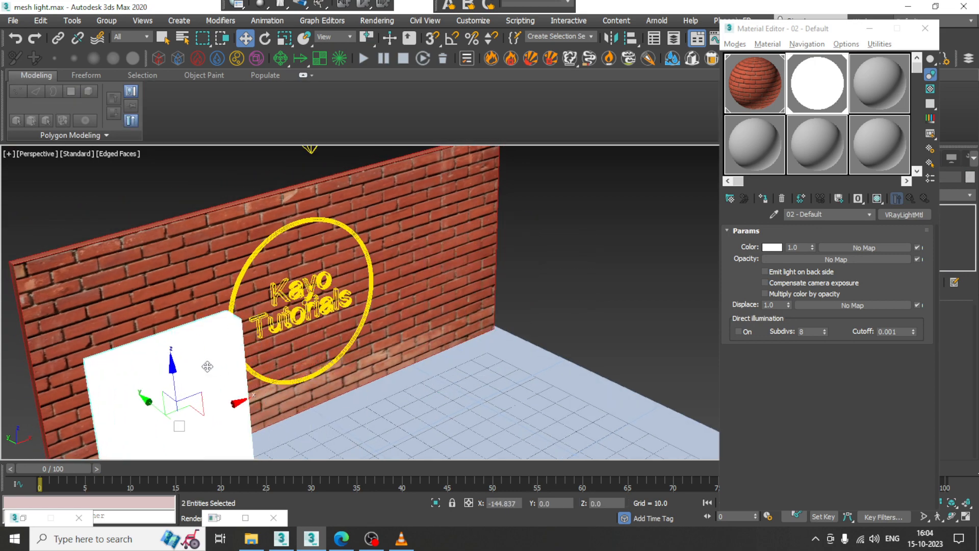
middle_click_drag(207, 366, 196, 280, "alt")
Select the light box's front mesh light and set its multiplier to 2.
left_click(492, 247)
left_click(869, 29)
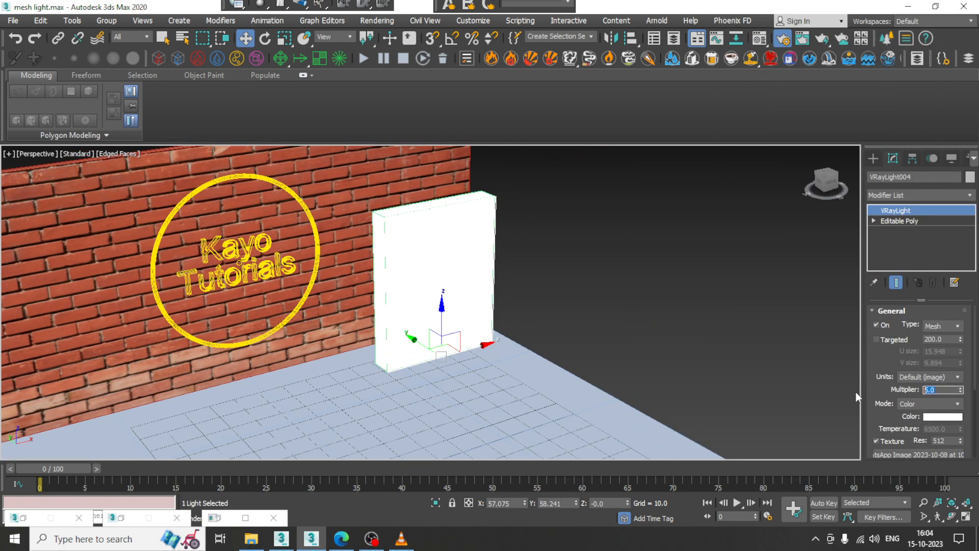
type("2")
key("Return")
Render a closer view of the light box to check the image brightness.
scroll(489, 230, "up", 6)
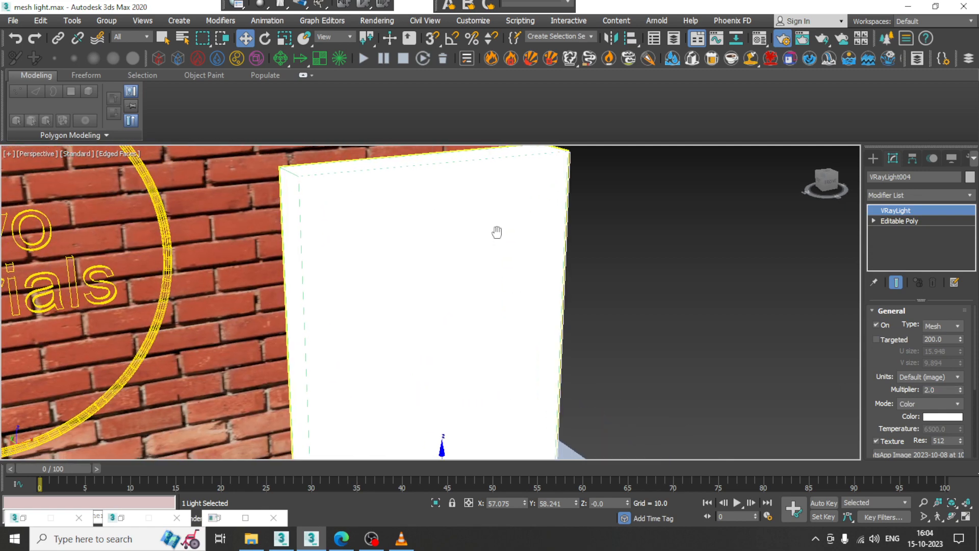
key("shift+q")
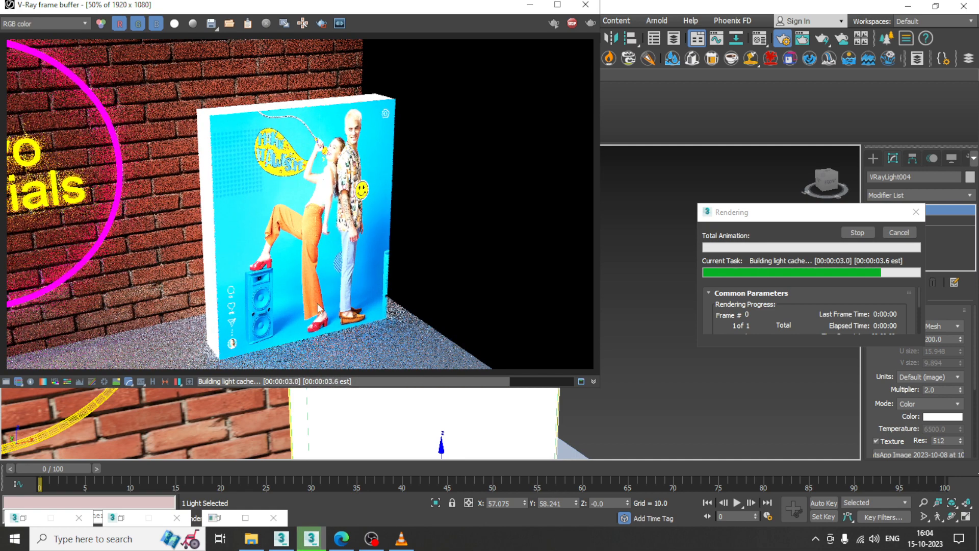
scroll(198, 234, "down", 1)
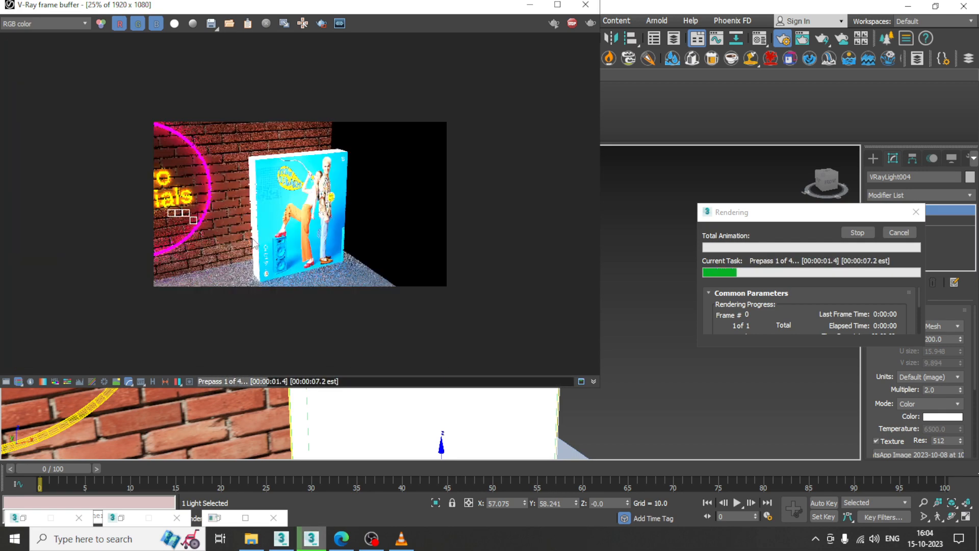
scroll(254, 242, "up", 1)
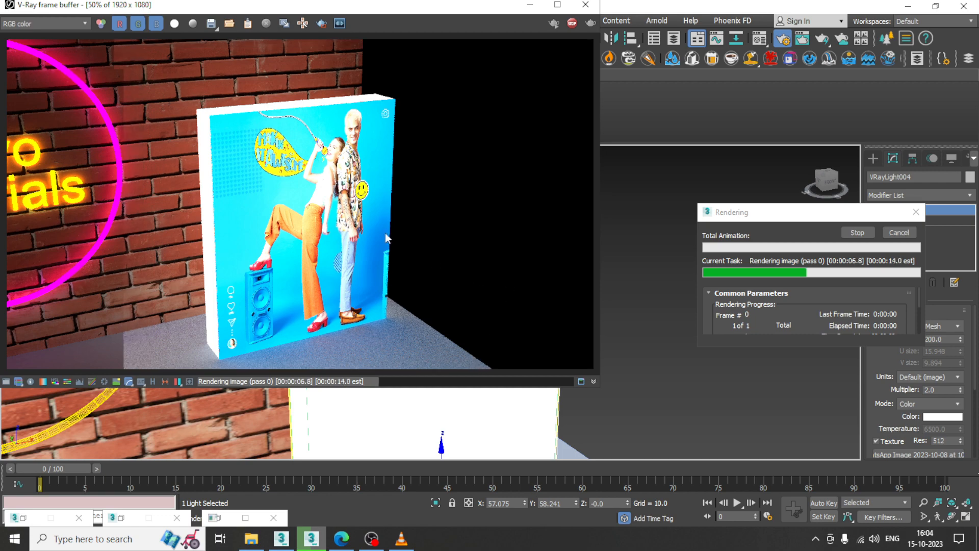
left_click(585, 5)
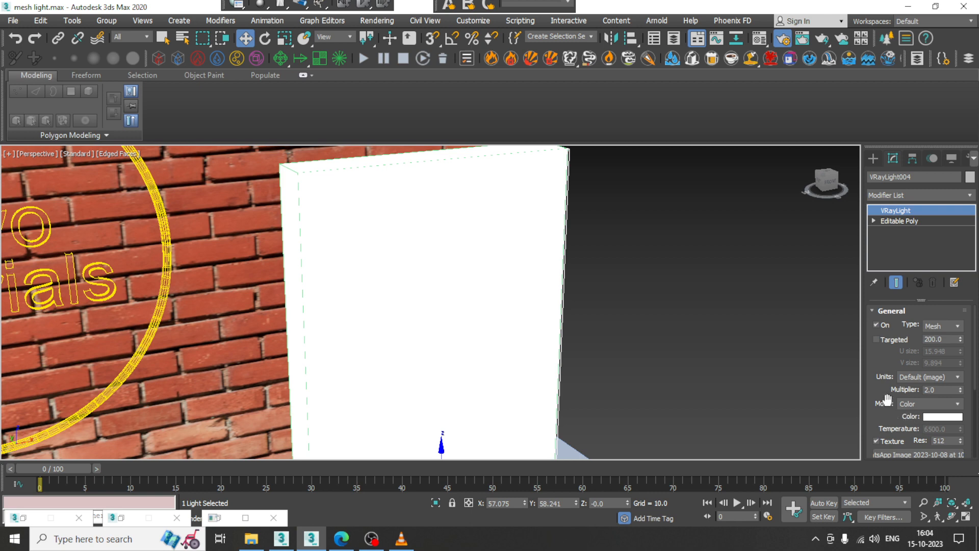
Create a box about 9.6 long, 10.1 wide and 4.8 high on the floor in front of the neon ring.
left_click_drag(887, 400, 891, 298)
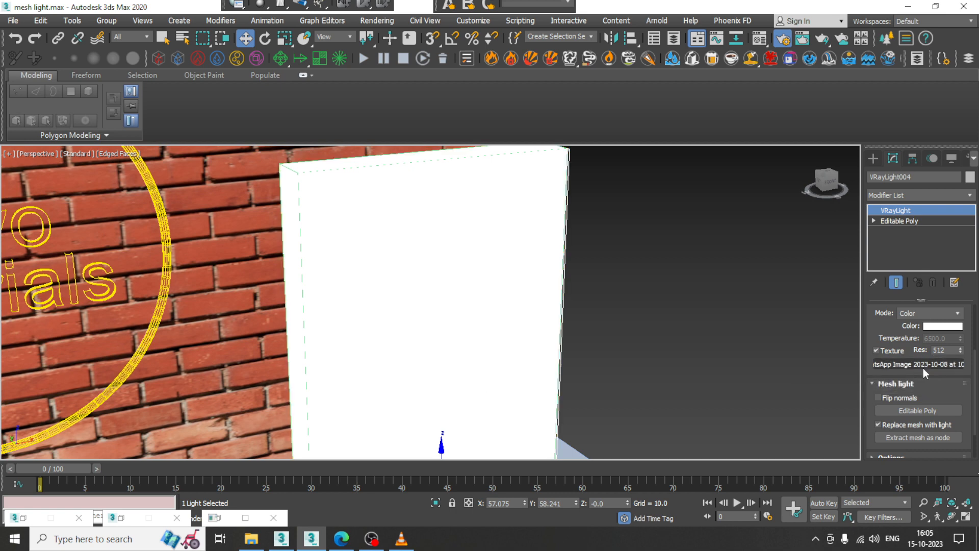
scroll(487, 286, "down", 3)
mouse_move(503, 290)
middle_mouse_down()
mouse_move(511, 284)
mouse_move(492, 277)
mouse_move(579, 277)
mouse_move(580, 262)
middle_mouse_up()
left_click(875, 158)
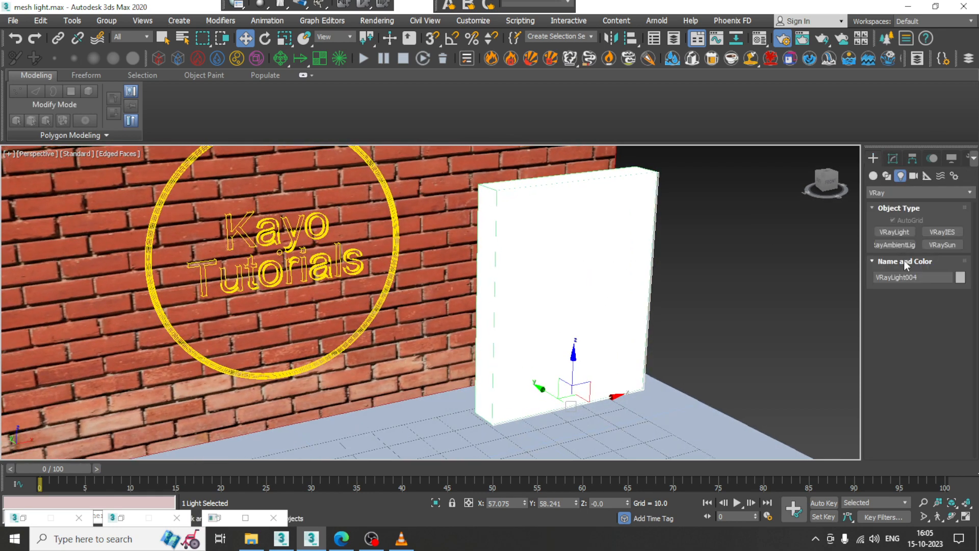
left_click(874, 177)
middle_click_drag(624, 384, 706, 337)
middle_click_drag(556, 385, 607, 354)
left_click_drag(432, 432, 416, 458)
left_click(421, 448)
key("w")
middle_click_drag(469, 388, 498, 343, "alt")
scroll(465, 423, "up", 3)
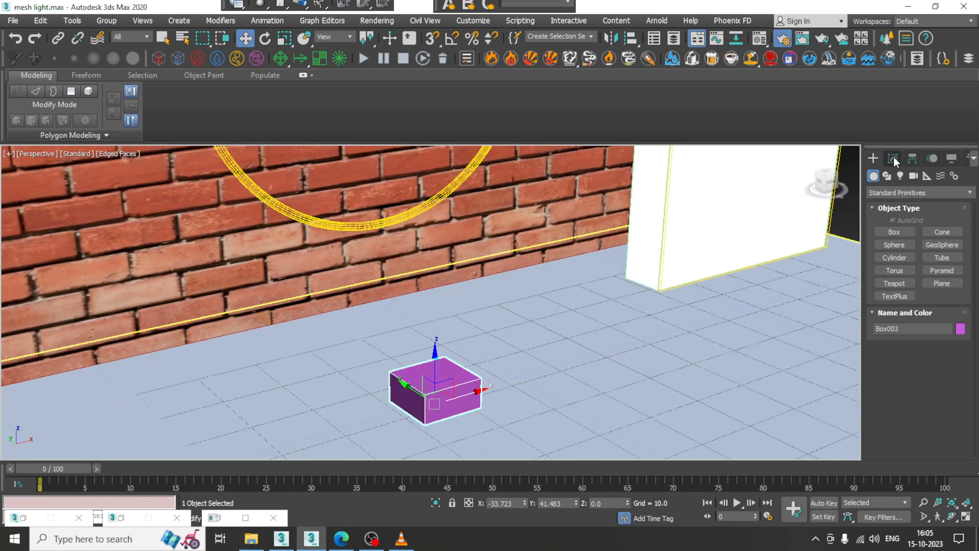
Raise the new floor box's height to about 32.25 and give it 5 height segments.
left_click(893, 159)
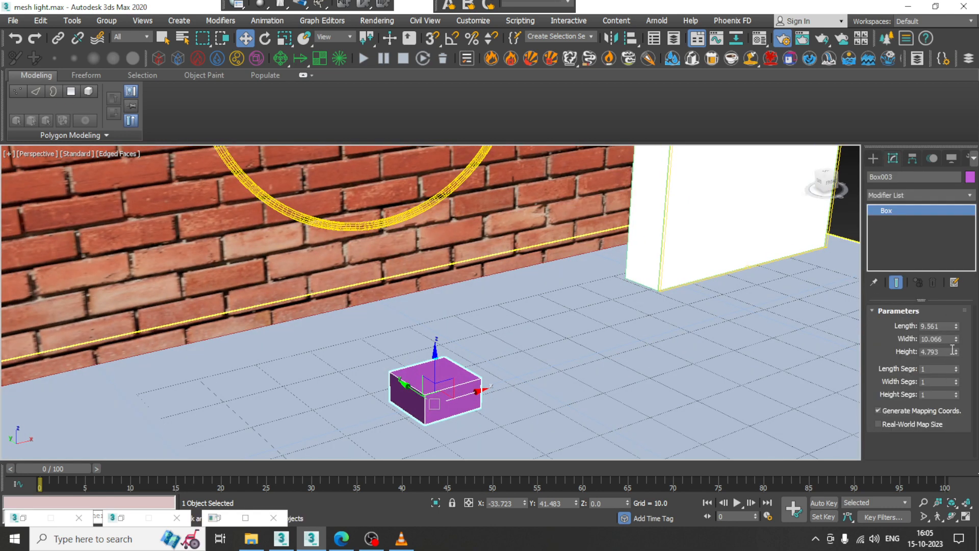
left_click_drag(955, 352, 914, 507)
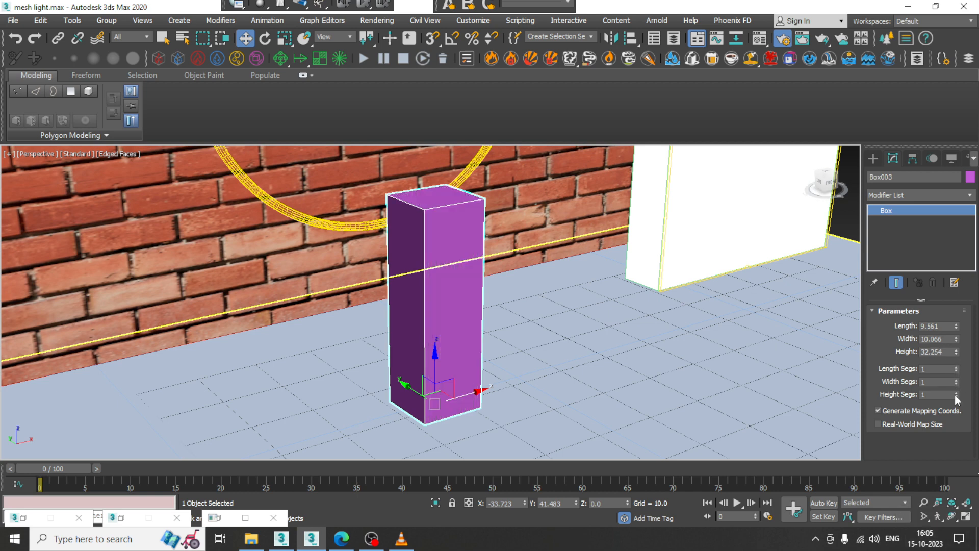
left_click_drag(956, 396, 962, 383)
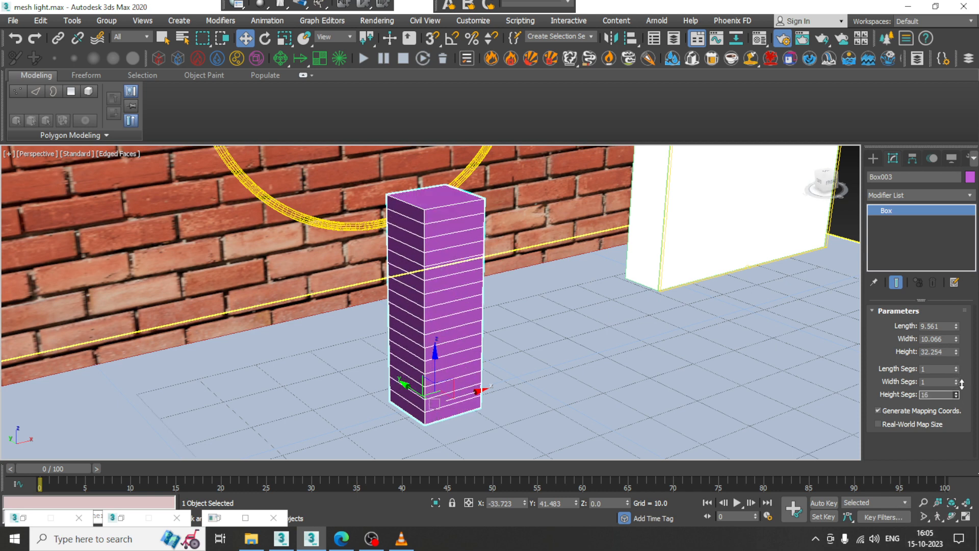
left_click(905, 195)
left_click(904, 192)
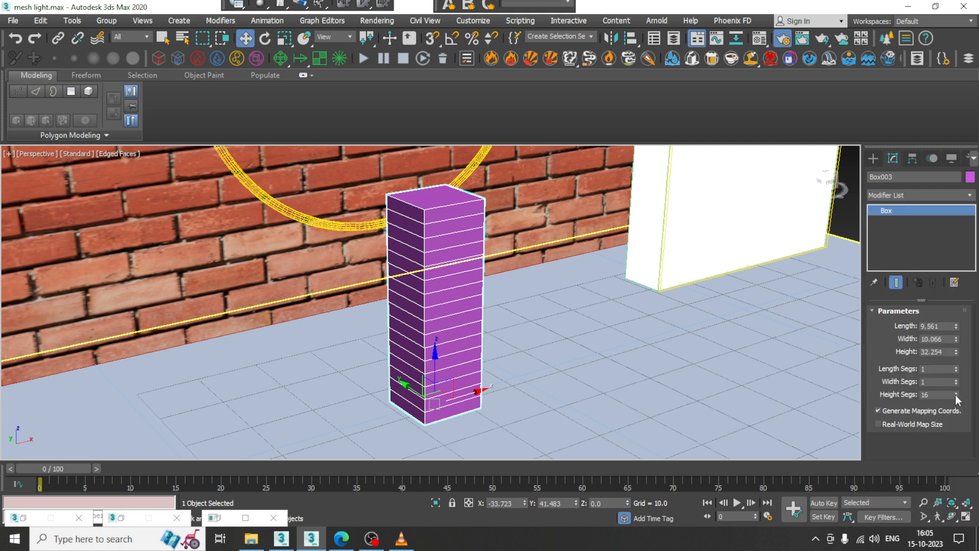
left_click_drag(955, 395, 958, 402)
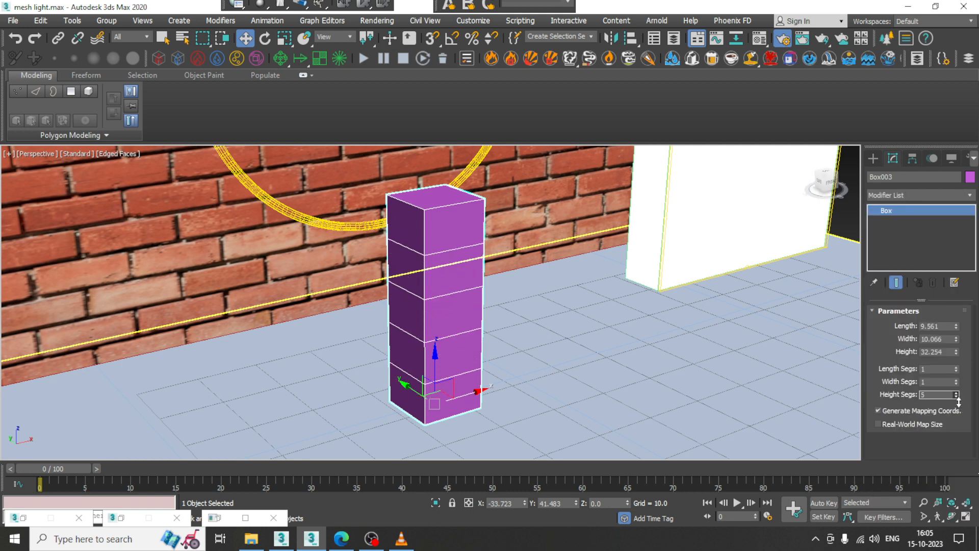
left_click(927, 195)
key("t")
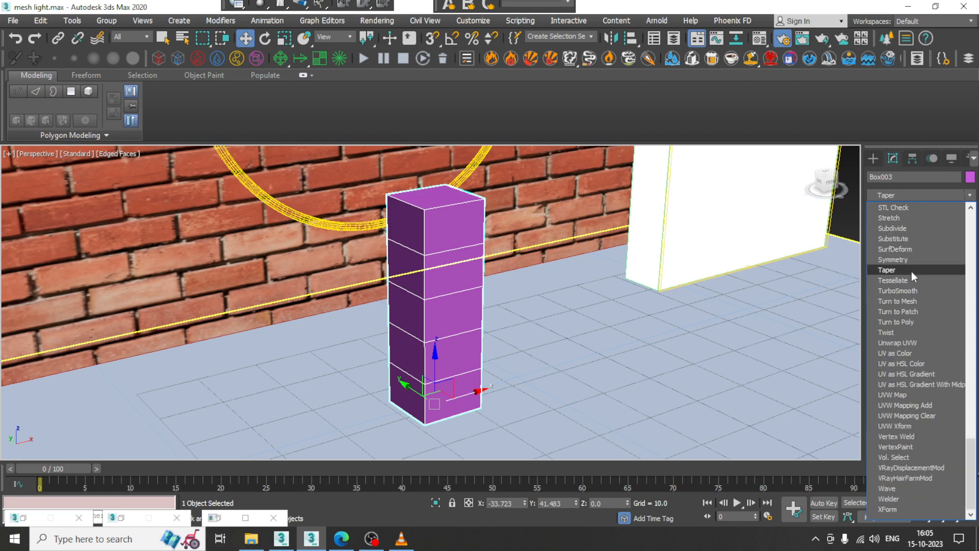
key("w")
left_click(457, 258)
Convert the tall segmented box to an Editable Poly.
middle_click_drag(479, 289, 448, 288, "alt")
right_click(433, 239)
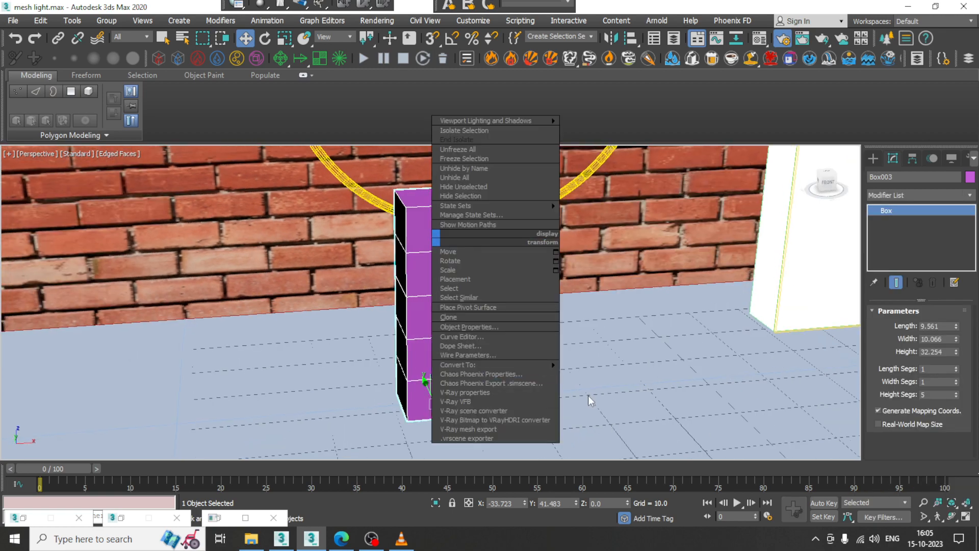
mouse_move(509, 363)
left_click(610, 374)
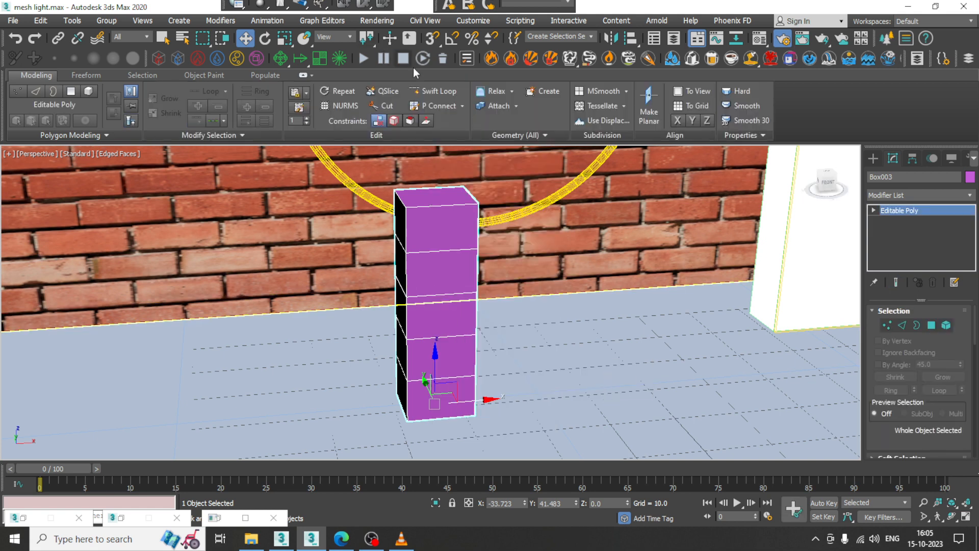
Add vertical edge loops close to the column's corner edges with Swift Loop.
left_click(412, 204)
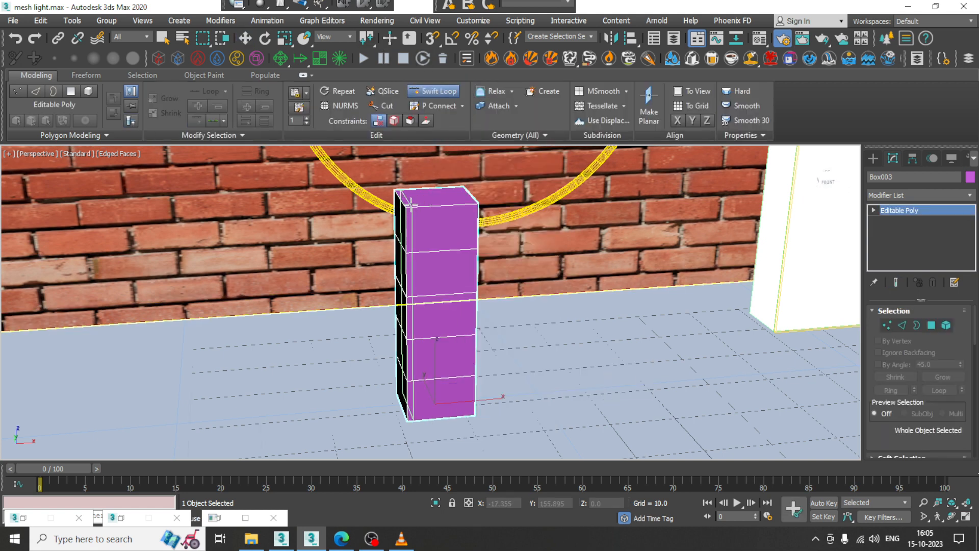
middle_click_drag(467, 202, 408, 204, "alt")
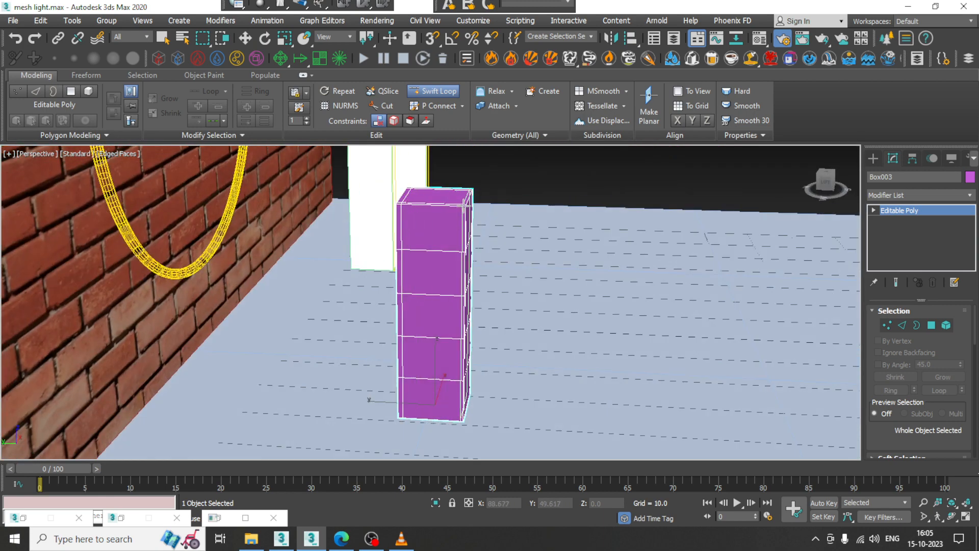
scroll(459, 205, "up", 3)
middle_click_drag(459, 205, 470, 202, "alt")
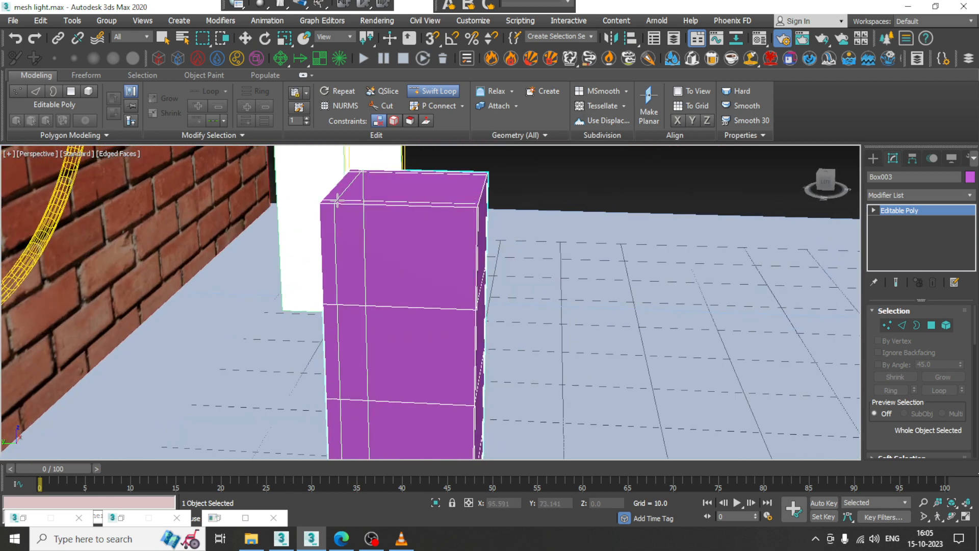
left_click(466, 235)
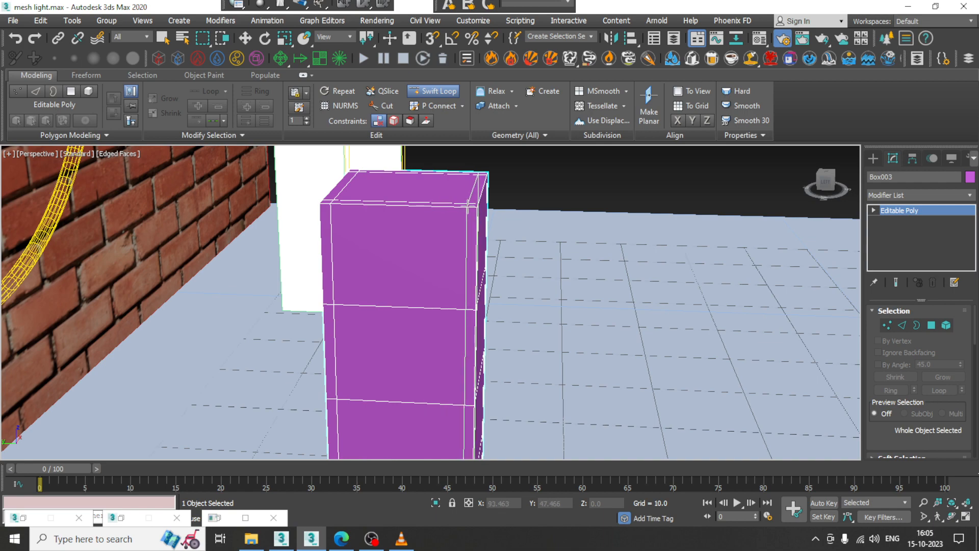
right_click(598, 244)
middle_click_drag(599, 243, 545, 252, "alt")
scroll(745, 238, "down", 4)
middle_click_drag(745, 238, 711, 241, "alt")
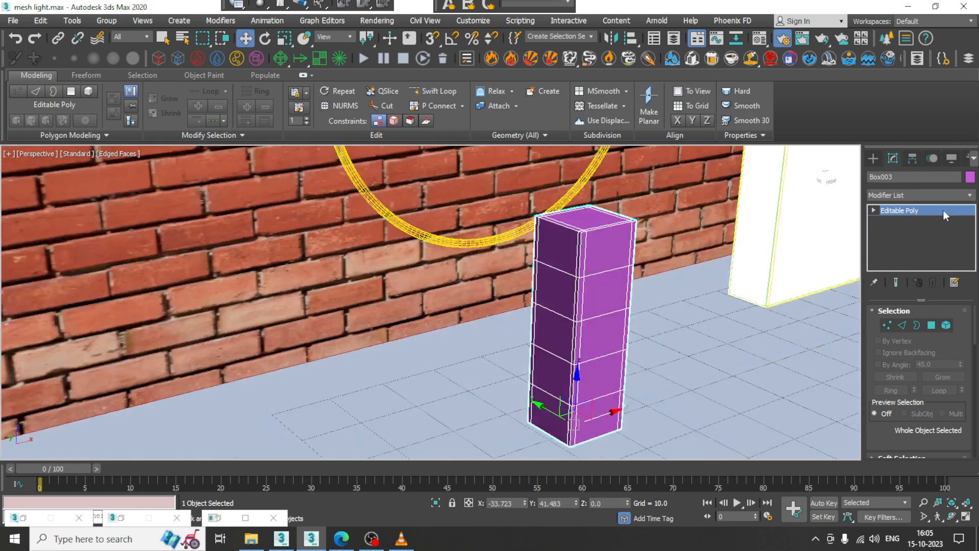
Apply a Twist modifier to the column with an angle of 120 about the Z axis.
left_click(943, 210)
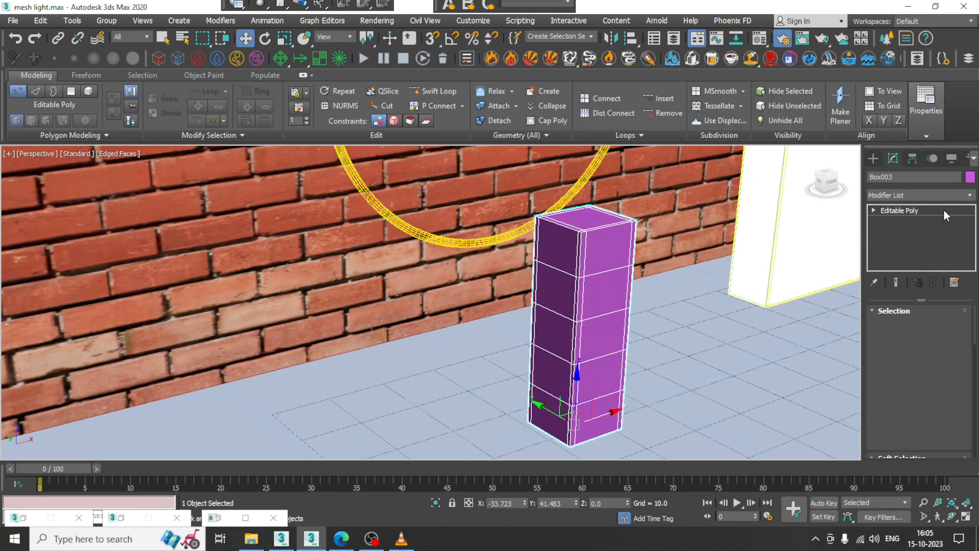
left_click(929, 210)
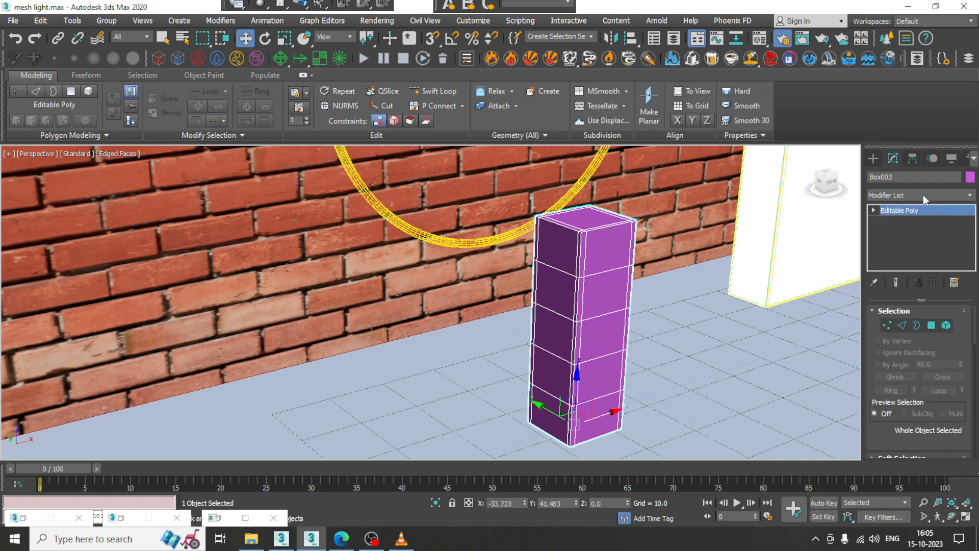
left_click(923, 195)
key("t")
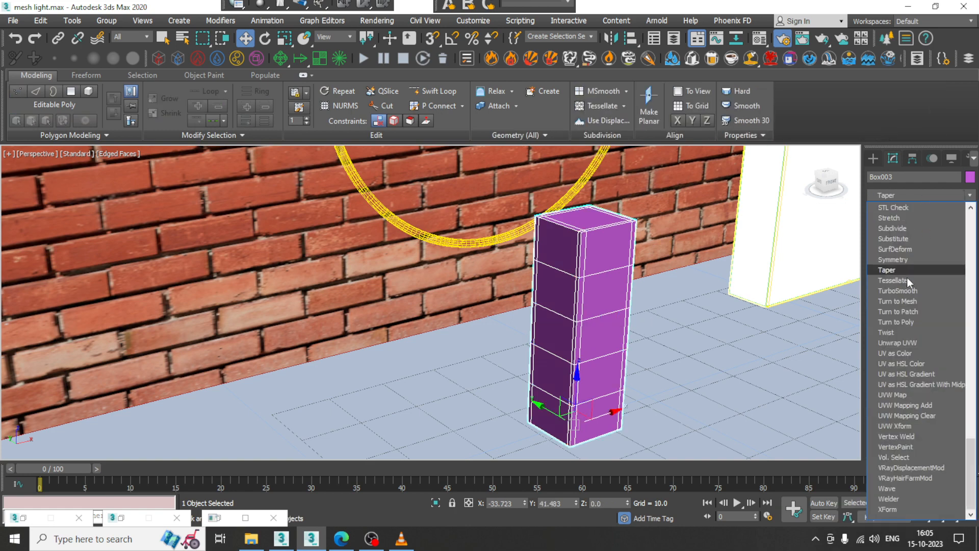
left_click(898, 331)
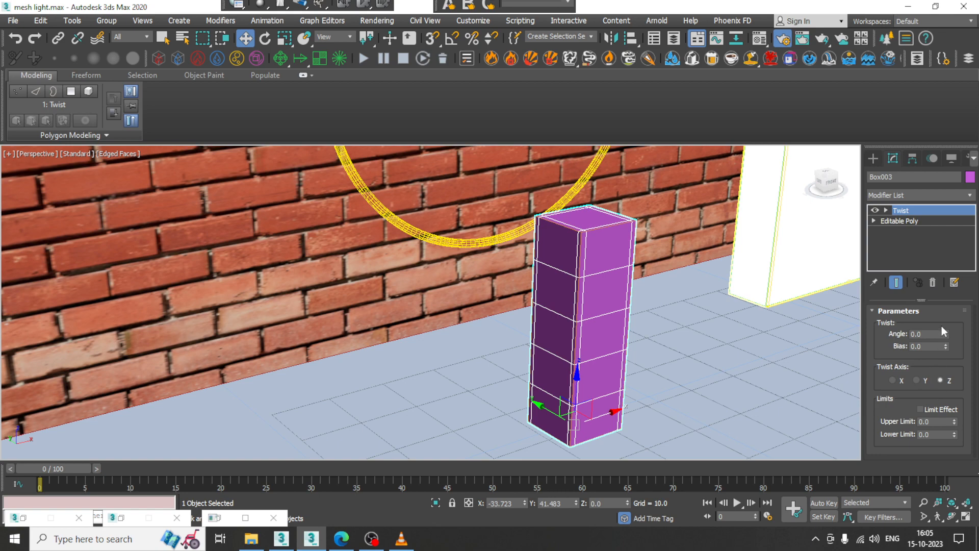
left_click_drag(946, 334, 935, 185)
Collapse the twisted column back into an Editable Poly.
middle_click_drag(666, 304, 640, 289, "alt")
right_click(549, 227)
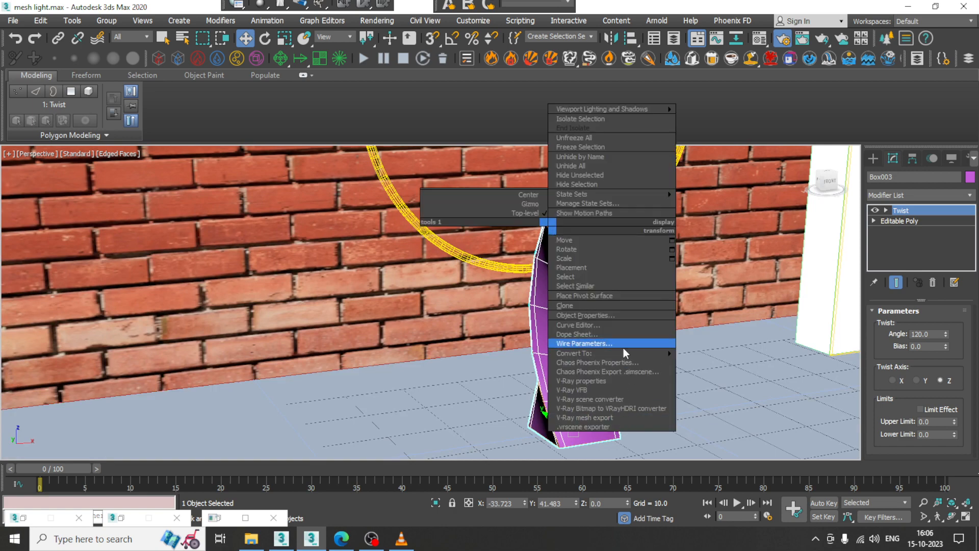
mouse_move(625, 352)
left_click(712, 362)
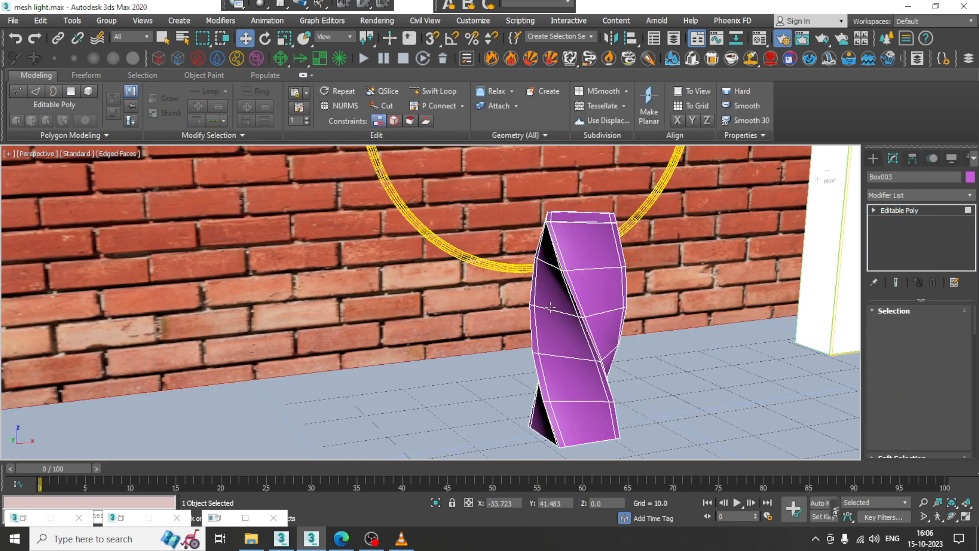
scroll(568, 258, "up", 3)
key("4")
left_click(573, 242)
middle_click_drag(770, 261, 747, 266, "alt")
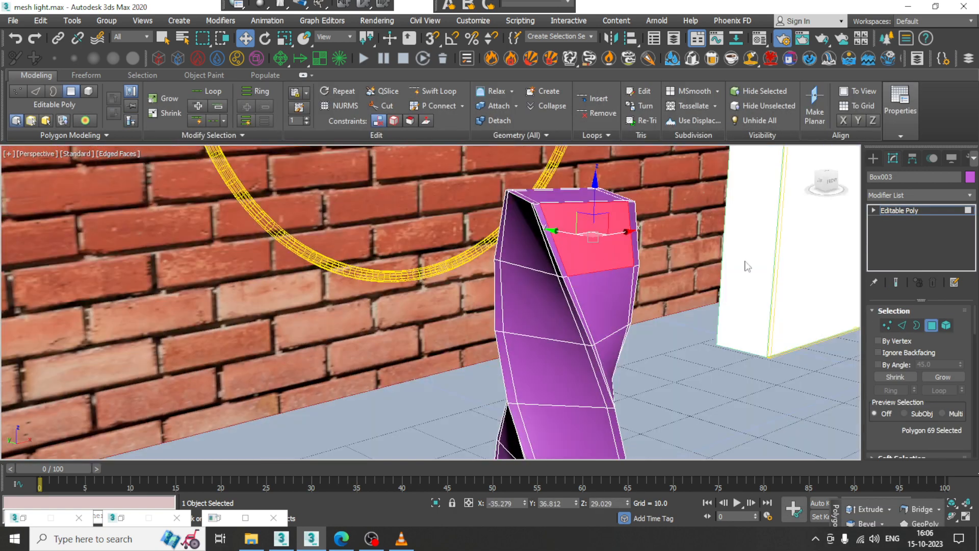
middle_click_drag(625, 254, 601, 266, "alt")
left_click(903, 211)
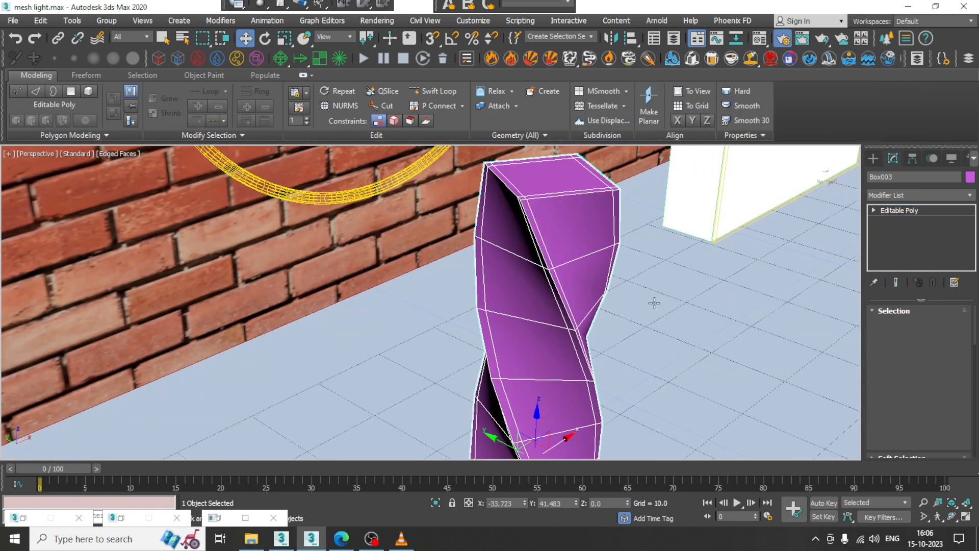
Move the twisted column along the Y axis towards the brick wall, to about Y 49.5.
middle_click_drag(619, 318, 637, 299, "alt")
middle_click_drag(637, 300, 603, 258)
scroll(580, 257, "down", 1)
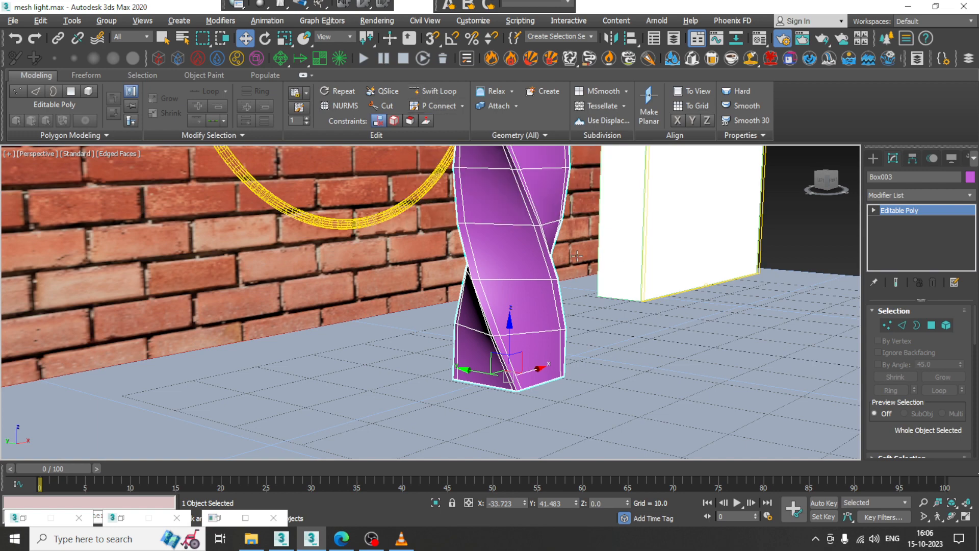
middle_click_drag(577, 256, 587, 273, "alt")
middle_click_drag(587, 272, 530, 265)
scroll(562, 286, "down", 3)
scroll(520, 234, "up", 2)
middle_click_drag(497, 232, 541, 223, "alt")
left_click_drag(483, 396, 442, 383)
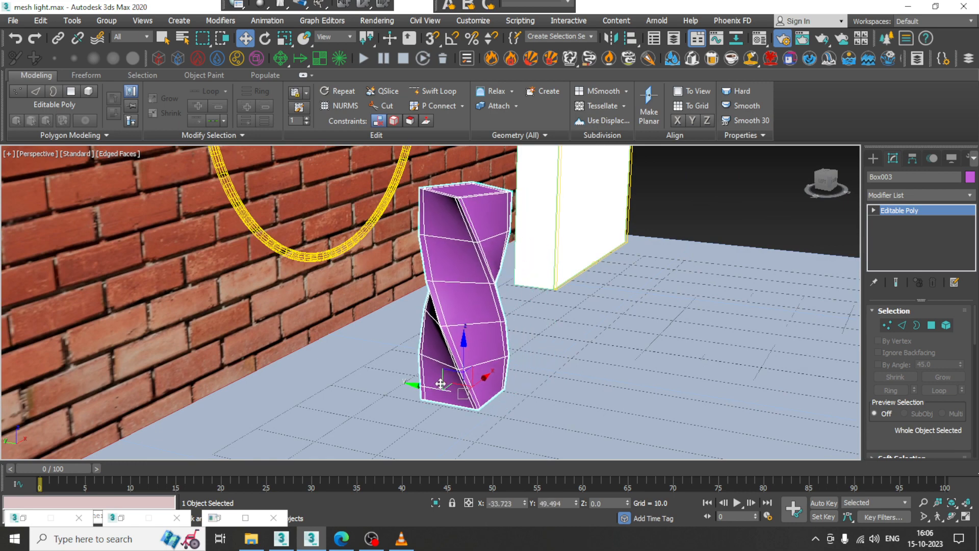
Add a horizontal edge loop near the base of the twisted column with Swift Loop.
middle_click_drag(441, 384, 436, 166, "alt")
left_click(438, 91)
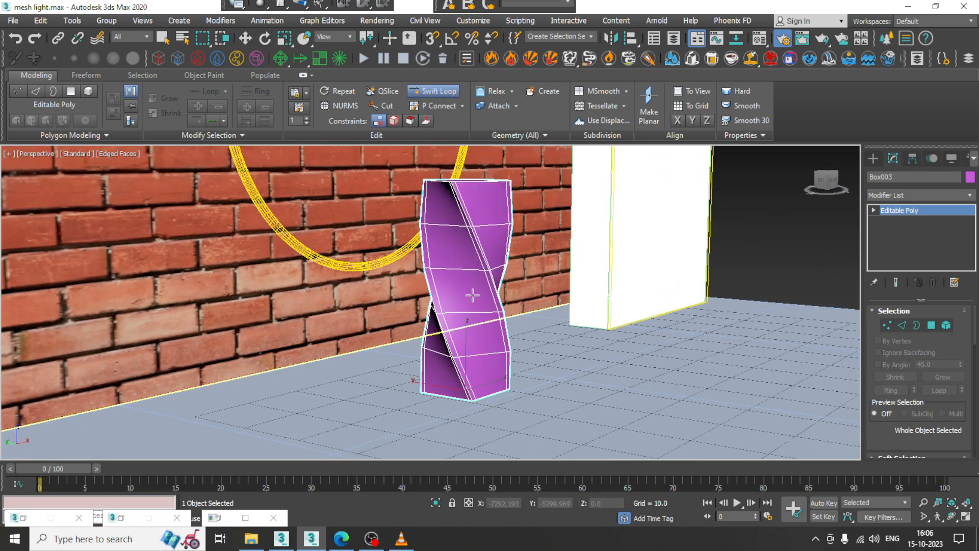
right_click(468, 381)
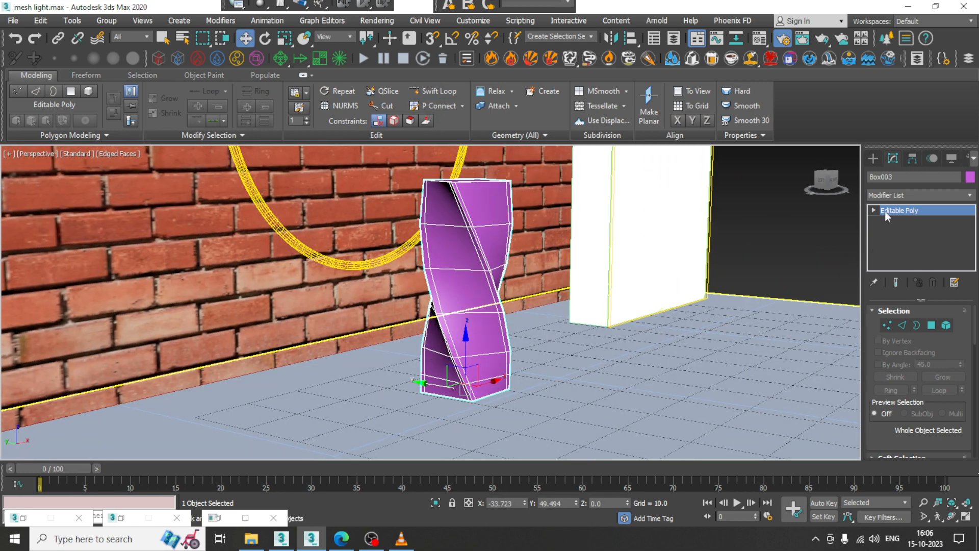
left_click(941, 211)
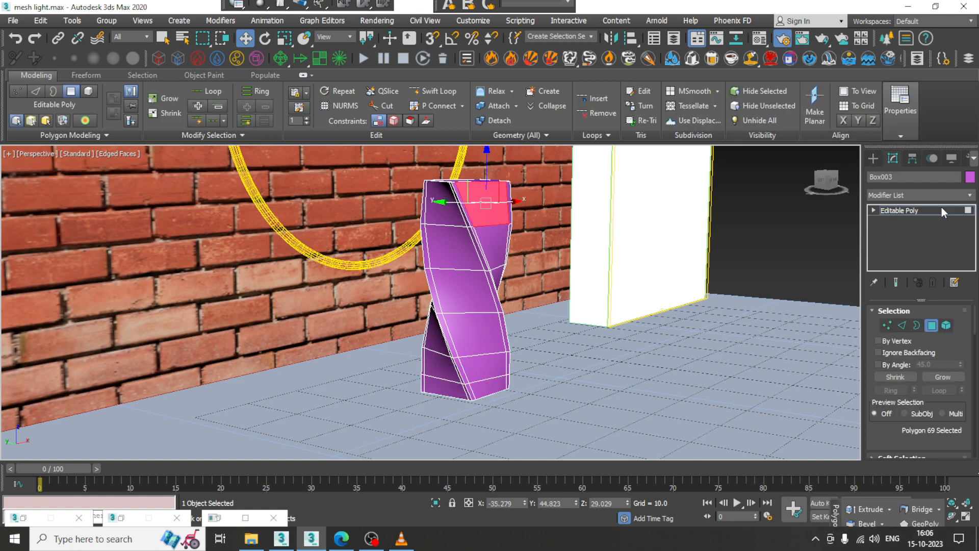
left_click(942, 210)
Create a VRayLight about 30.3 by 14.7 on the floor beside the column and change its type to Mesh.
left_click(872, 161)
middle_click_drag(598, 283, 594, 324, "alt")
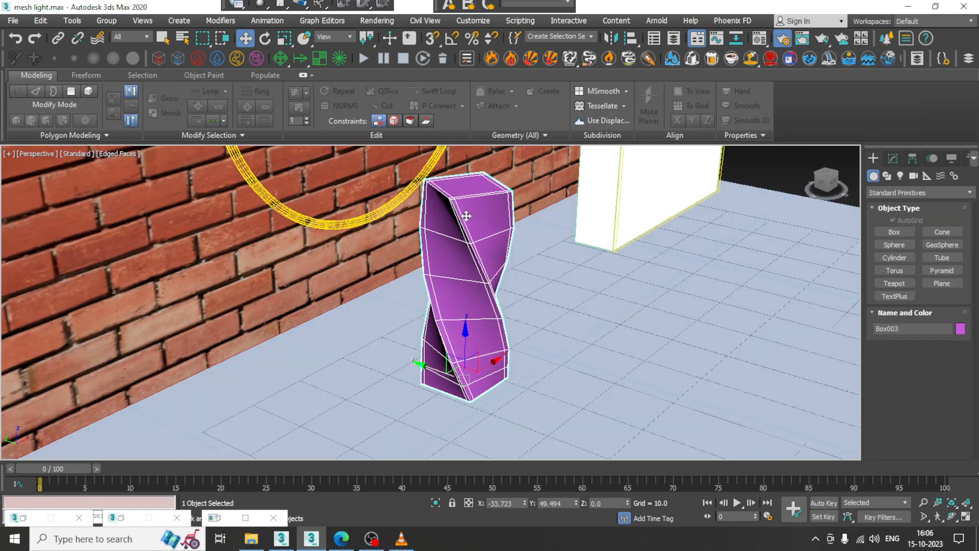
mouse_move(443, 212)
middle_mouse_down("alt")
mouse_move(431, 218)
mouse_move(444, 229)
middle_mouse_up("alt")
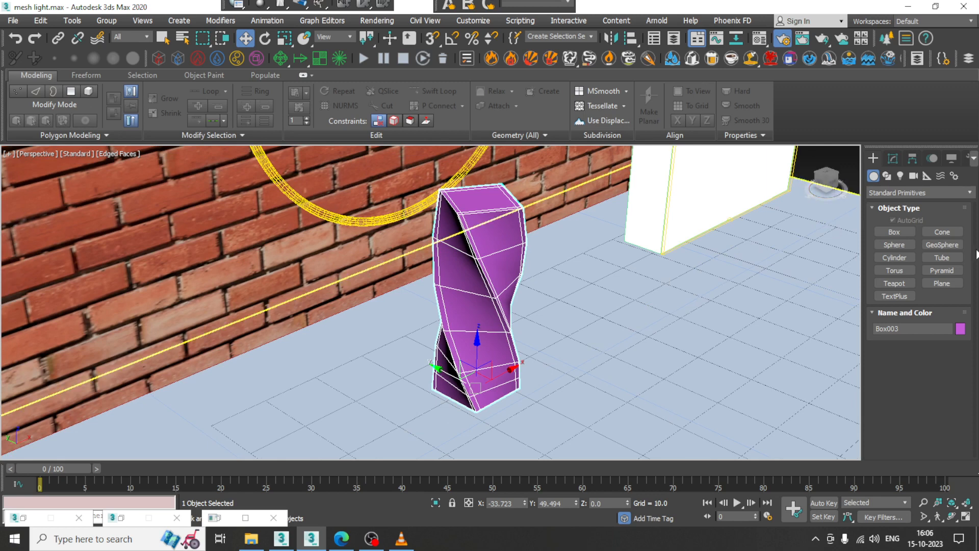
left_click(901, 175)
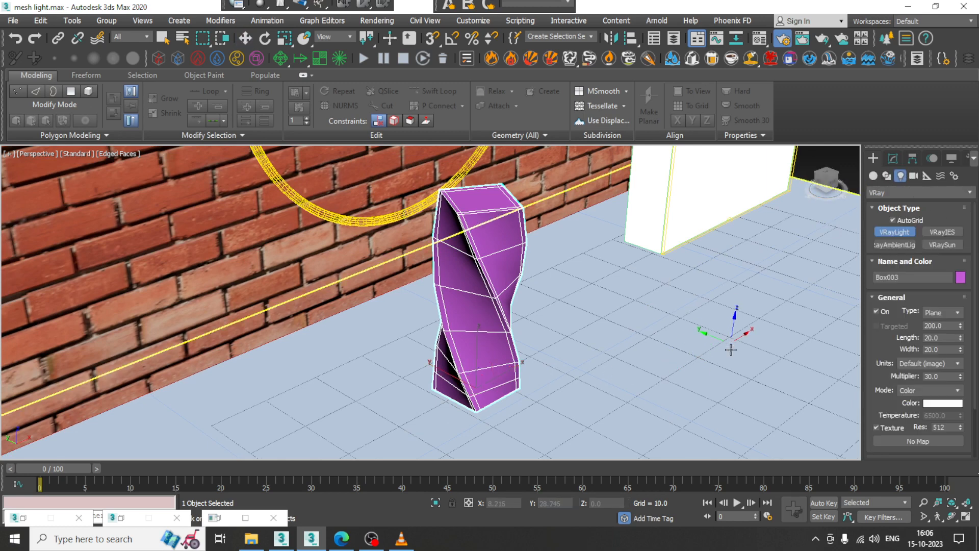
left_click_drag(731, 345, 709, 450)
right_click(709, 450)
left_click(893, 158)
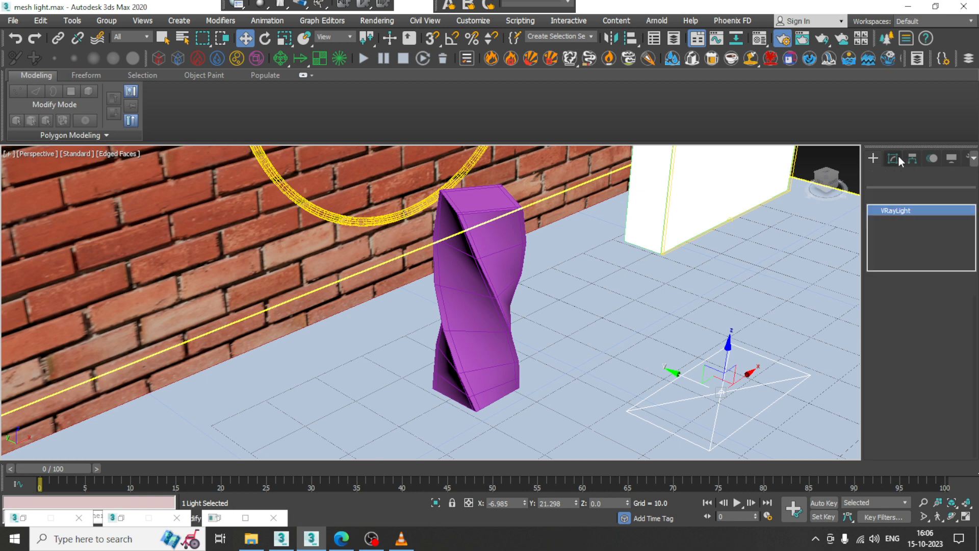
scroll(869, 324, "up", 3)
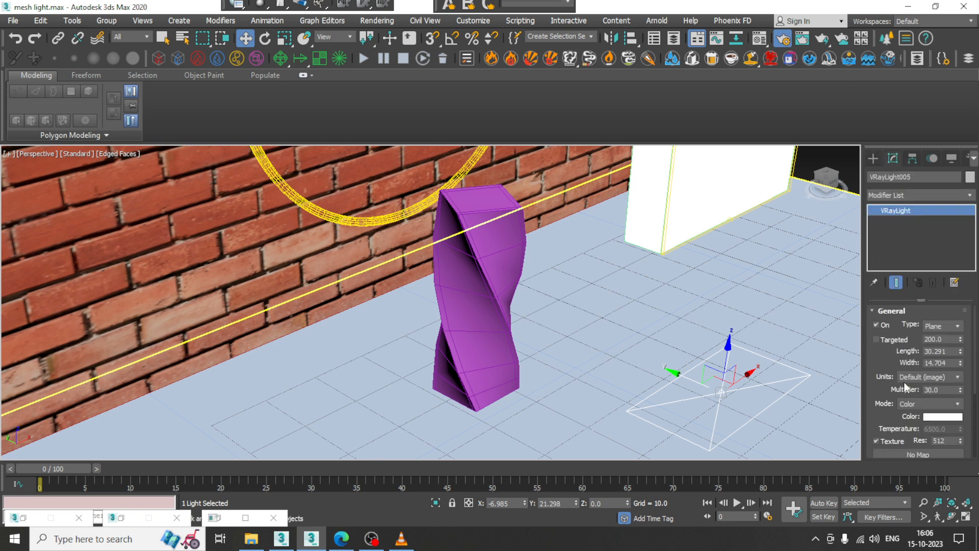
left_click(945, 360)
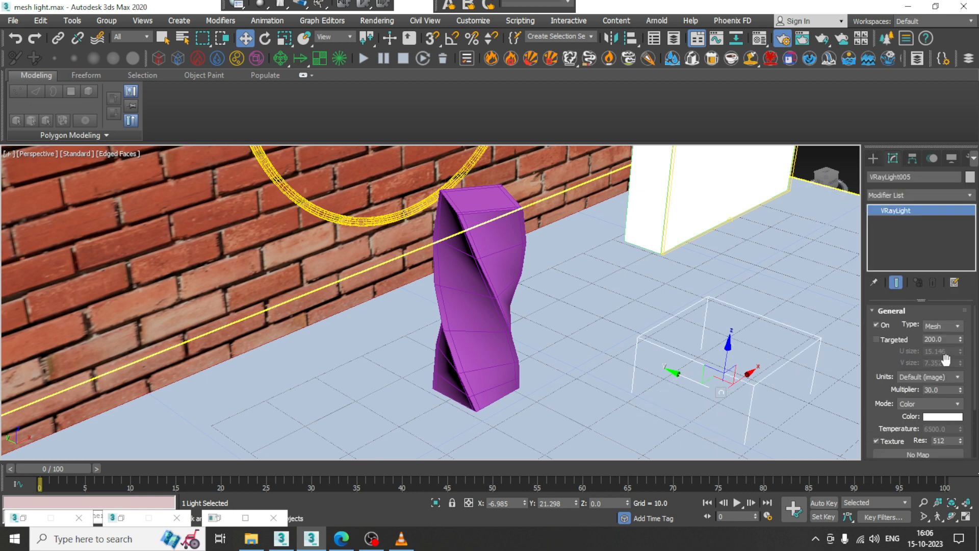
Pick the twisted column as the mesh for the new V-Ray light.
left_click_drag(877, 421, 879, 327)
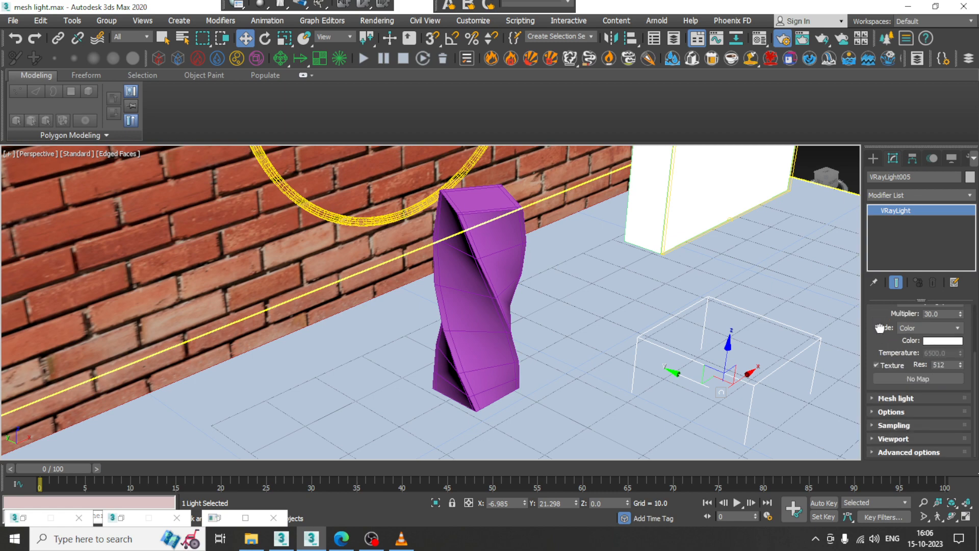
left_click(897, 397)
left_click(921, 388)
left_click(448, 258)
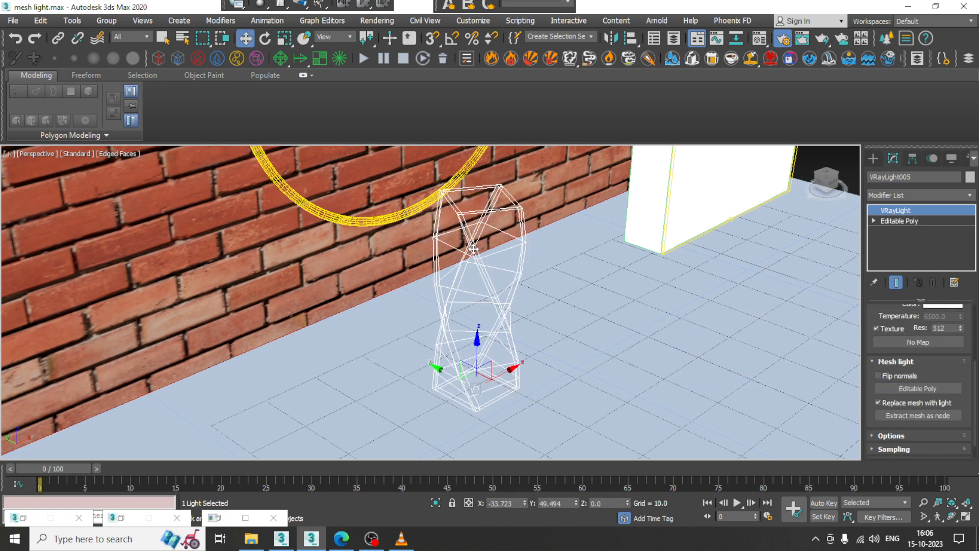
Set the column light's multiplier to 3.0.
scroll(469, 249, "down", 3)
middle_click_drag(469, 250, 457, 229, "alt")
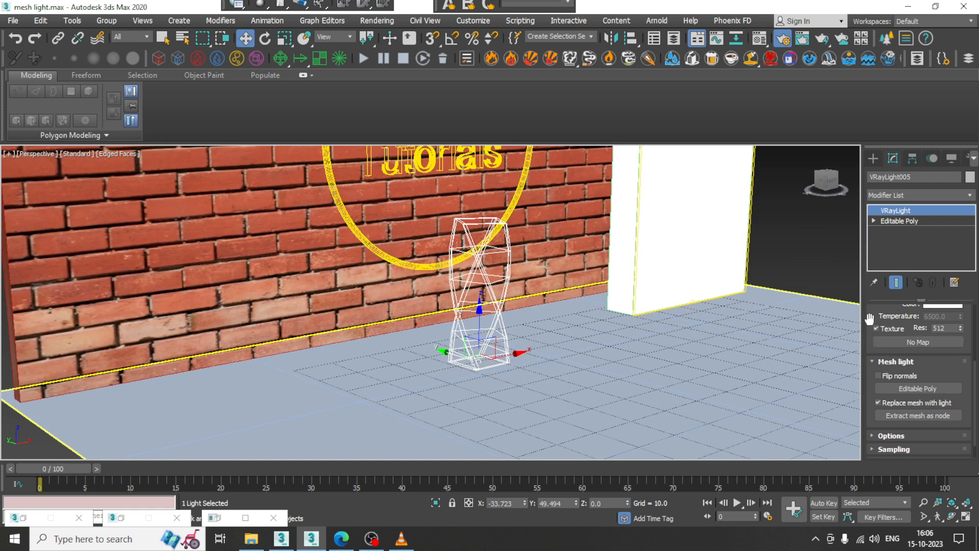
left_click_drag(869, 318, 877, 430)
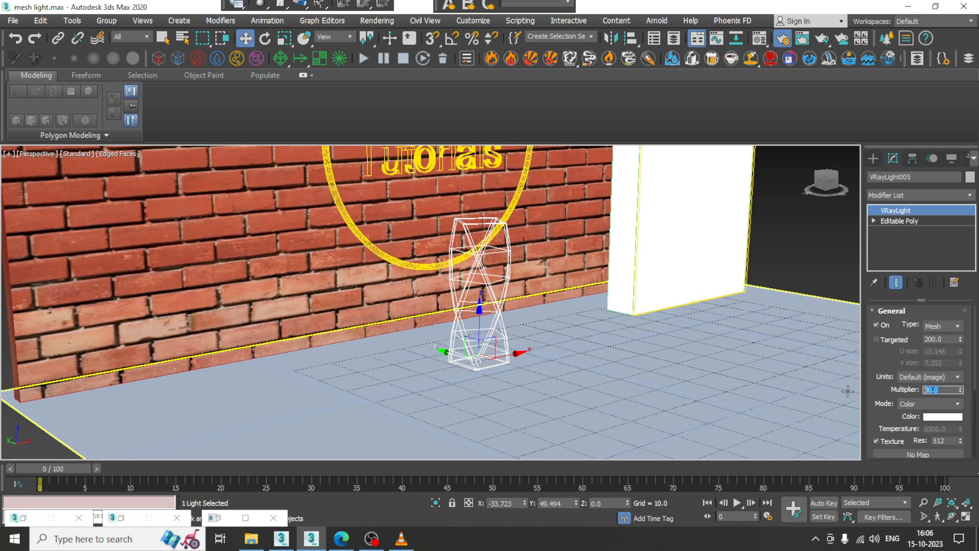
Try to give the column light a yellow colour.
left_click(946, 417)
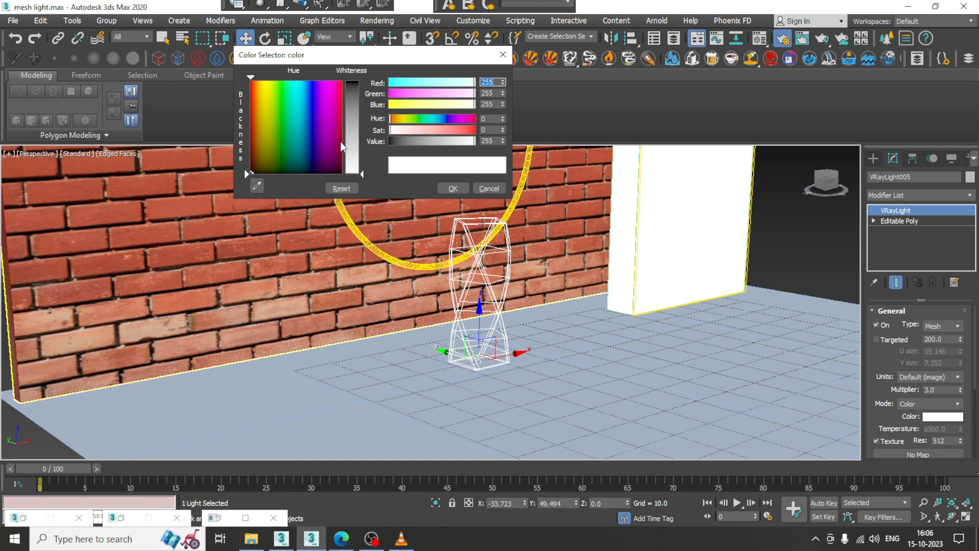
left_click(313, 123)
left_click_drag(308, 144, 265, 128)
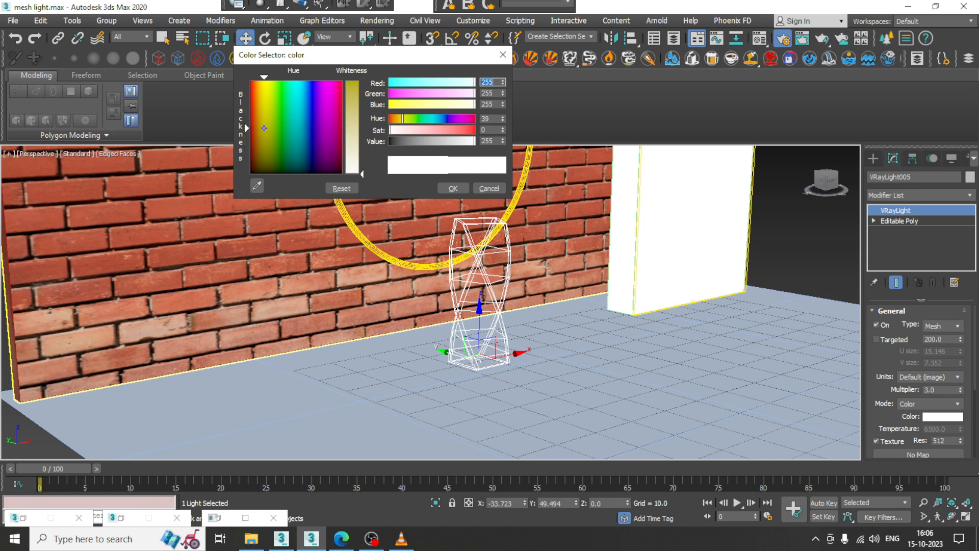
left_click(453, 188)
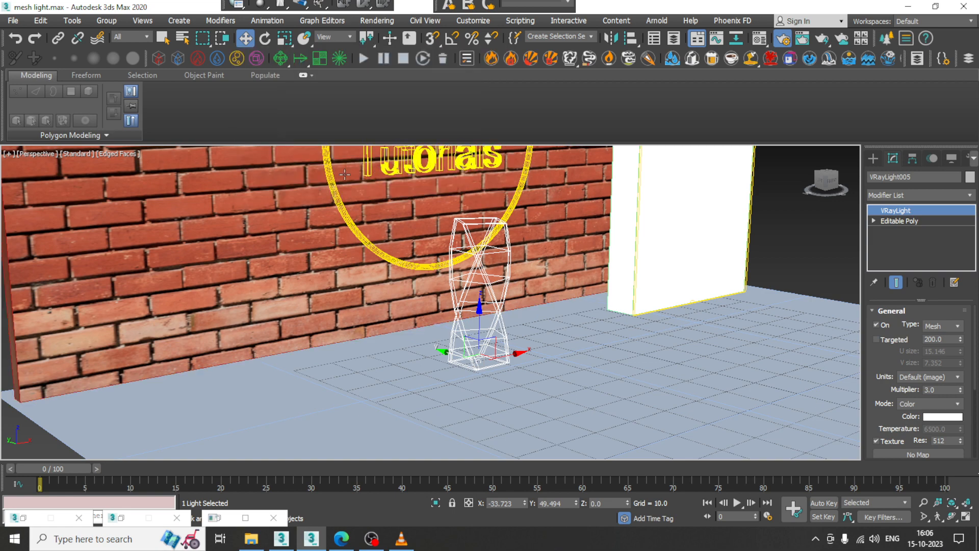
Test-render the perspective view to check the column light, then close the frame buffer.
left_click(385, 20)
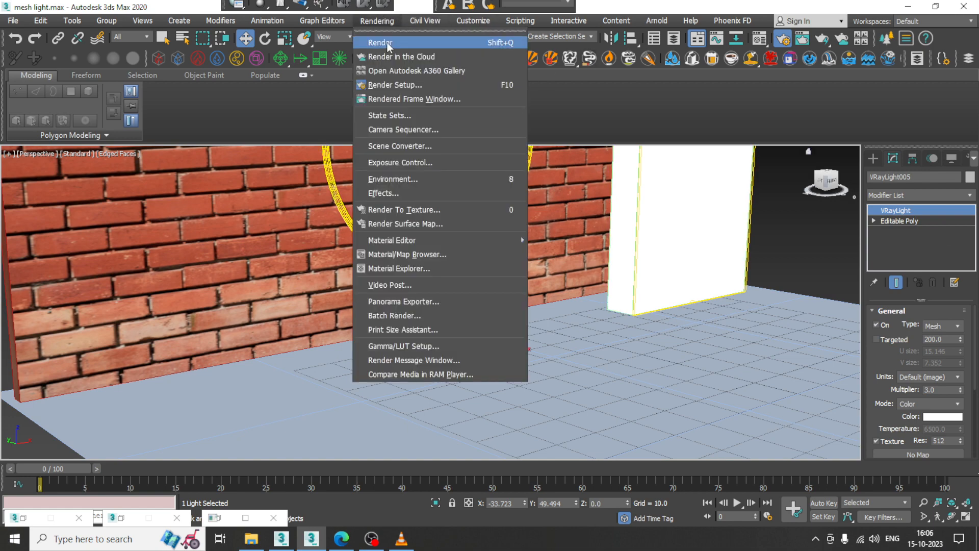
left_click(387, 41)
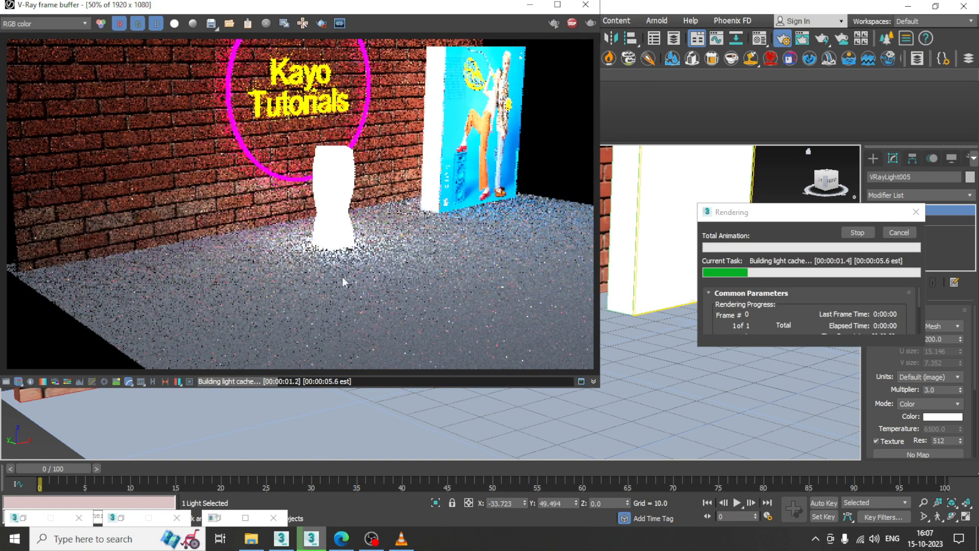
left_click(586, 4)
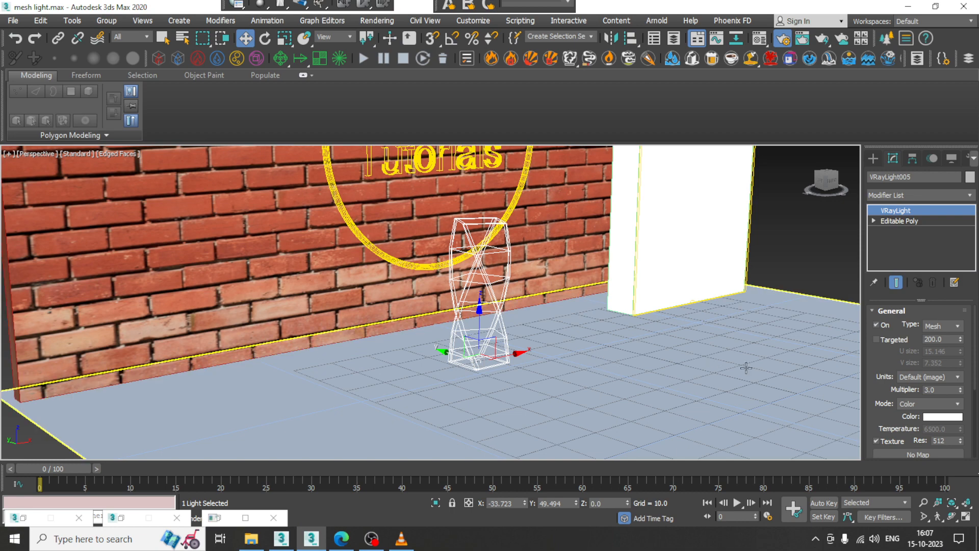
Set the column light's colour to a pale warm cream.
left_click(941, 420)
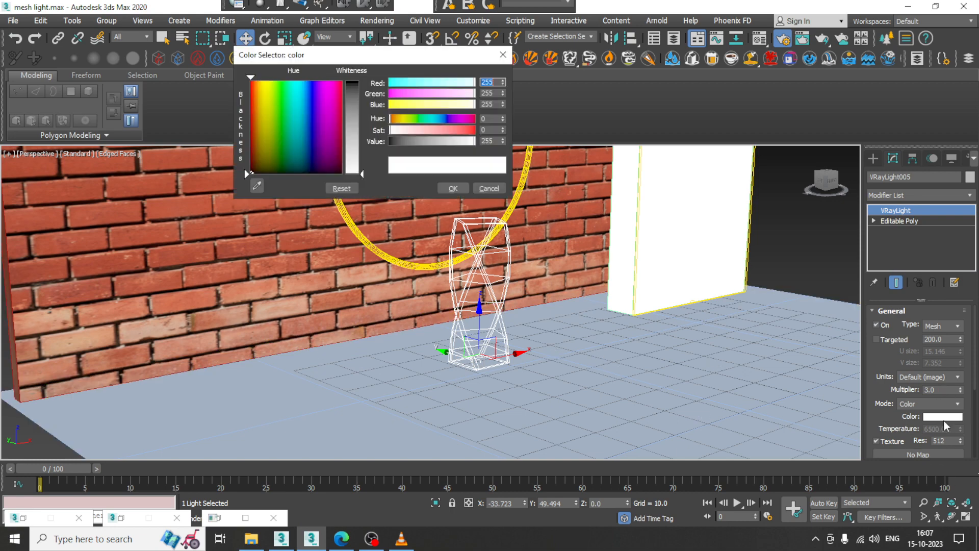
left_click_drag(351, 159, 351, 151)
left_click(453, 189)
Move the column light close to the brick wall beside the neon circle, to about X -56.1, Y 73.2.
left_click_drag(513, 354, 315, 358)
middle_click_drag(379, 327, 388, 363)
scroll(388, 363, "down", 3)
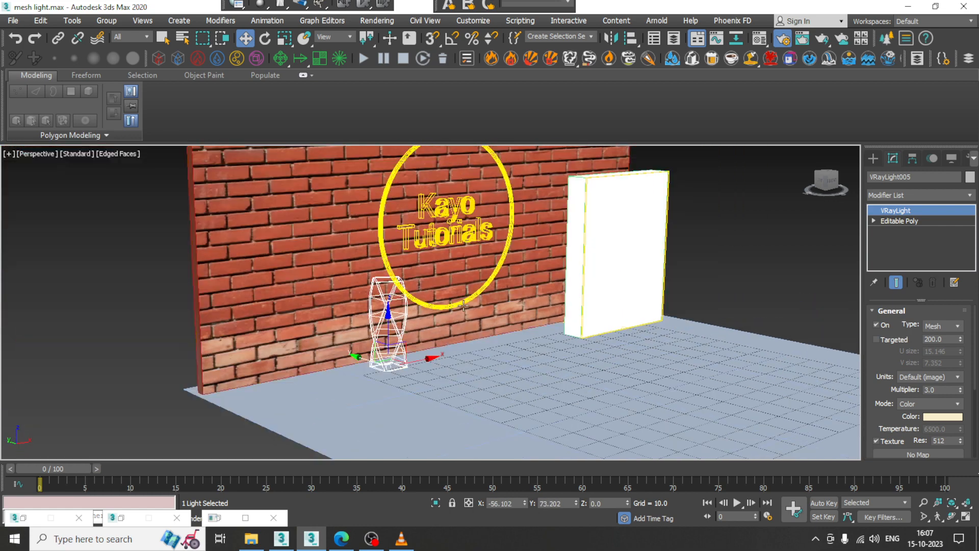
Show safe frames in the perspective view, frame the wall, neon sign, column and light box, and render the scene.
middle_click_drag(535, 263, 577, 326)
key("shift+f")
scroll(485, 306, "up", 3)
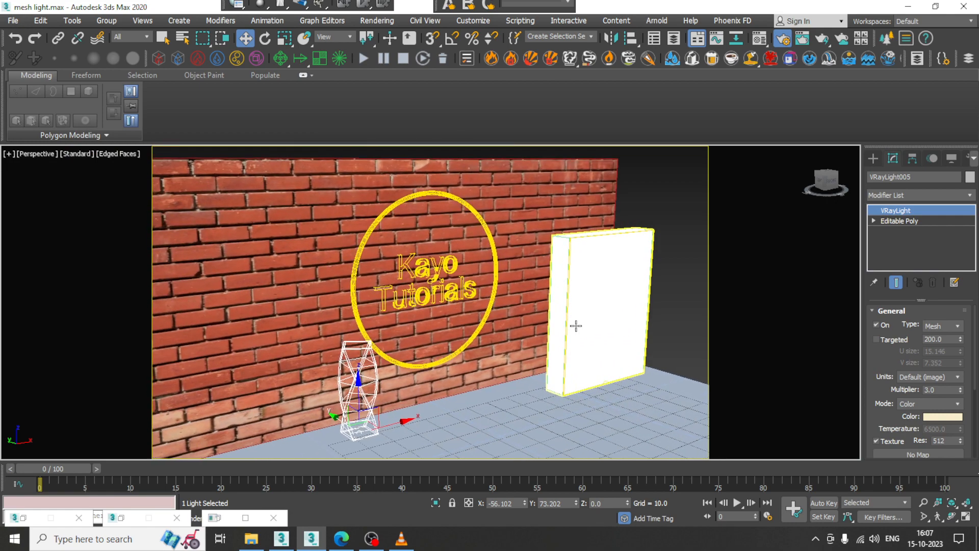
key("shift+q")
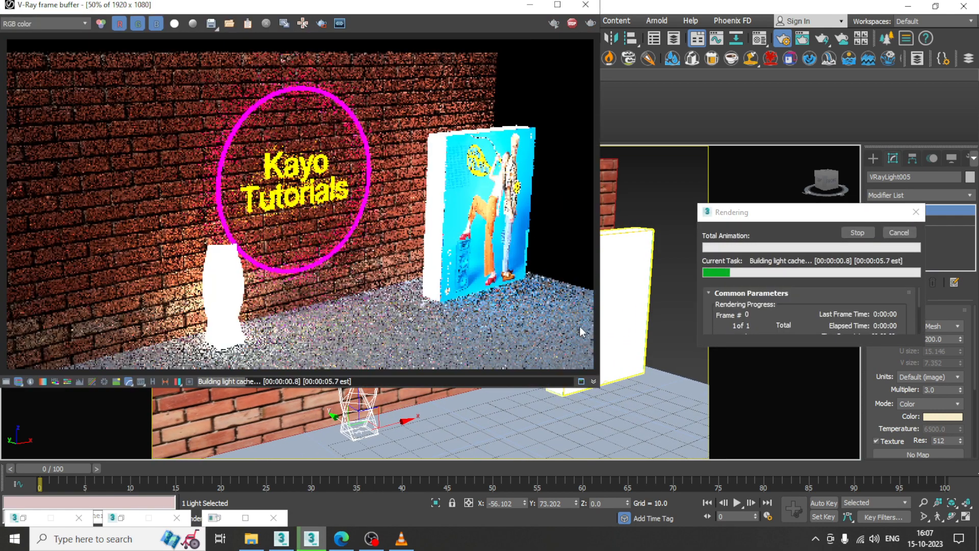